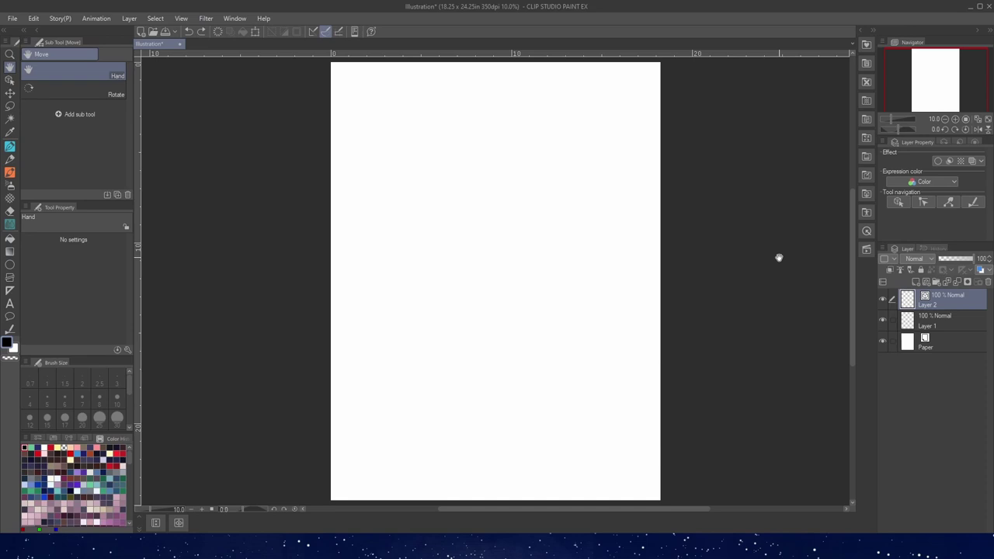
Step: Draw a thin black wavy stroke near the page top with the Pen, then return to Object
click(8, 81)
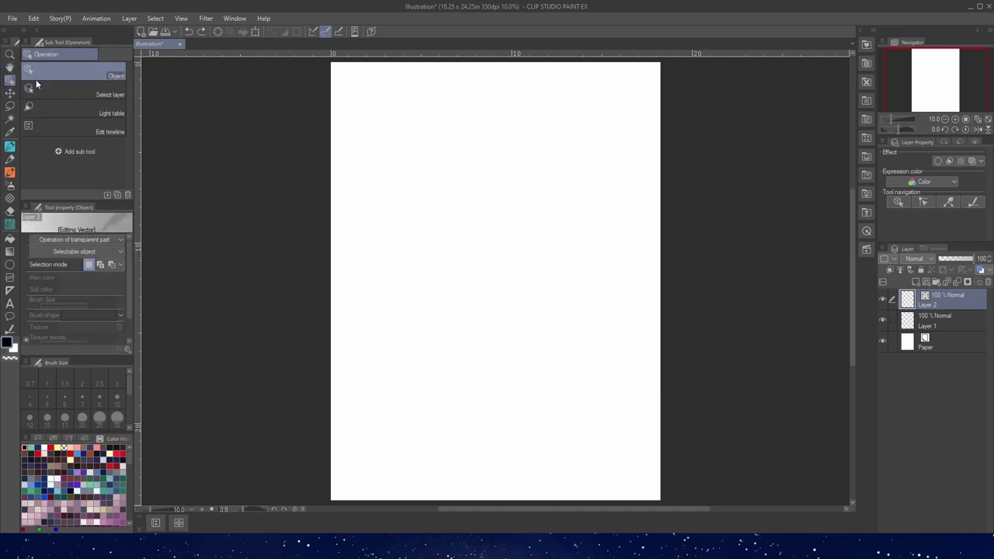
click(10, 147)
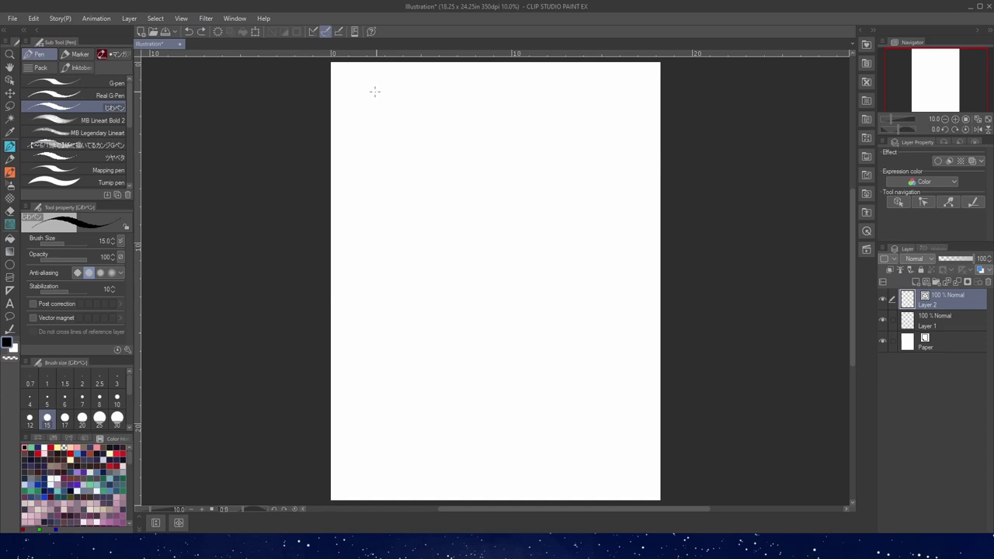
mouse_move(449, 116)
mouse_down()
mouse_move(470, 178)
mouse_move(537, 185)
mouse_up()
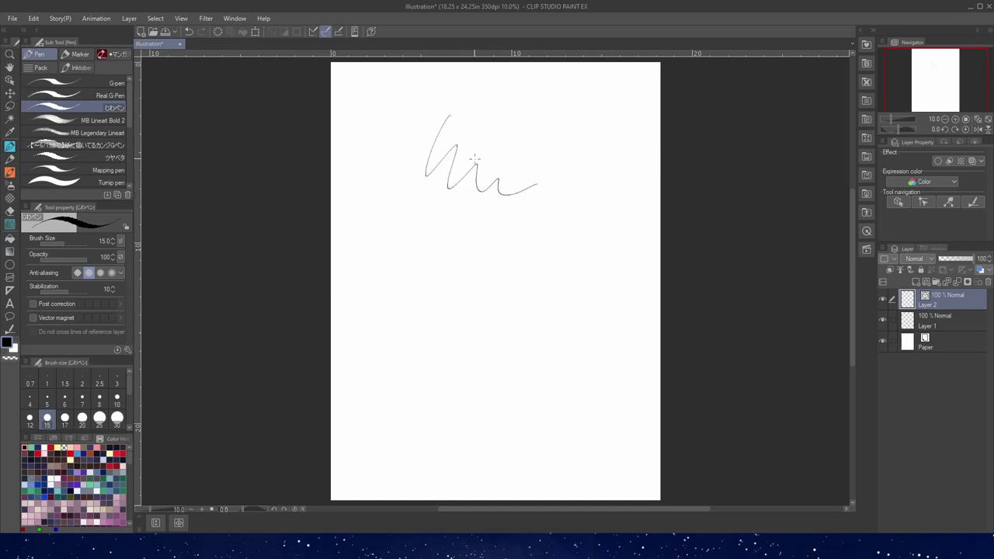
click(16, 79)
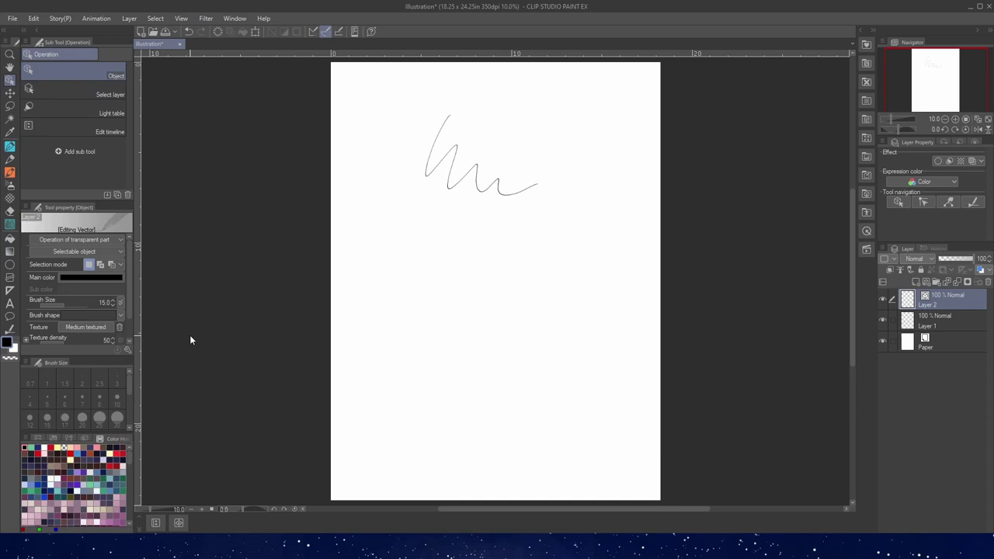
click(128, 351)
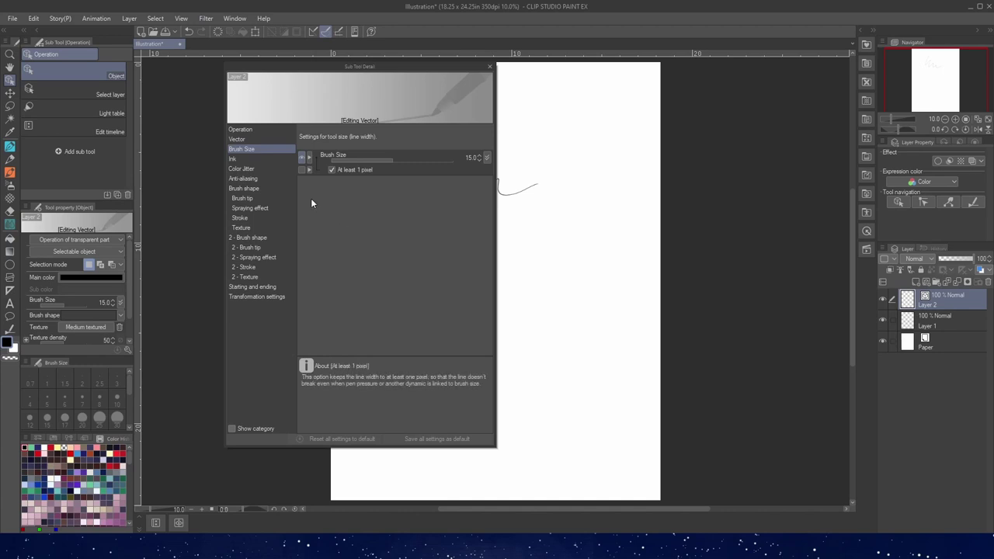
click(246, 173)
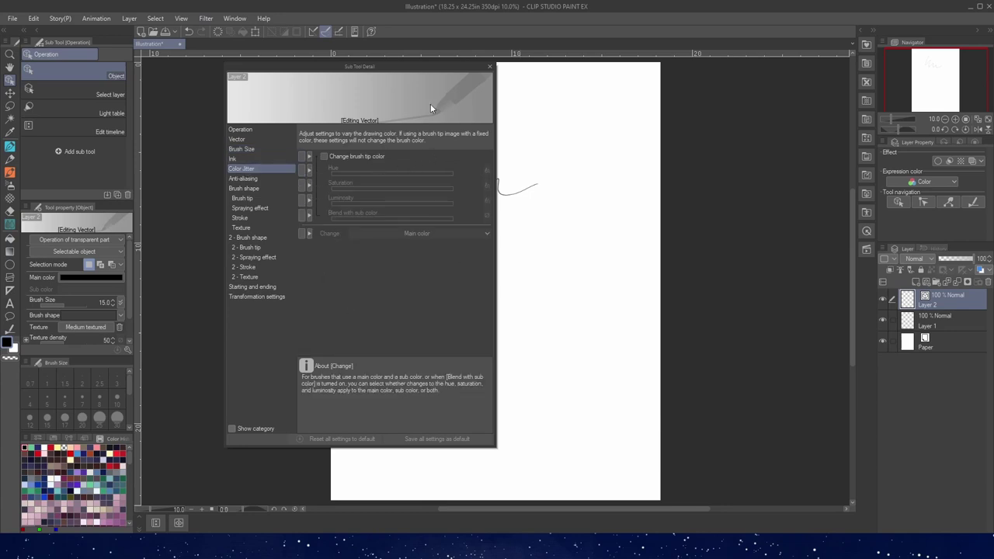
click(490, 68)
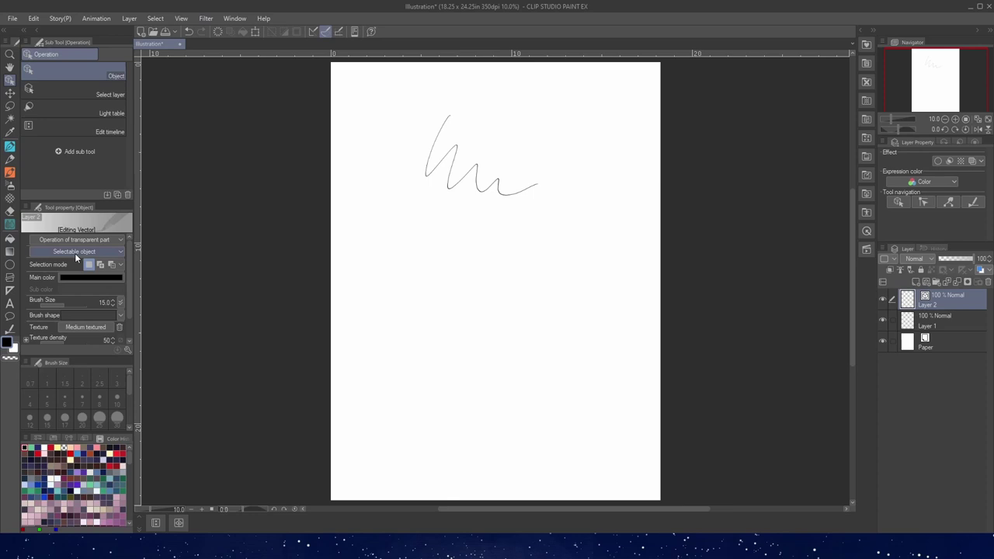
Step: Try the add and subtract selection modes, set deep red as main colour, and select the scribbles
click(101, 266)
click(113, 265)
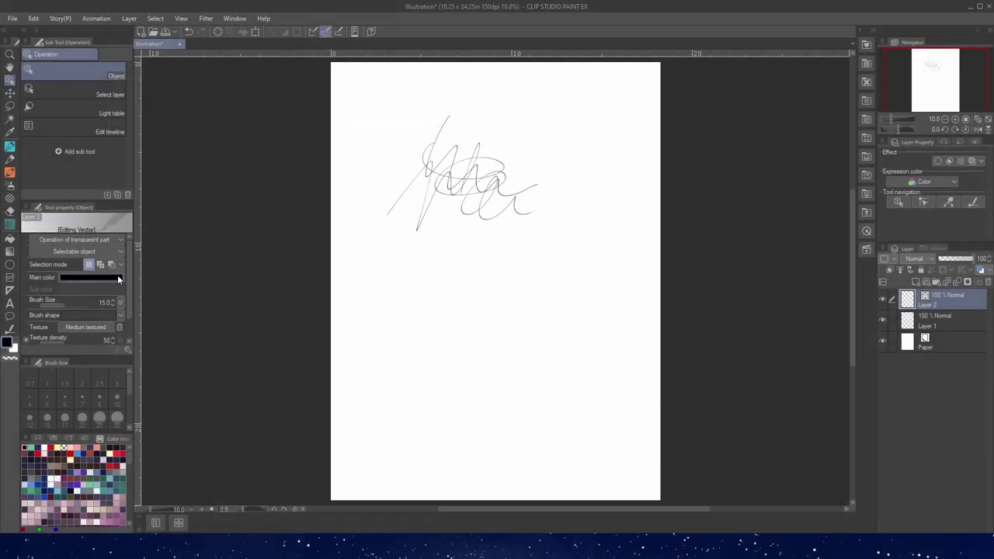
click(114, 276)
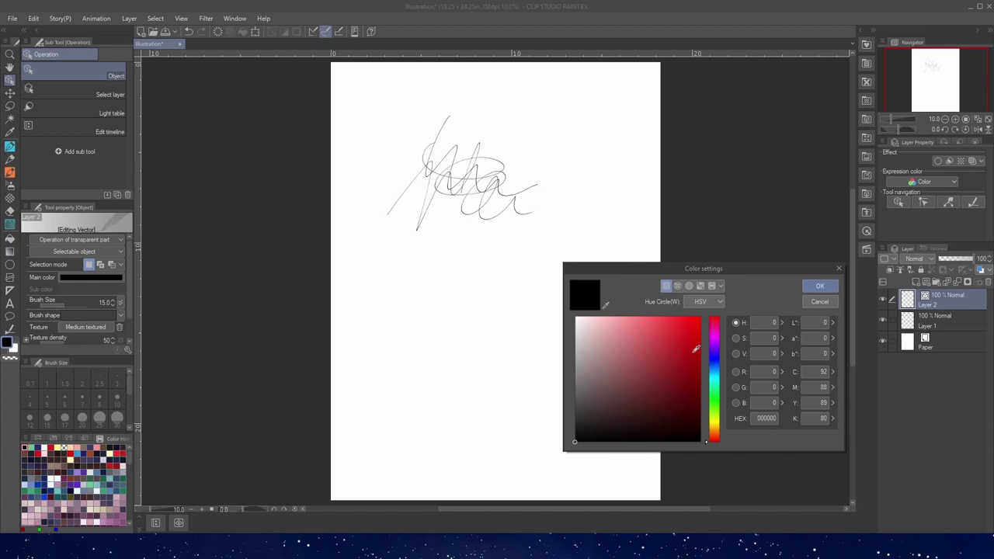
click(692, 352)
click(821, 288)
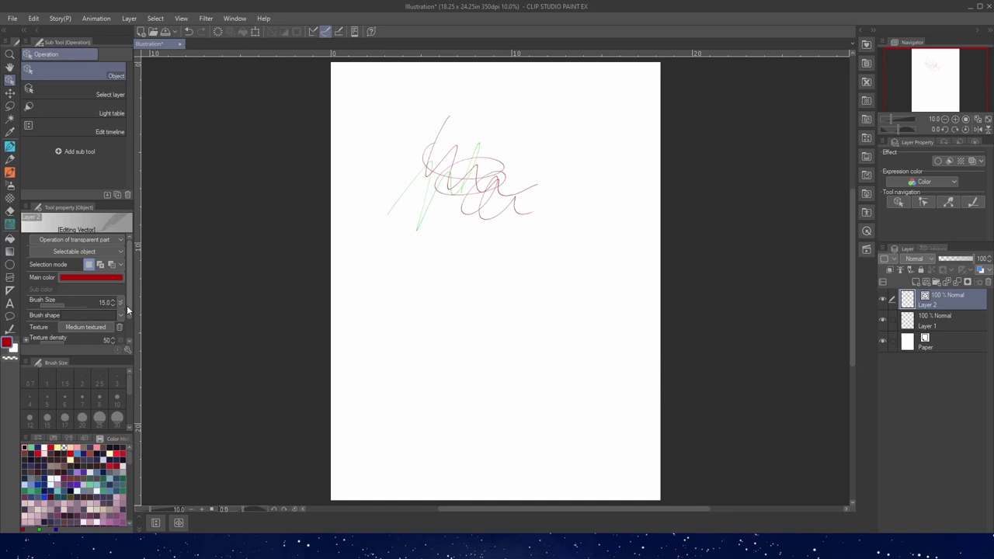
drag(412, 138, 528, 216)
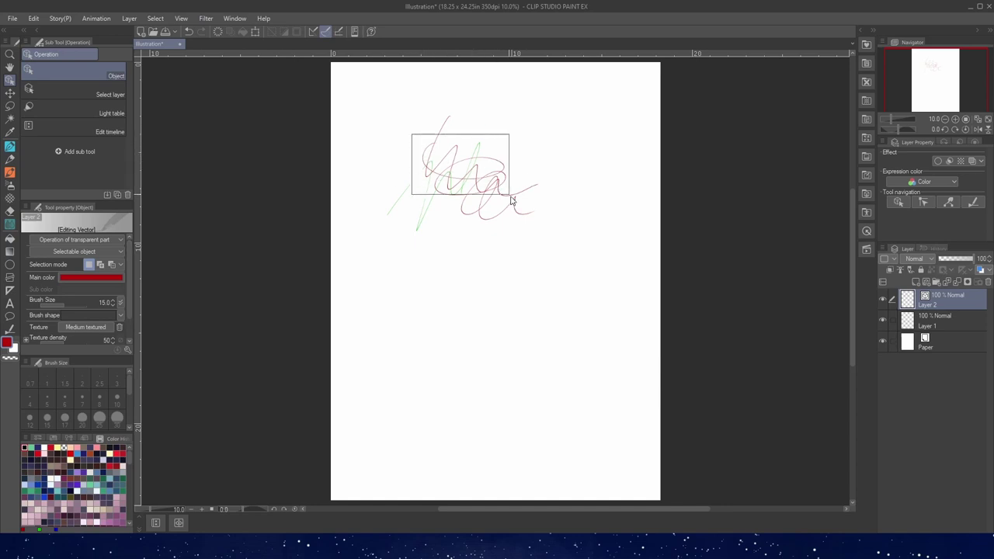
Step: Thicken the selected strokes and draw a second circle overlapping the first
click(71, 306)
click(74, 306)
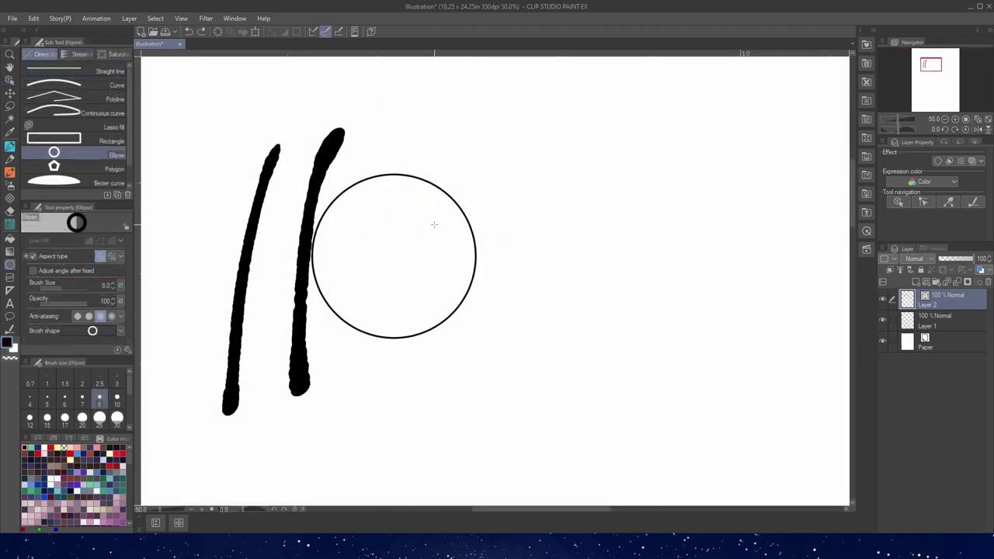
drag(434, 224, 496, 163)
Step: Select both lines and circles, make them very thick, then thin them to fine lines
key(o)
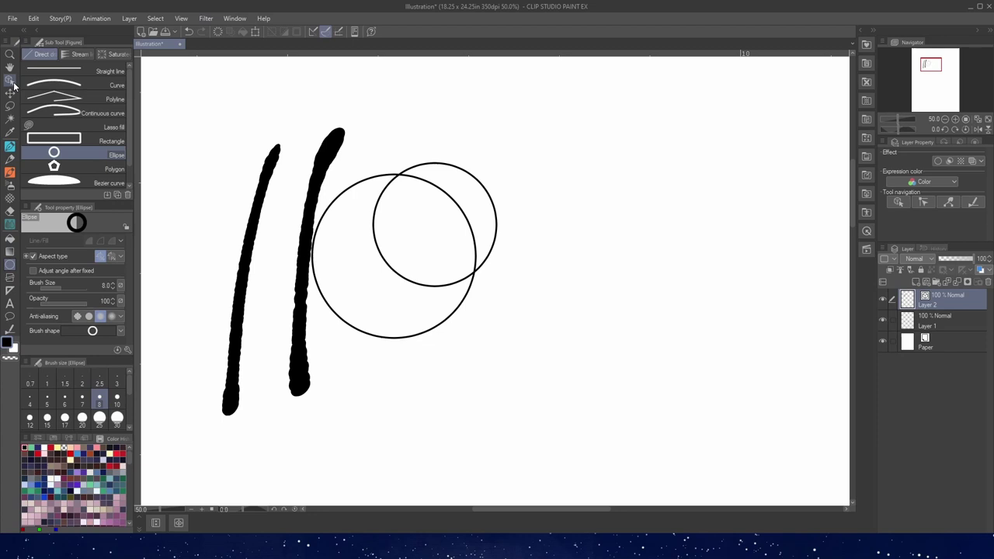
drag(225, 139, 548, 419)
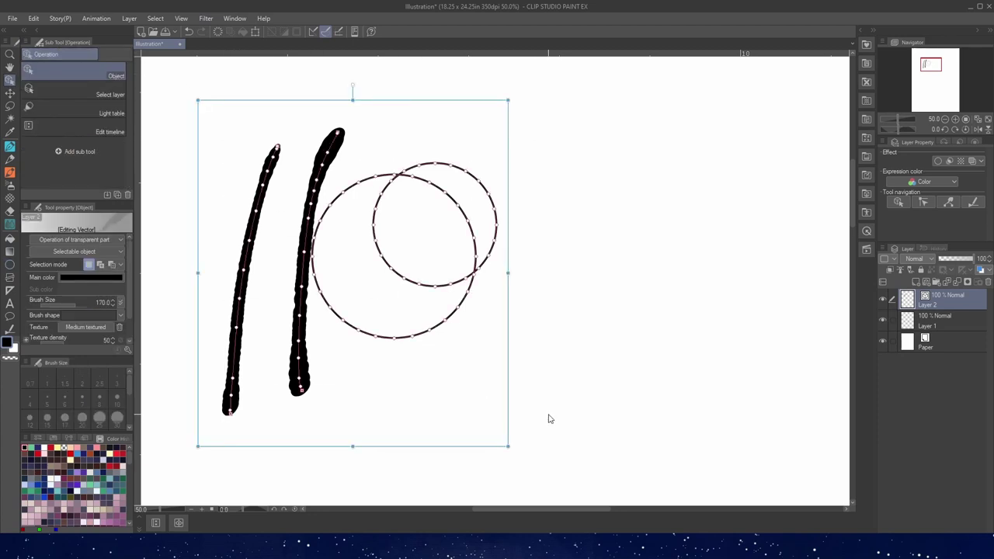
click(112, 305)
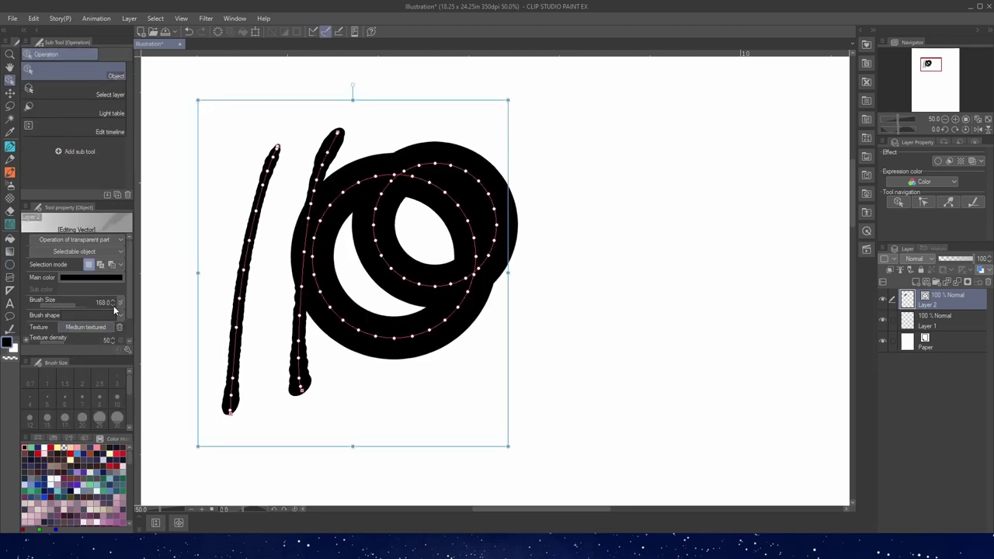
mouse_move(112, 305)
mouse_down()
mouse_move(64, 306)
mouse_move(75, 302)
mouse_up()
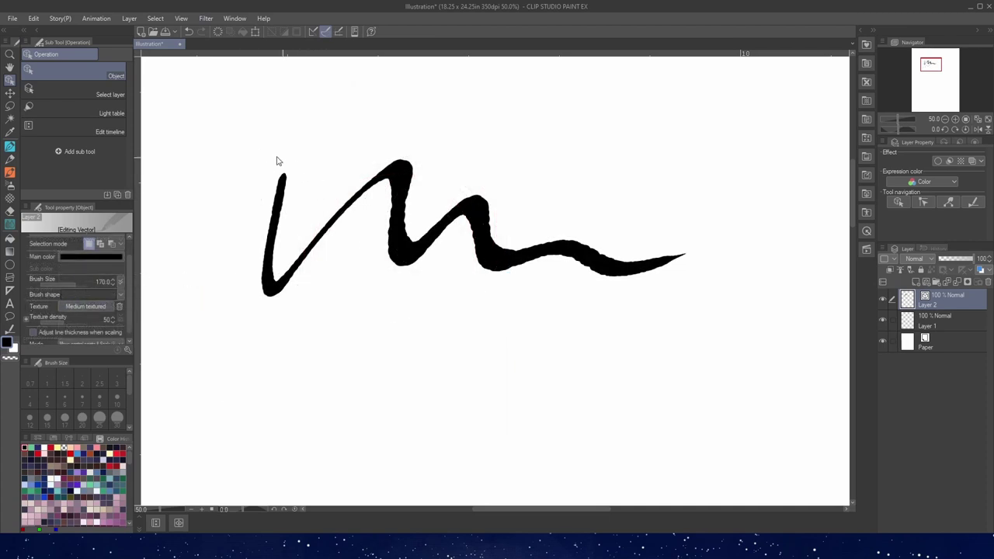
Step: Select the wavy stroke and change its brush shape to a soft airbrush preset
drag(253, 145, 674, 426)
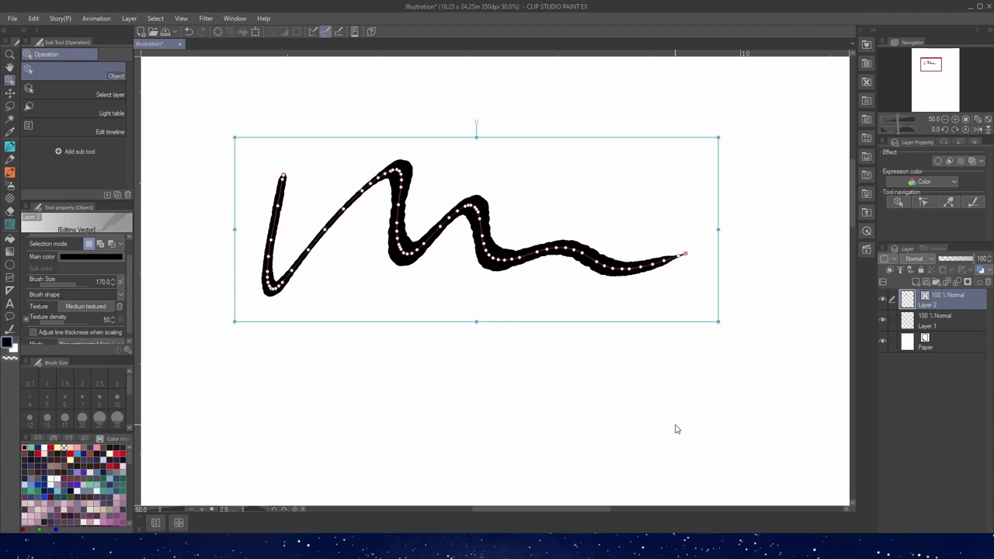
click(117, 295)
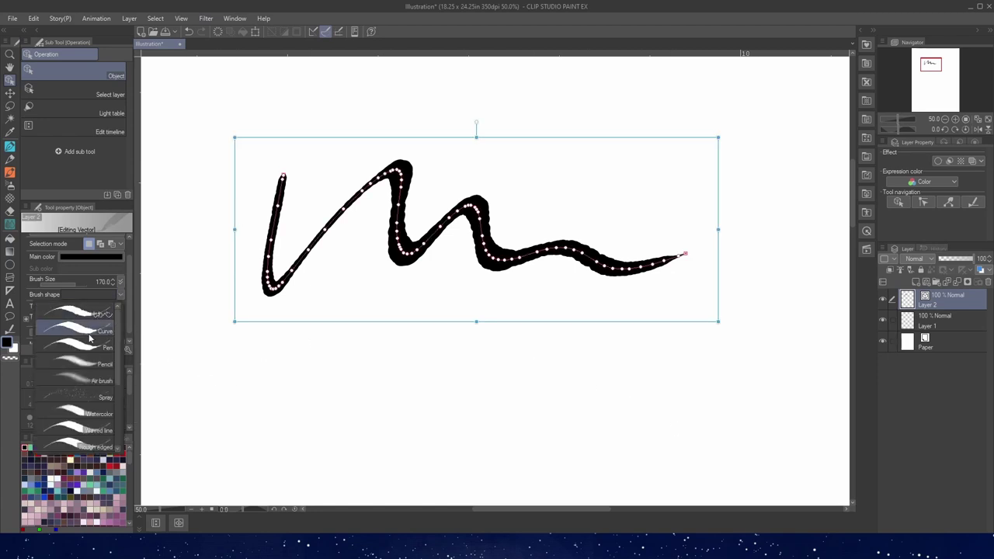
click(84, 365)
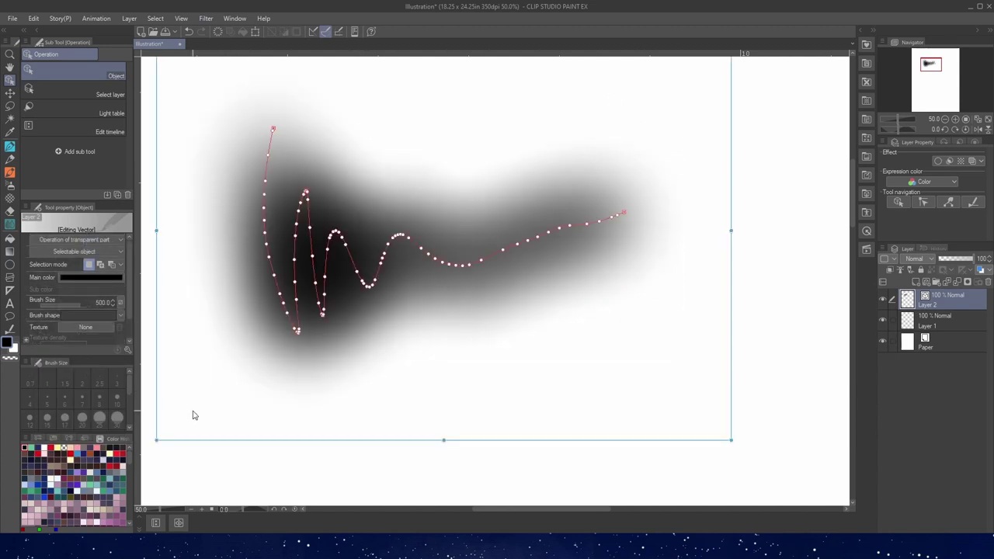
Step: Apply the first paper texture to the stroke and lower texture density to about 56
click(94, 327)
click(388, 156)
click(610, 124)
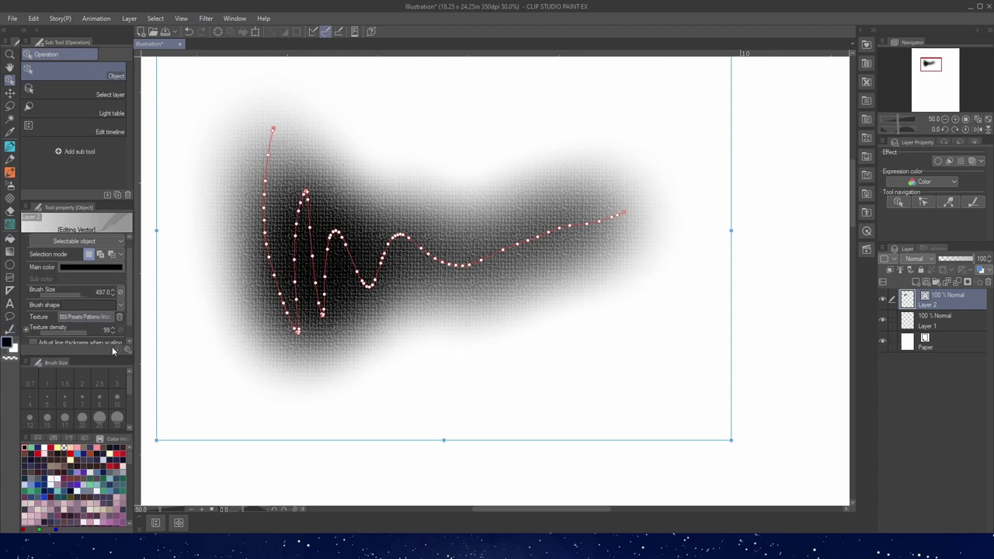
click(67, 334)
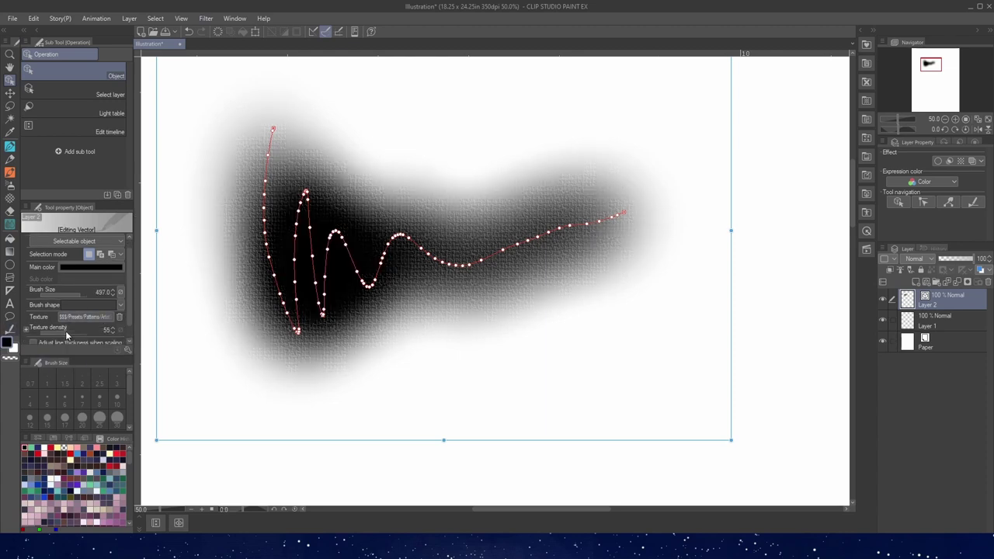
mouse_move(67, 334)
mouse_down()
mouse_move(48, 334)
mouse_move(68, 338)
mouse_up()
Step: Select the keyboard clip art, shrink it toward the top-left, then undo the shrink
scroll(101, 310, down, 1)
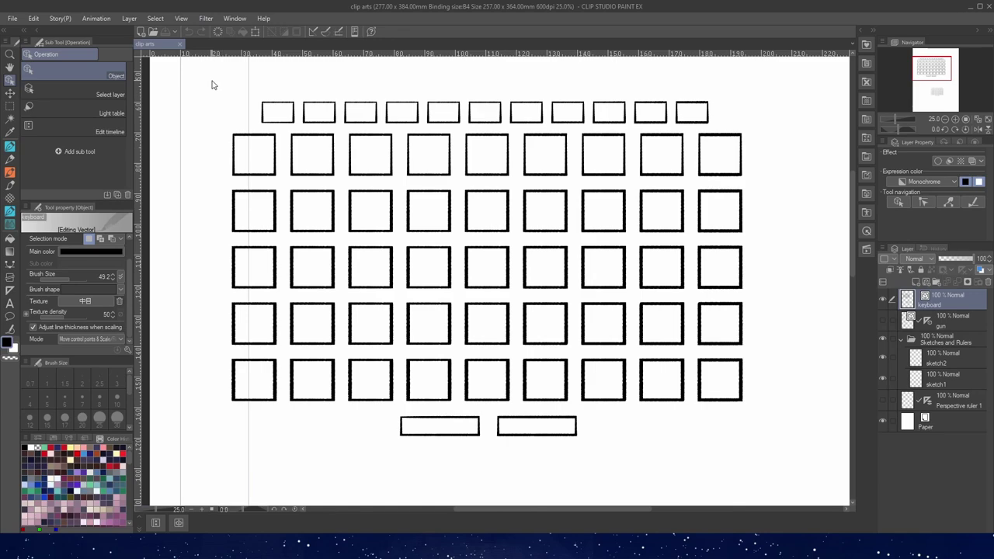
drag(213, 83, 760, 473)
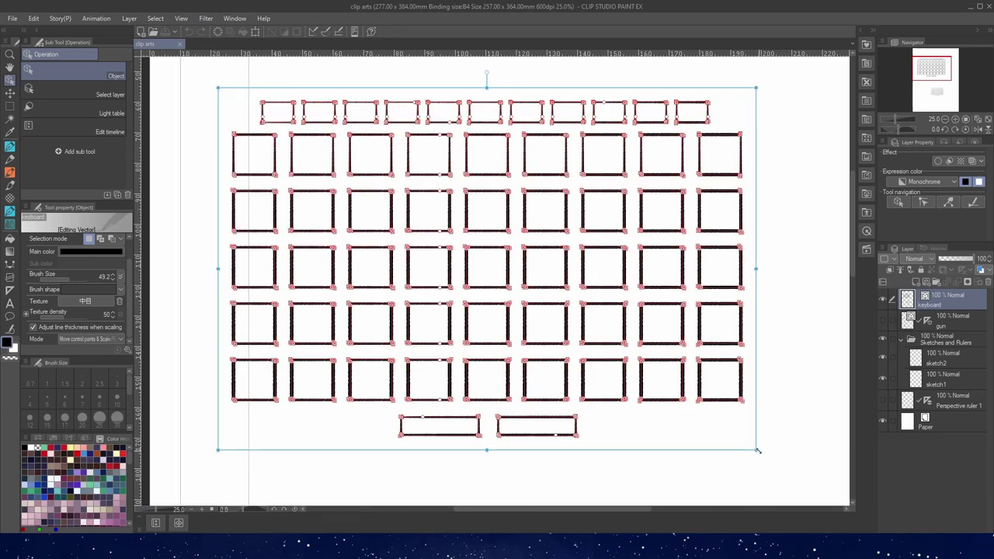
drag(758, 451, 381, 231)
click(392, 239)
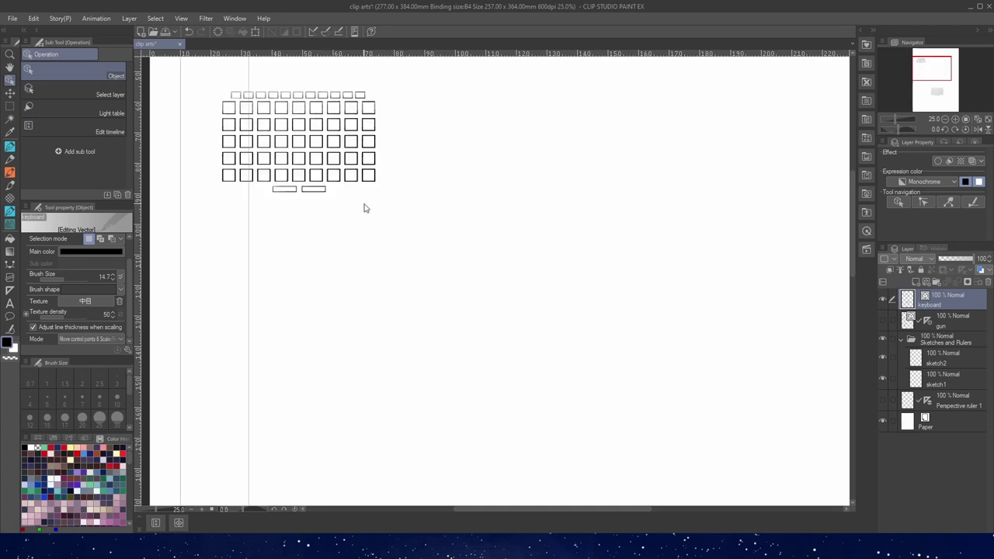
key(ctrl+z)
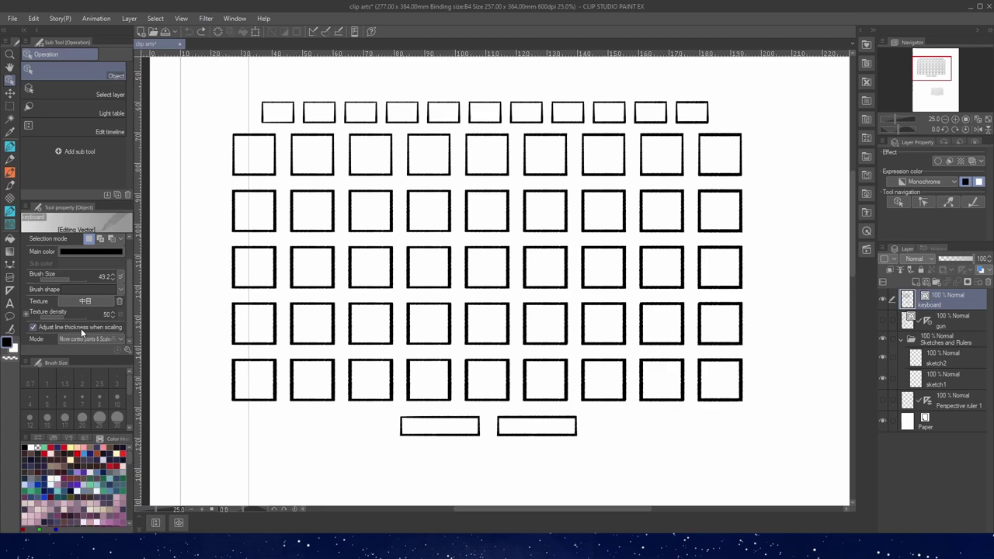
Step: Turn off line-thickness adjustment when scaling and shrink the keyboard again, keeping thick lines
click(82, 332)
drag(198, 88, 779, 483)
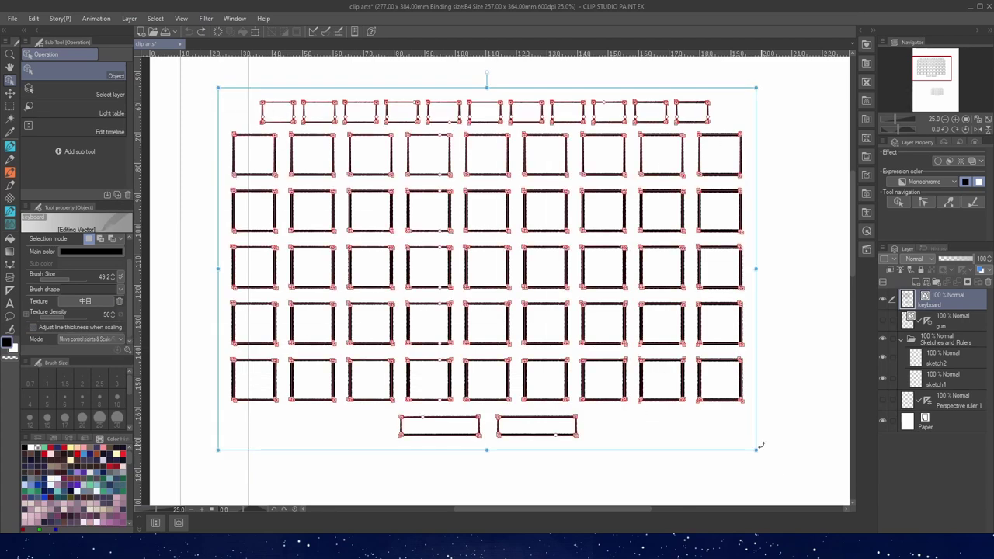
drag(760, 445, 389, 271)
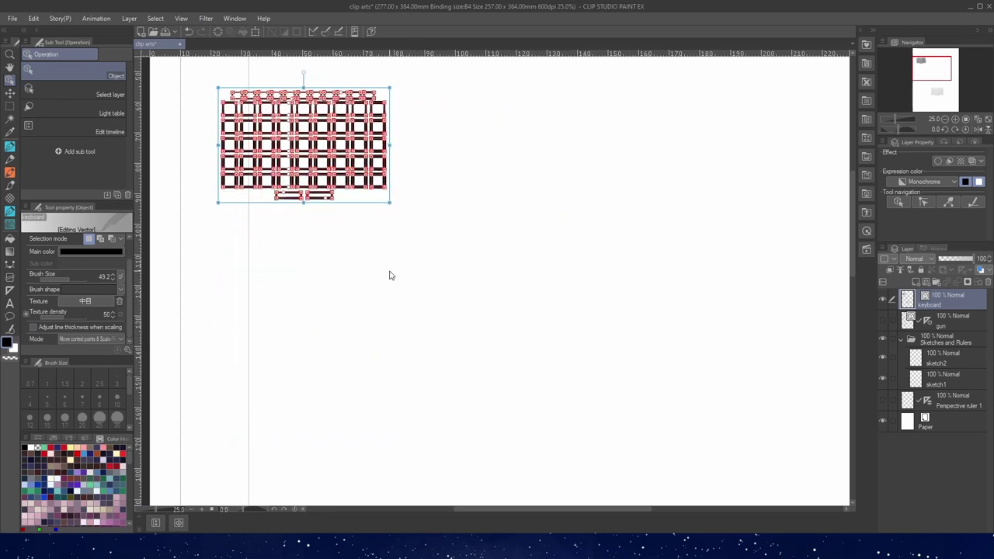
click(391, 276)
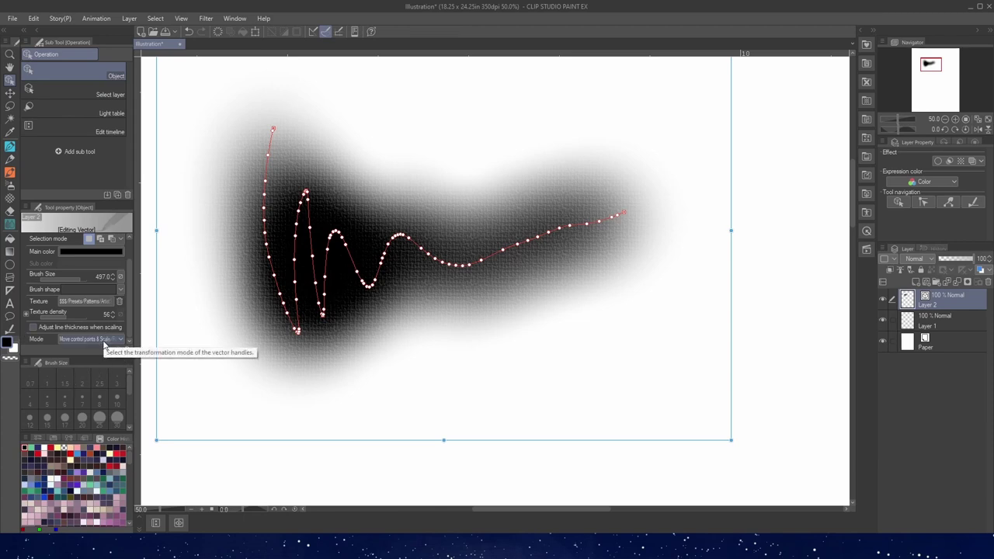
Step: Shrink the wavy stroke slightly from its corner, rotate it, then undo the rotation
click(106, 343)
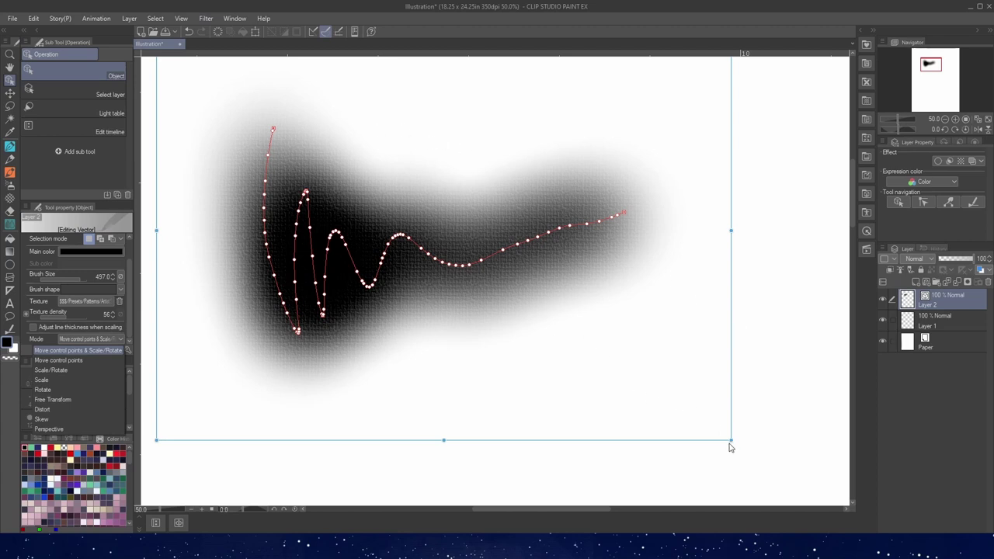
click(733, 446)
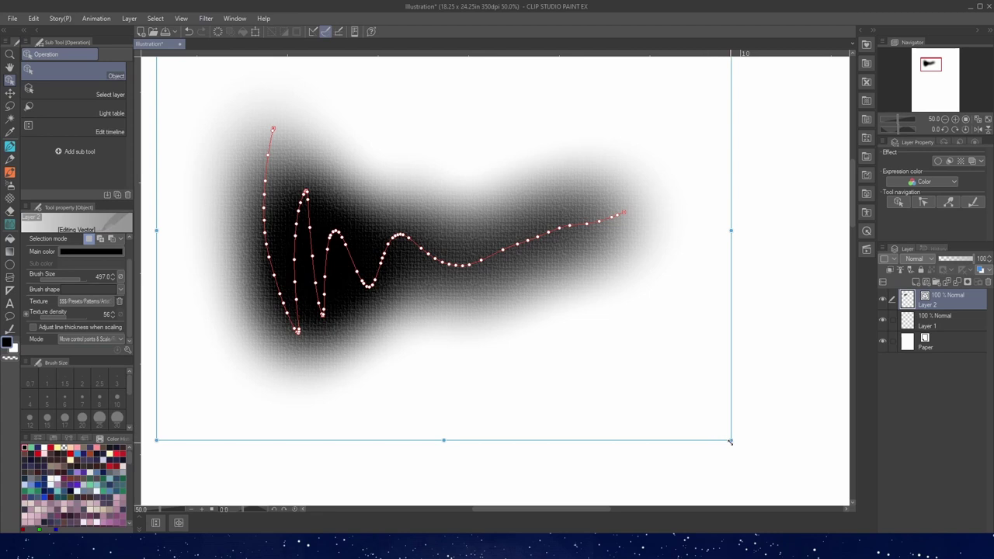
mouse_move(731, 441)
mouse_down()
mouse_move(690, 425)
mouse_move(669, 384)
mouse_up()
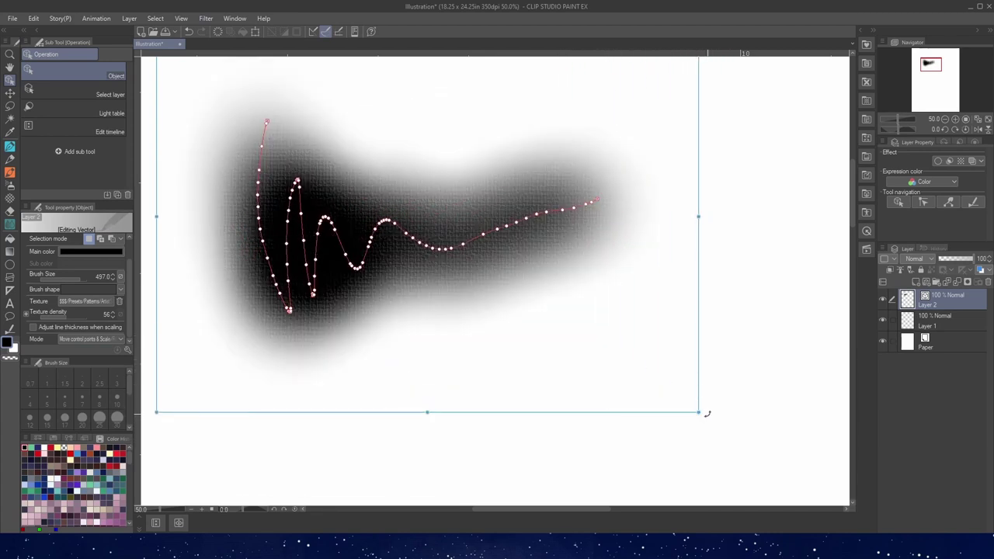
mouse_move(703, 411)
mouse_down()
mouse_move(604, 477)
mouse_move(545, 496)
mouse_up()
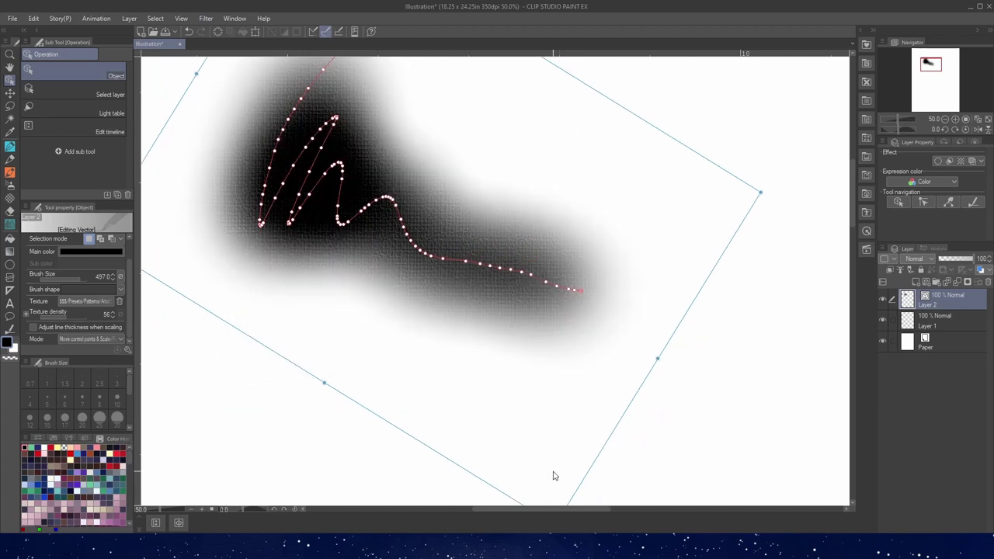
key(ctrl+z)
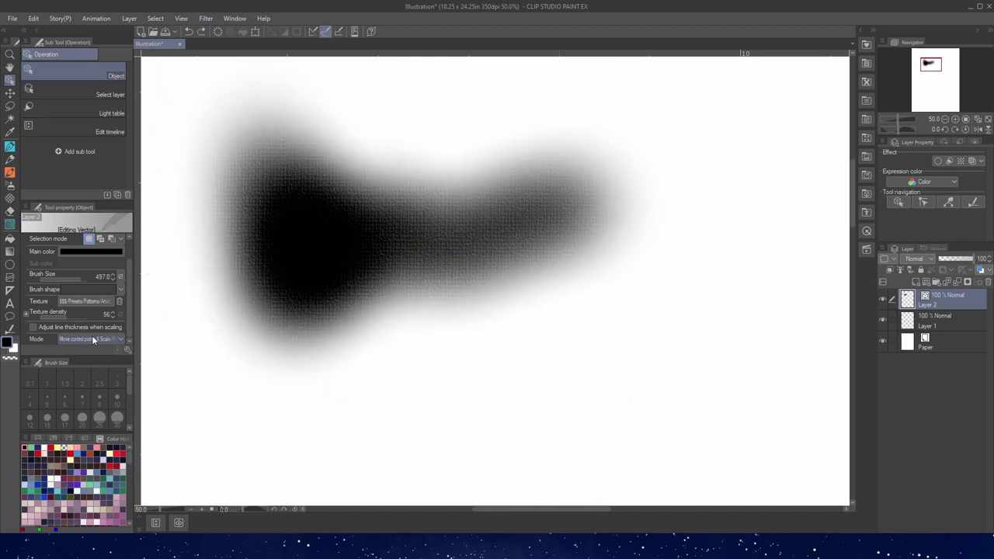
Step: Switch the Object mode to Move control points and show the stroke's control points
click(91, 337)
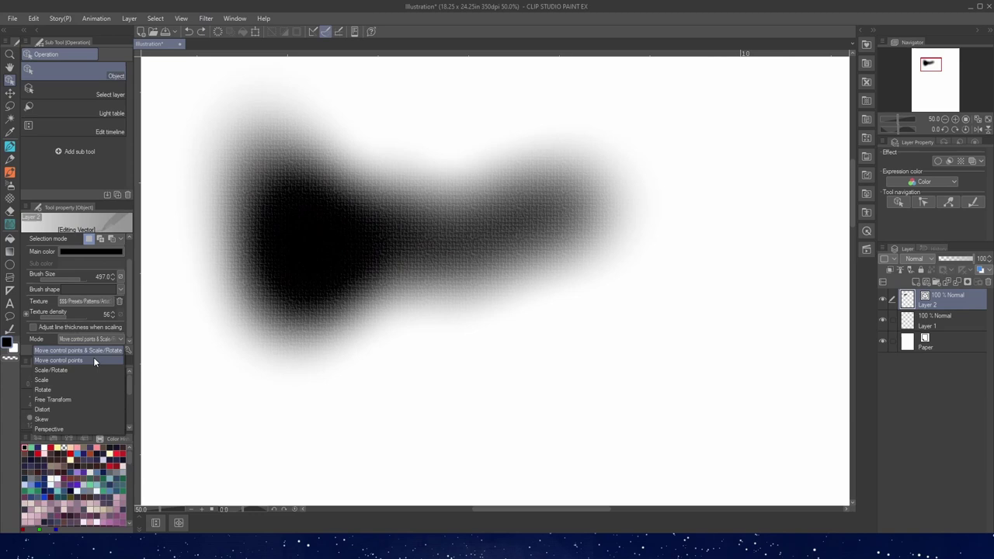
click(94, 360)
click(303, 250)
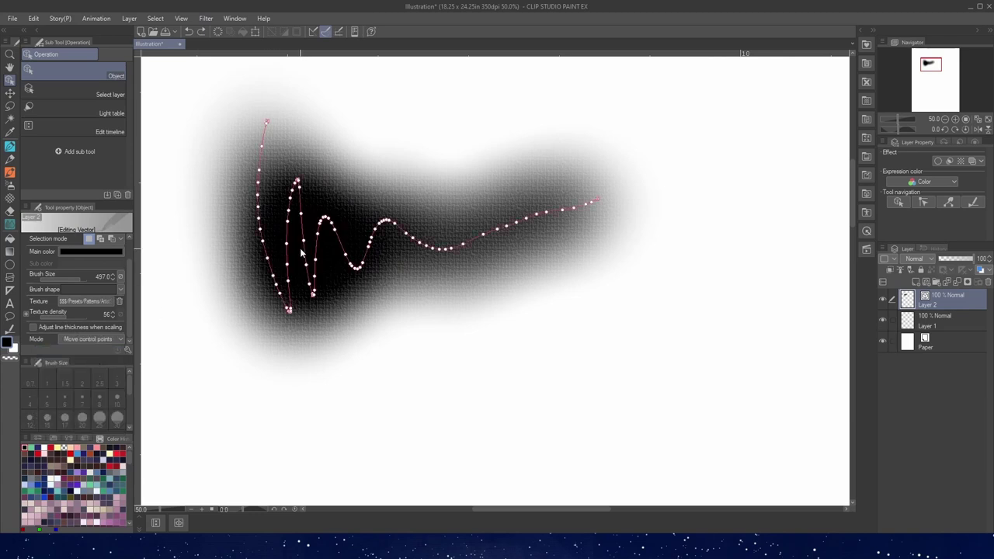
click(100, 338)
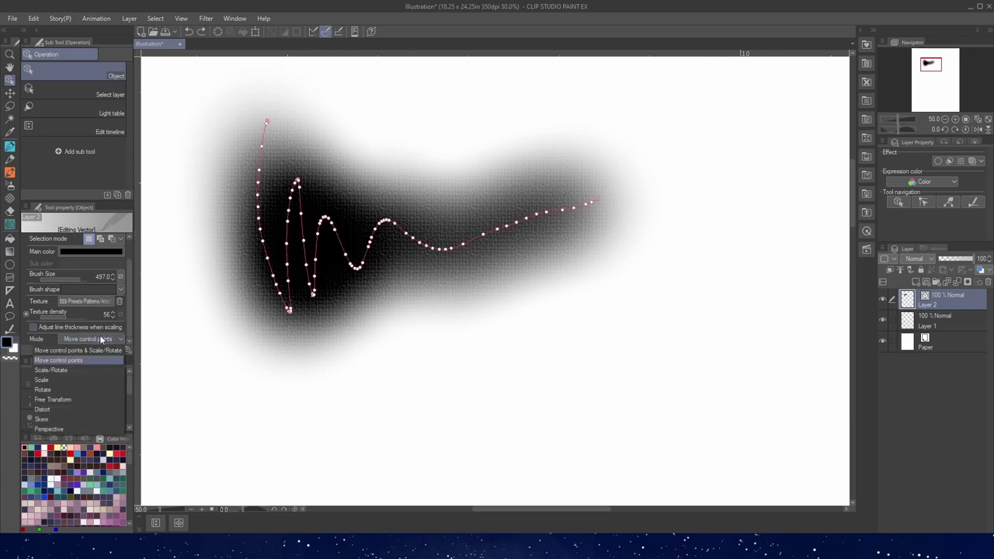
Step: Free-transform the stroke by pulling its lower-left corner down, then commit
click(73, 369)
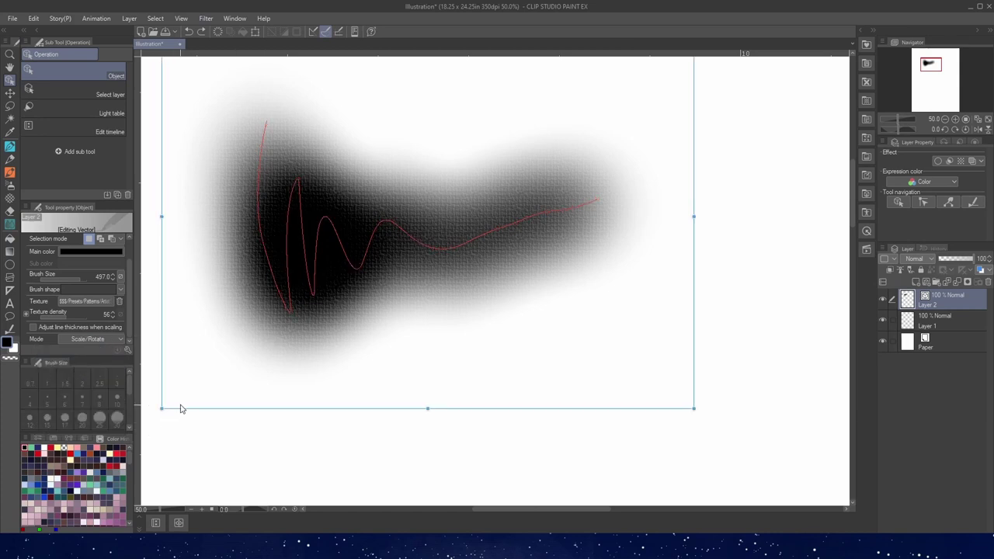
click(97, 339)
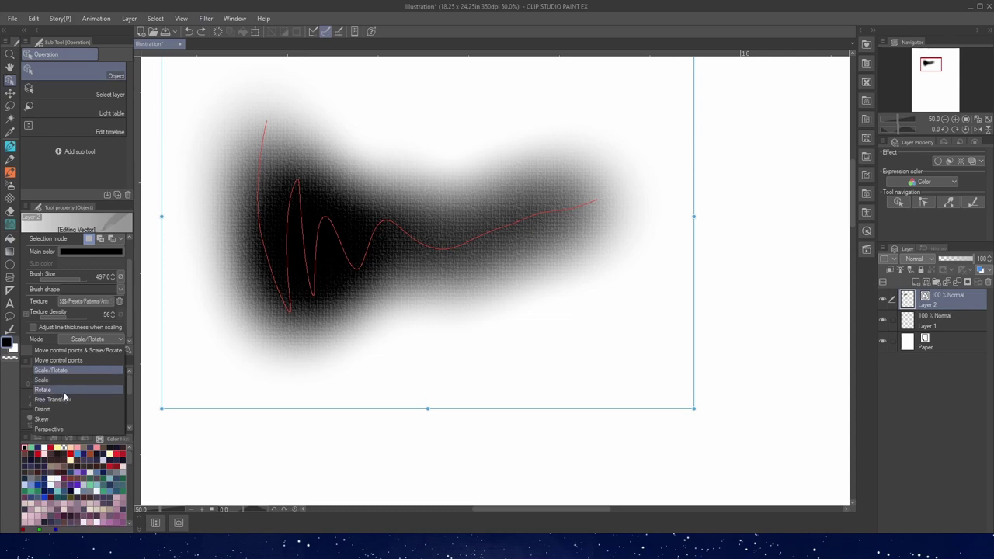
click(65, 400)
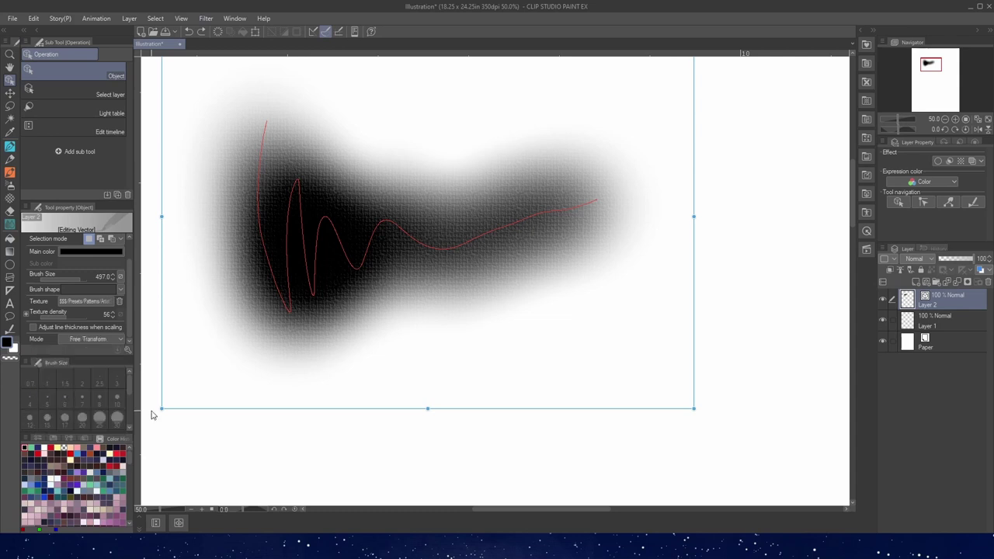
mouse_move(161, 407)
mouse_down()
mouse_move(247, 381)
mouse_move(351, 295)
mouse_move(139, 487)
mouse_move(207, 412)
mouse_move(411, 293)
mouse_move(229, 417)
mouse_move(170, 490)
mouse_move(171, 477)
mouse_up()
key(Return)
Step: Distort the stroke by pushing its lower-left corner right and pulling it back
click(97, 339)
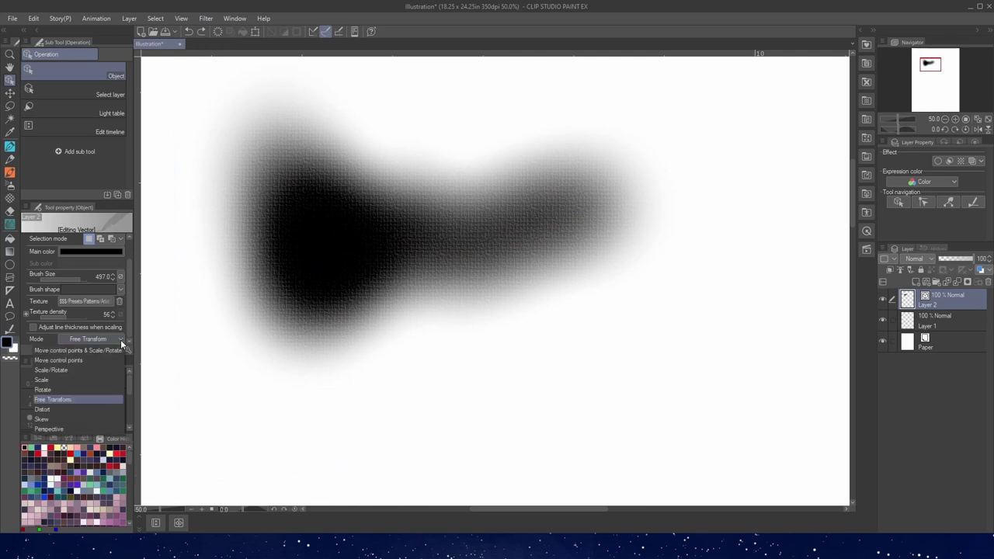
click(105, 408)
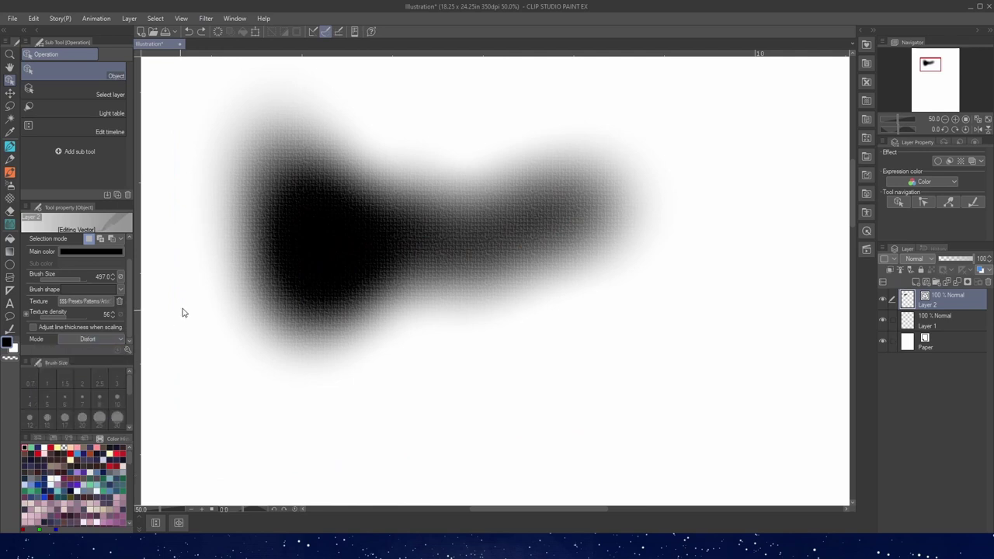
click(303, 244)
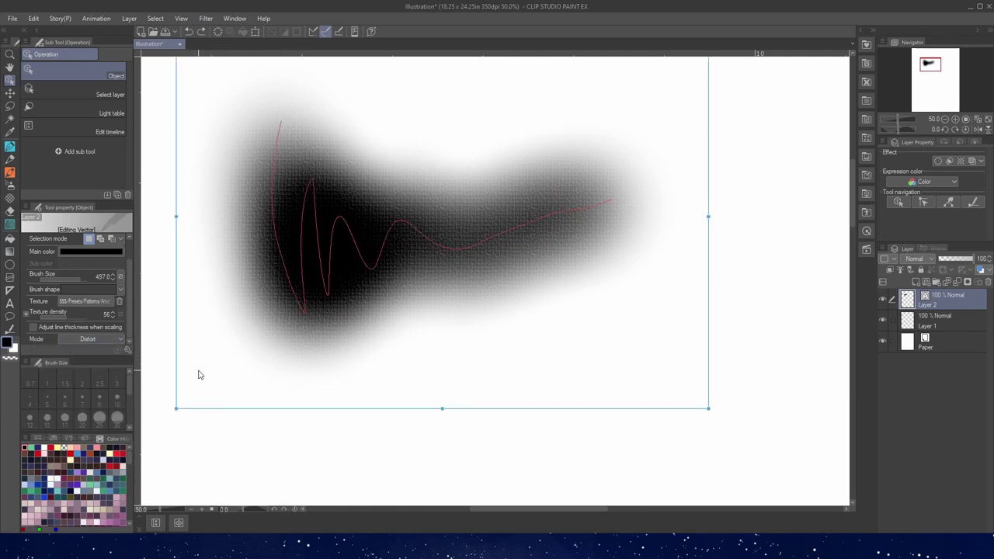
drag(180, 409, 443, 407)
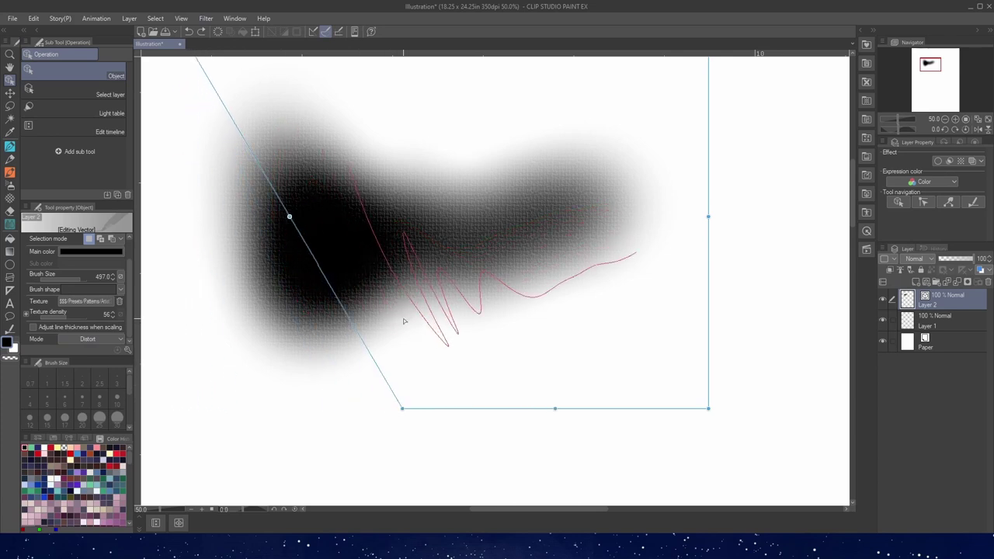
mouse_move(444, 408)
mouse_down()
mouse_move(181, 409)
mouse_move(340, 391)
mouse_move(216, 410)
mouse_move(419, 409)
mouse_move(249, 436)
mouse_move(204, 427)
mouse_move(202, 414)
mouse_move(215, 453)
mouse_move(300, 316)
mouse_move(344, 300)
mouse_move(198, 400)
mouse_up()
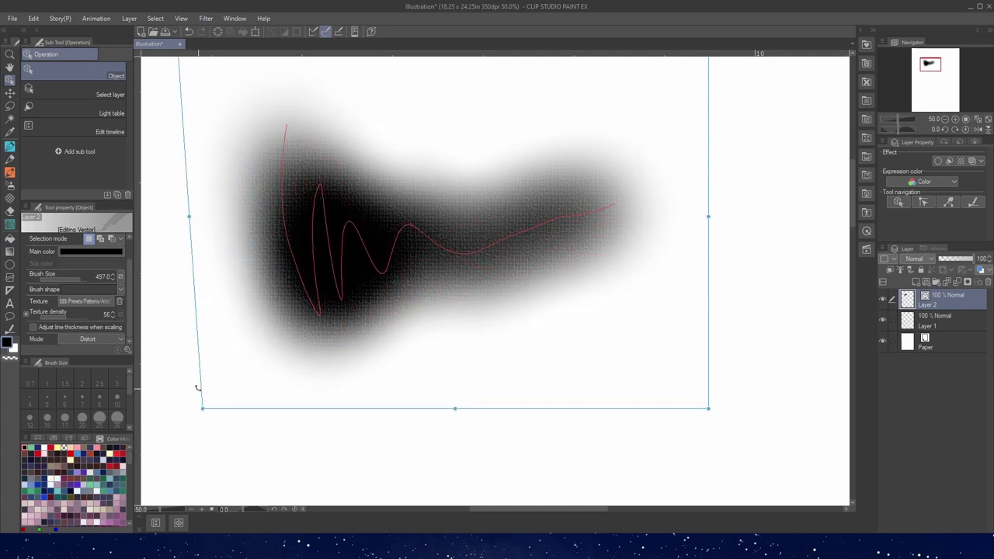
Step: Skew the stroke by sliding its bottom edge and commit the skew
click(101, 338)
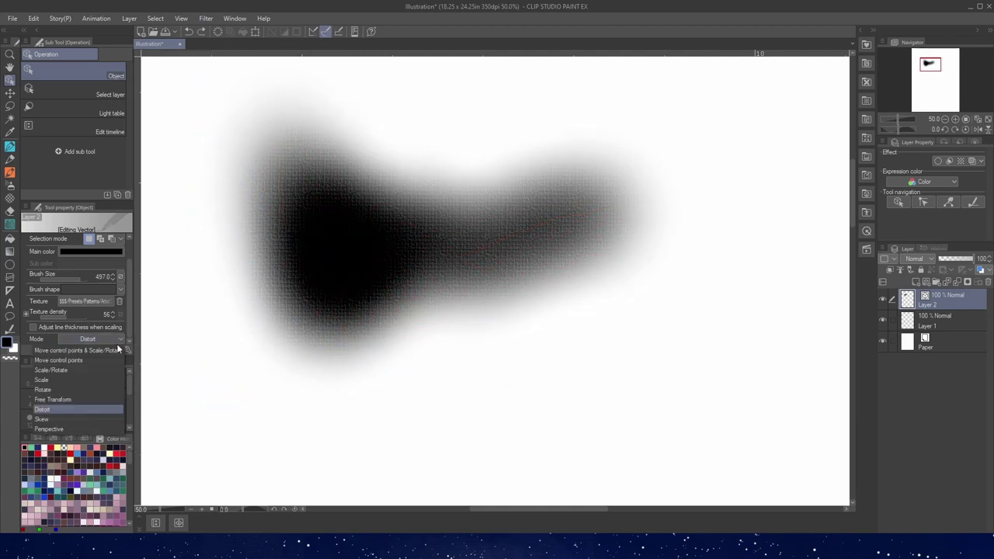
click(91, 416)
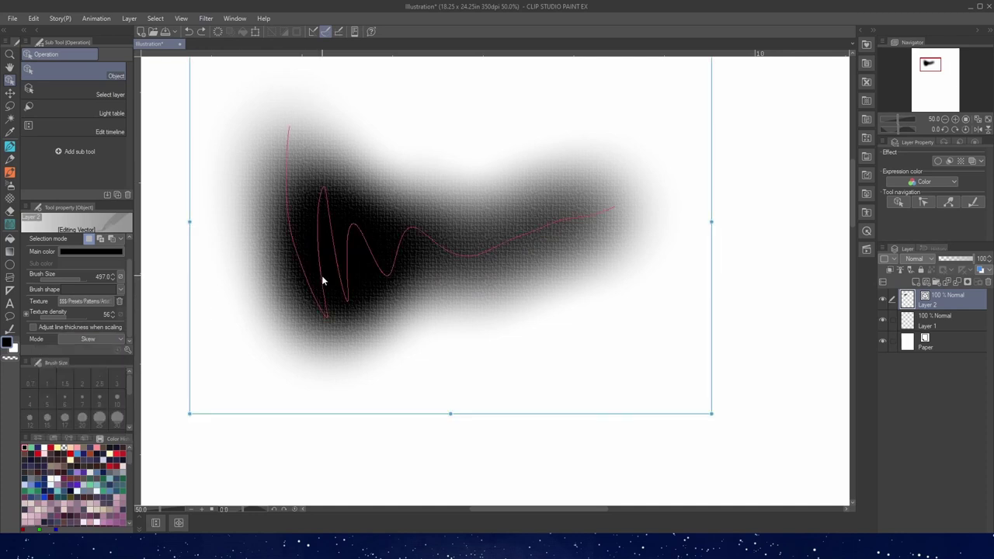
mouse_move(450, 415)
mouse_down()
mouse_move(624, 411)
mouse_move(406, 391)
mouse_move(284, 404)
mouse_move(584, 370)
mouse_move(450, 381)
mouse_move(657, 219)
mouse_up()
key(Return)
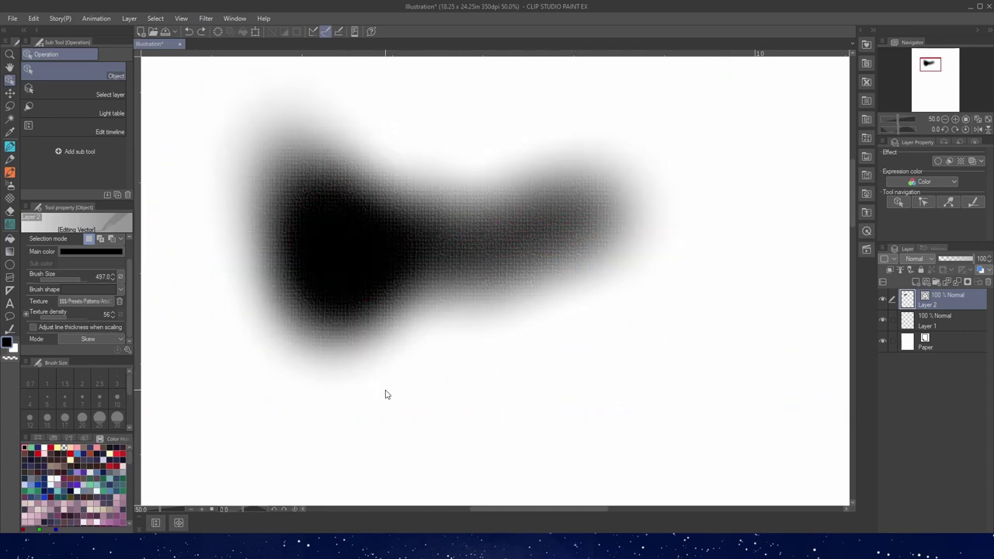
Step: Apply a perspective transform, narrowing the stroke's bottom edge
click(116, 341)
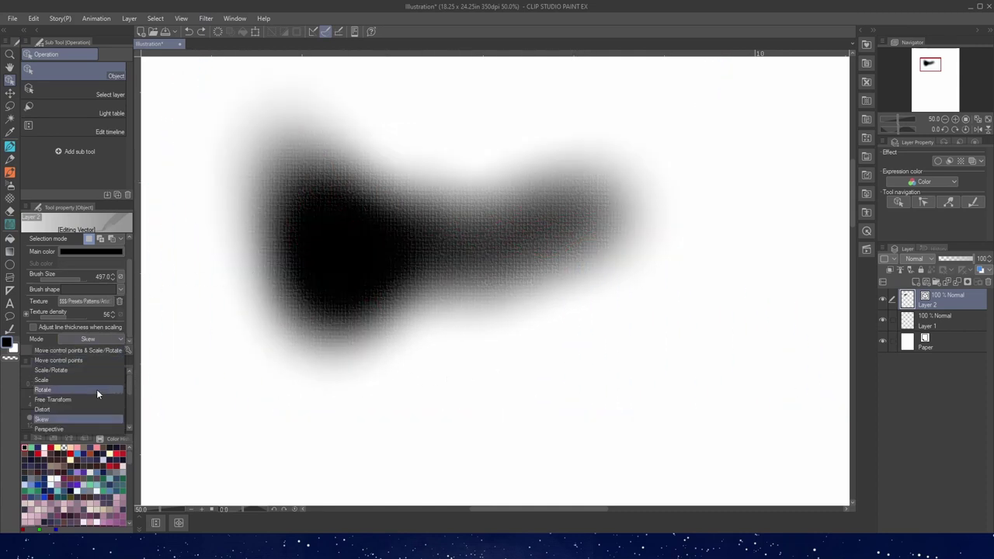
click(97, 427)
click(321, 253)
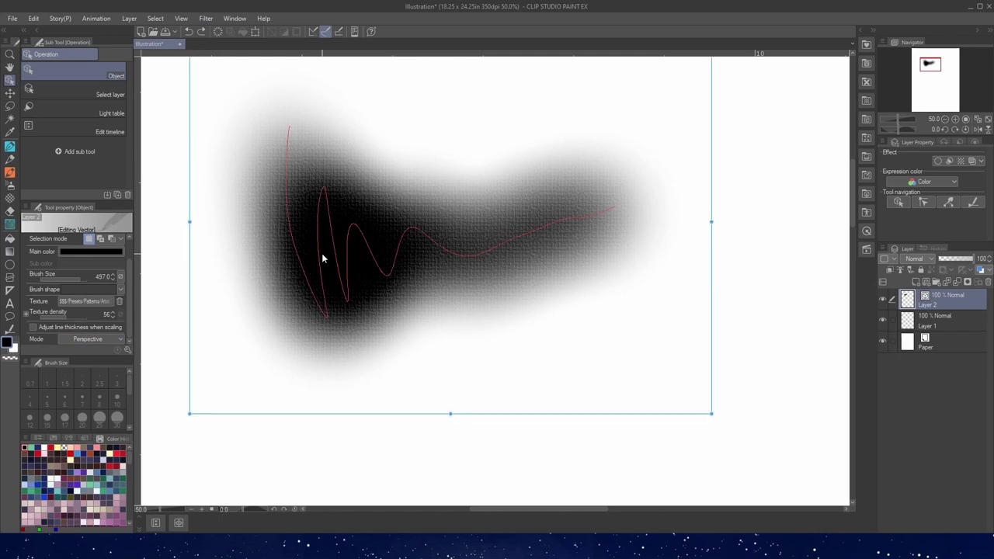
mouse_move(189, 413)
mouse_down()
mouse_move(262, 403)
mouse_move(165, 425)
mouse_move(172, 413)
mouse_move(186, 430)
mouse_move(201, 386)
mouse_up()
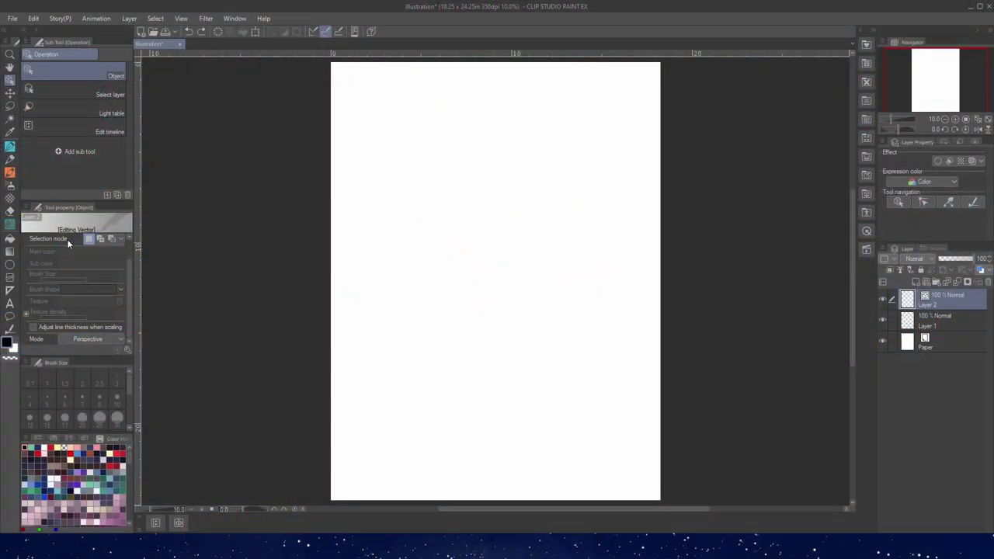
Step: Draw two crossing diagonal straight lines with the Figure tool's Straight line
click(10, 264)
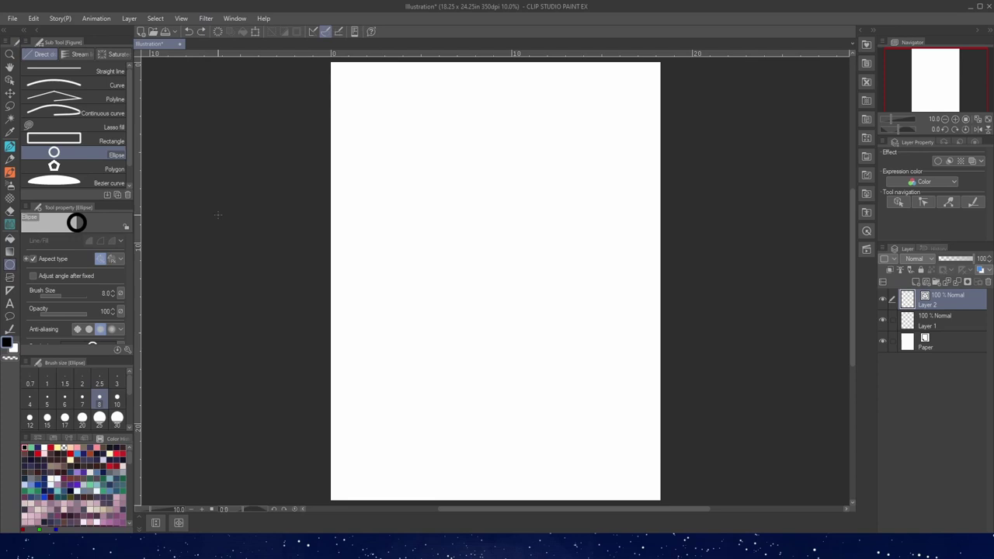
click(66, 76)
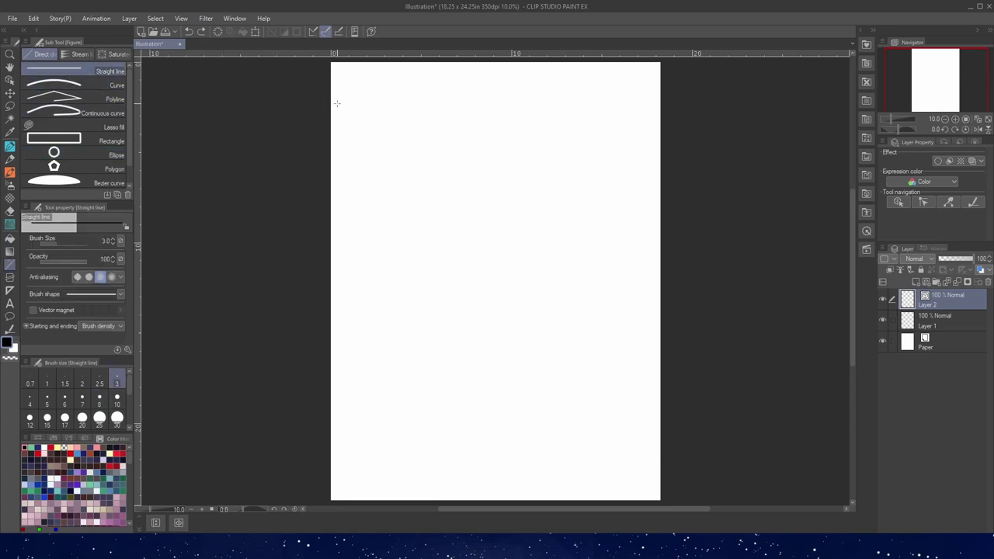
drag(344, 106, 505, 278)
drag(526, 142, 395, 255)
Step: Raise the brush size twice and draw two thicker straight lines
key(bracketright)
key(bracketright)
key(bracketright)
key(bracketright)
key(bracketright)
key(bracketright)
key(bracketright)
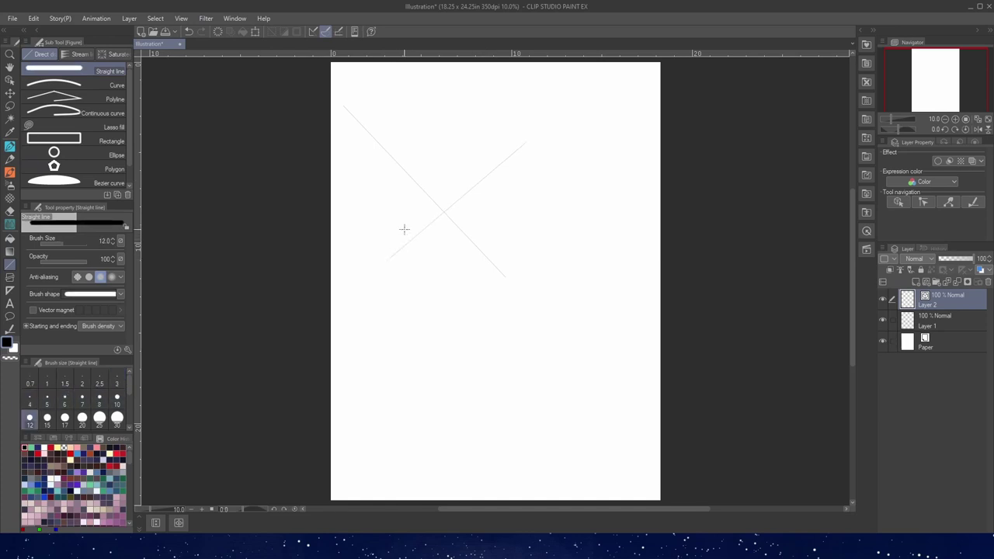
key(bracketright)
drag(385, 126, 355, 249)
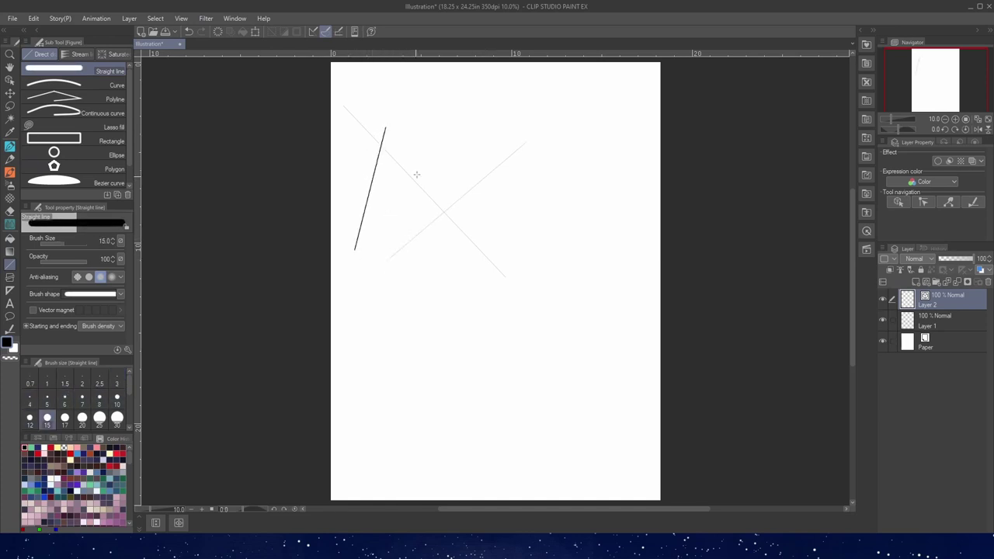
drag(419, 161, 492, 267)
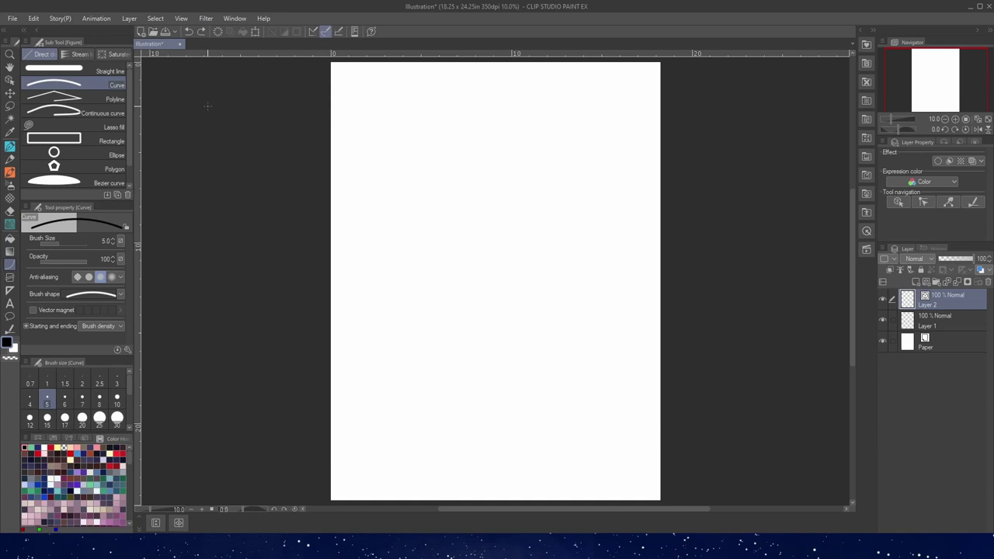
Step: Draw an arching curve on the page and select it with the Object tool
drag(422, 200, 579, 204)
click(470, 125)
click(9, 80)
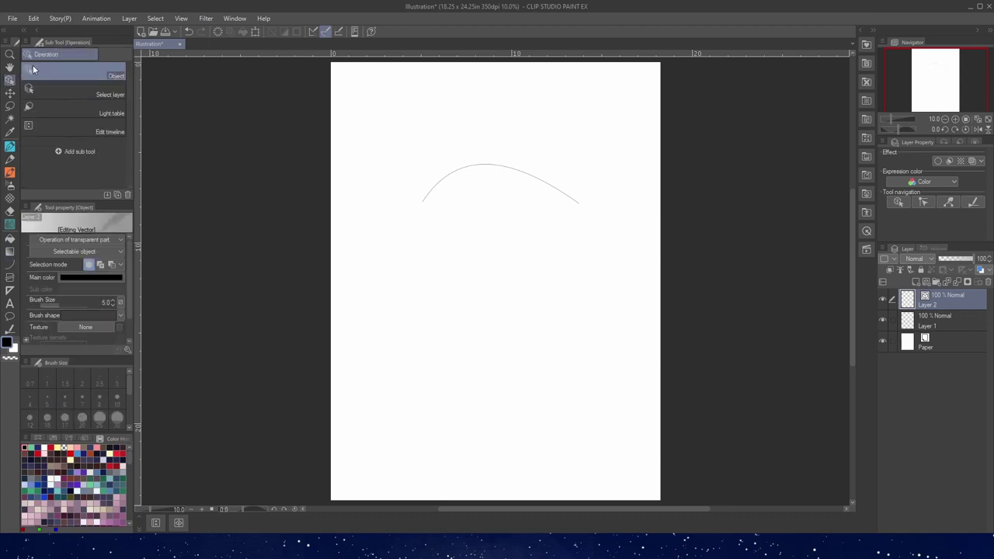
click(546, 182)
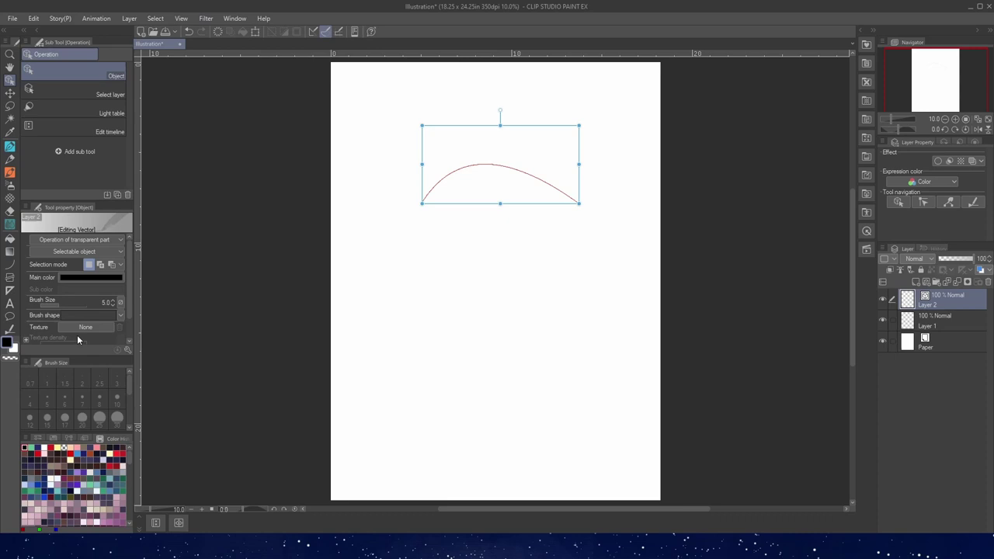
scroll(127, 273, down, 2)
Step: Flatten the curve by dragging its peak control point down in Move control points mode
click(113, 339)
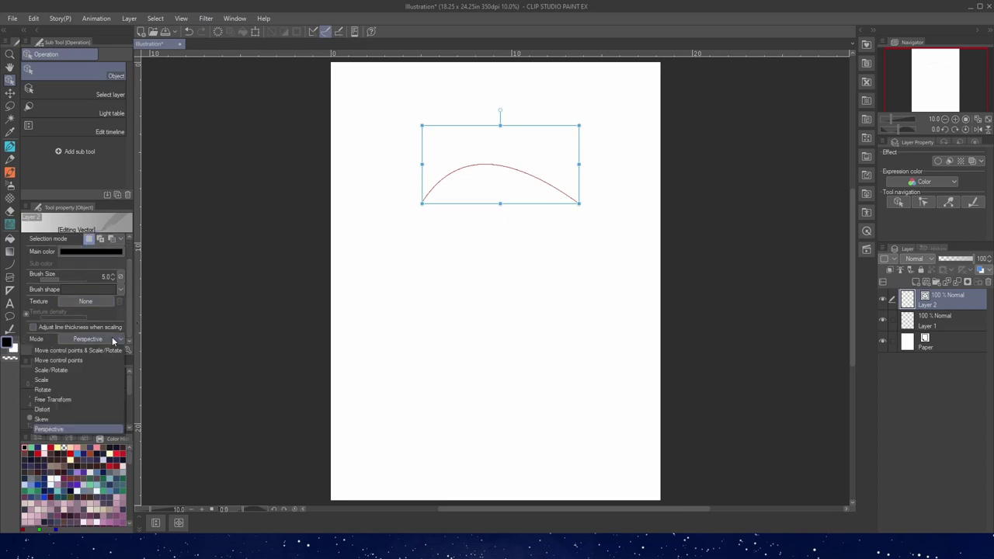
click(93, 350)
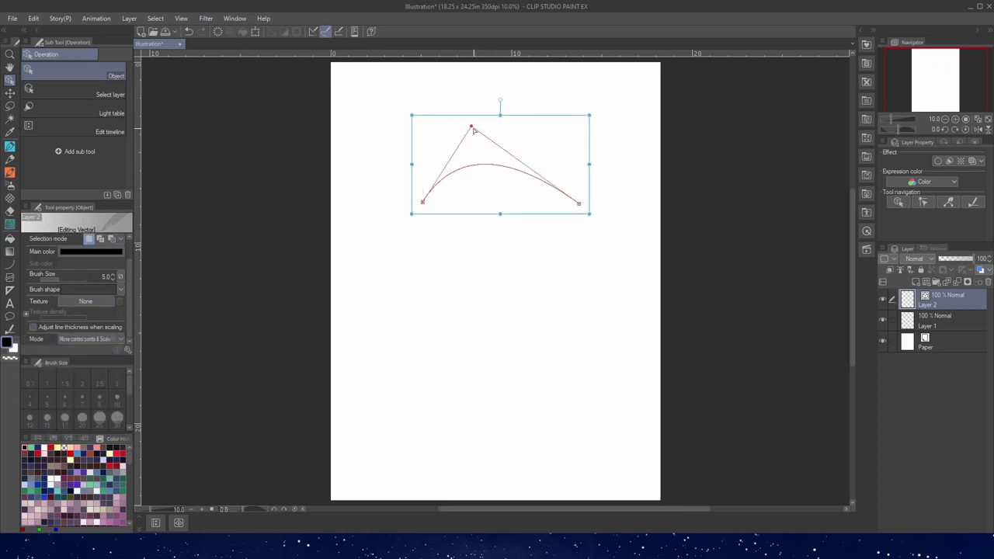
mouse_move(471, 127)
mouse_down()
mouse_move(514, 205)
mouse_move(466, 262)
mouse_move(421, 200)
mouse_move(450, 147)
mouse_move(528, 134)
mouse_move(550, 118)
mouse_move(463, 127)
mouse_move(497, 233)
mouse_up()
key(u)
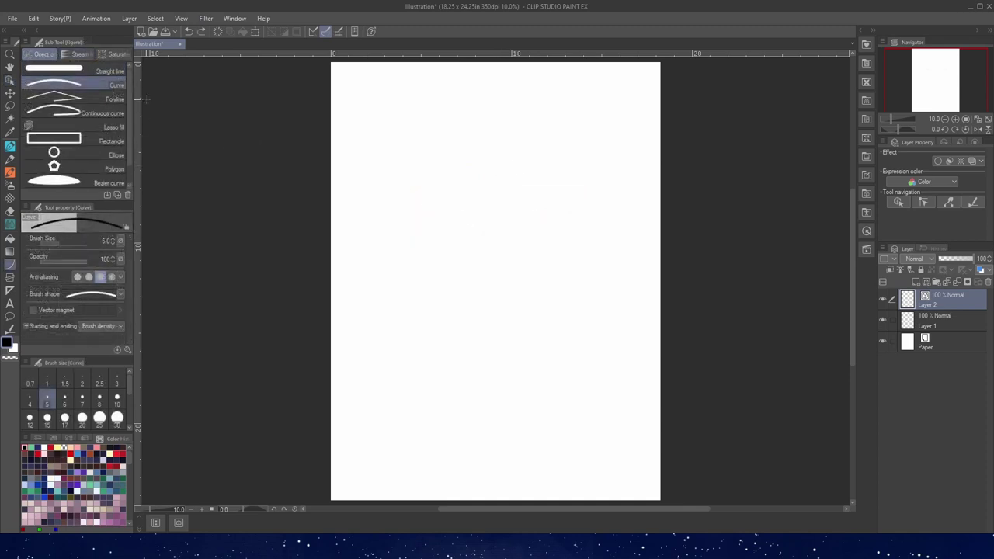
Step: Draw an open spiralling polyline of about fifteen vertices, finishing with a double-click
click(109, 100)
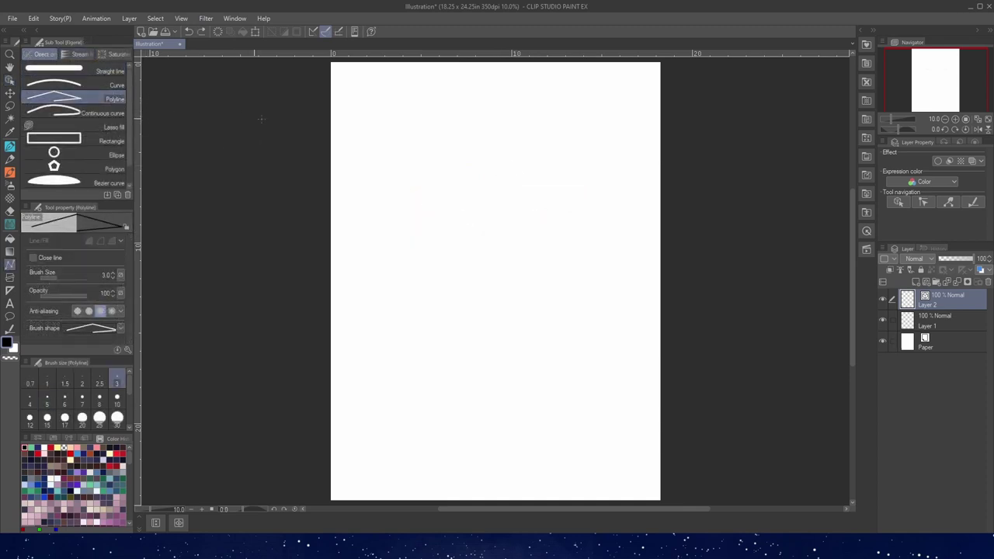
click(345, 139)
click(406, 109)
click(478, 115)
click(464, 184)
click(393, 201)
click(394, 159)
click(434, 142)
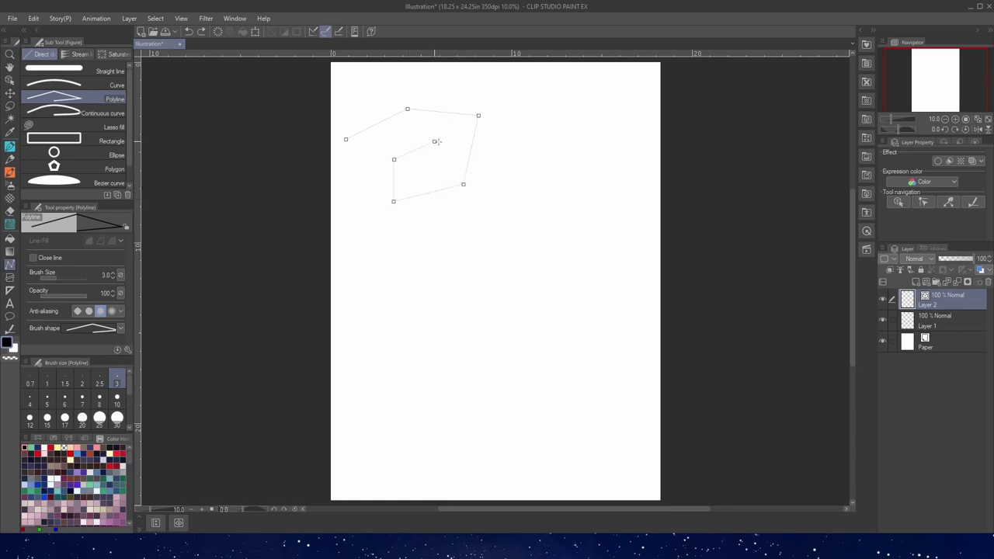
click(500, 146)
click(516, 193)
click(469, 224)
click(423, 235)
click(368, 218)
click(367, 167)
click(392, 138)
double_click(456, 131)
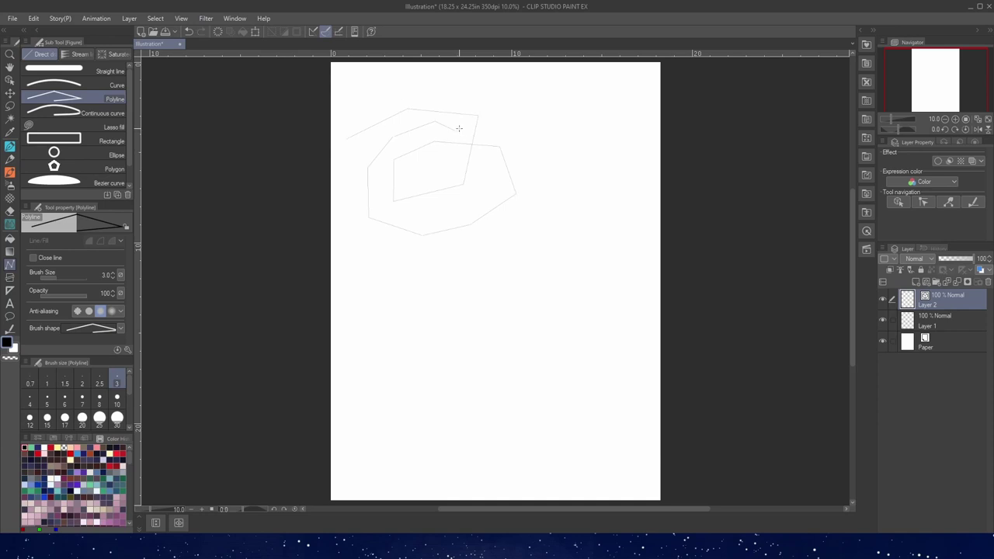
Step: Start another polyline, then browse the Continuous curve, Lasso fill and Ellipse sub tools
click(514, 103)
click(107, 113)
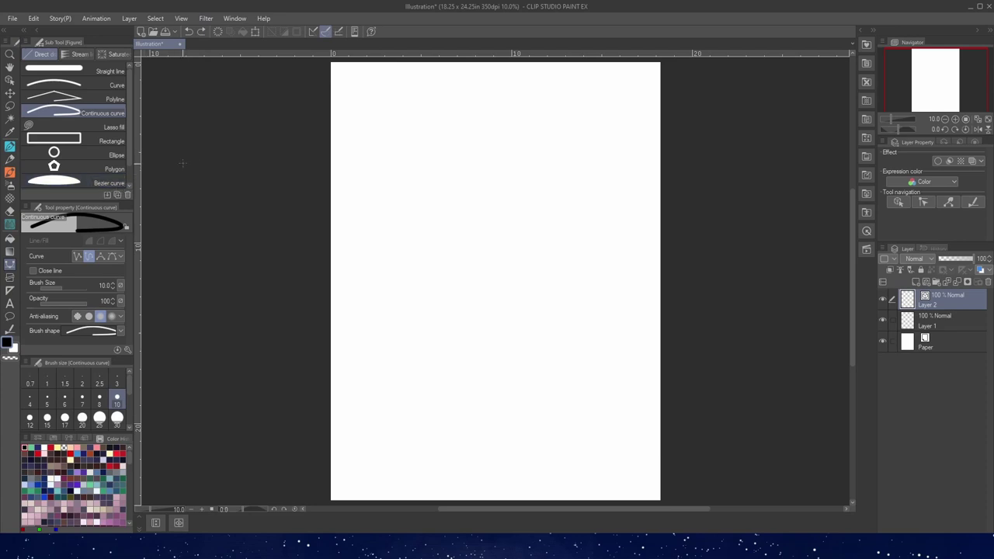
click(101, 128)
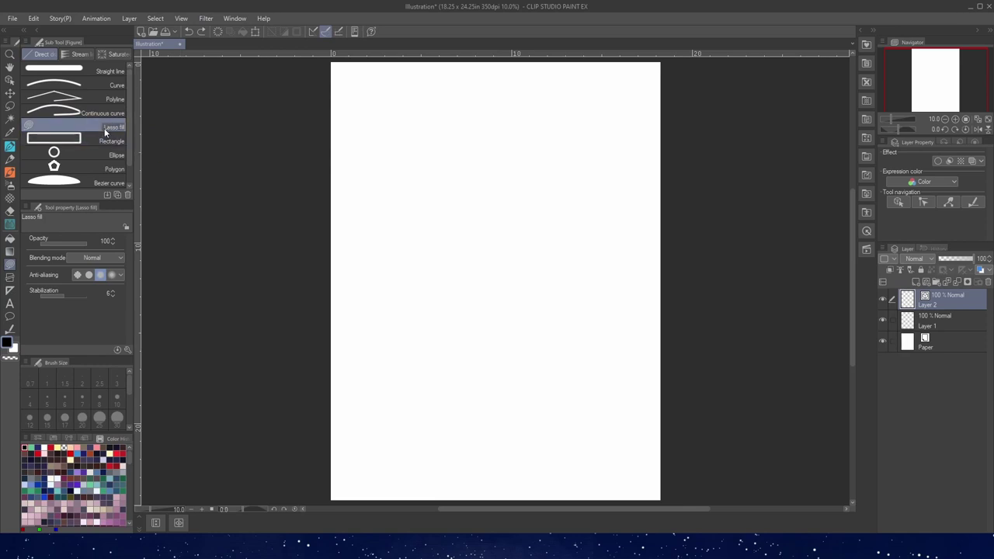
click(101, 154)
Step: Draw two sharp trial rectangles, set corner roundness to 100, draw a rounded one, then undo
click(94, 142)
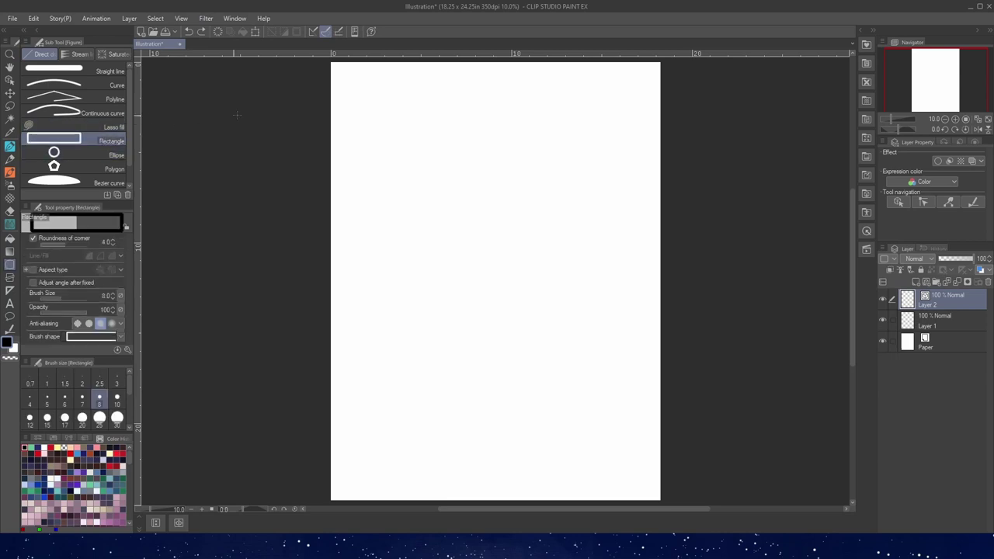
drag(347, 102, 453, 185)
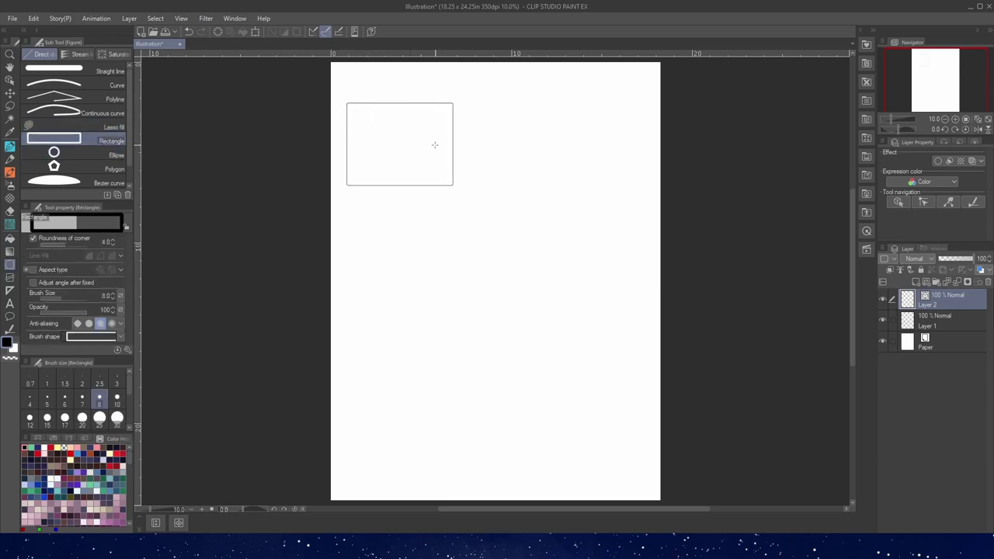
drag(430, 142, 500, 223)
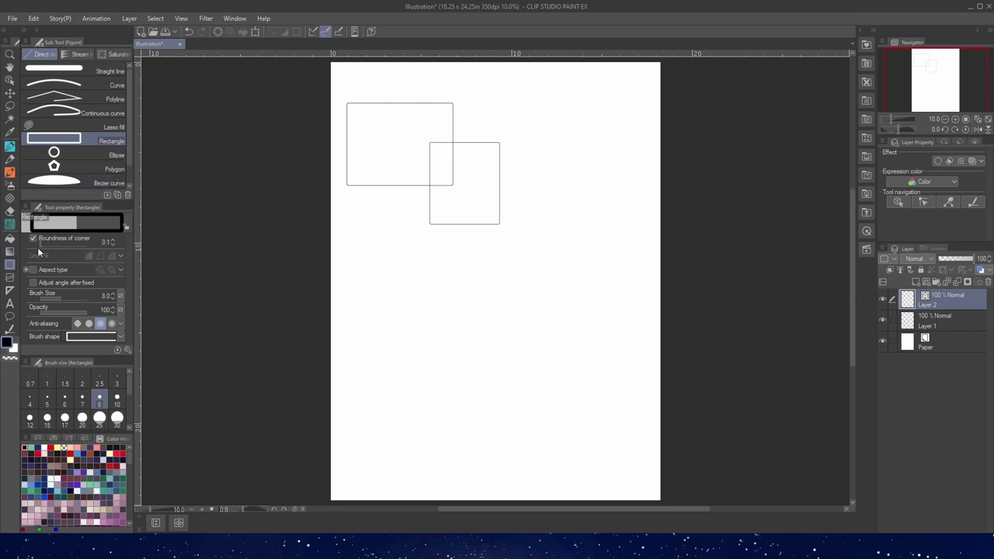
drag(45, 244, 98, 243)
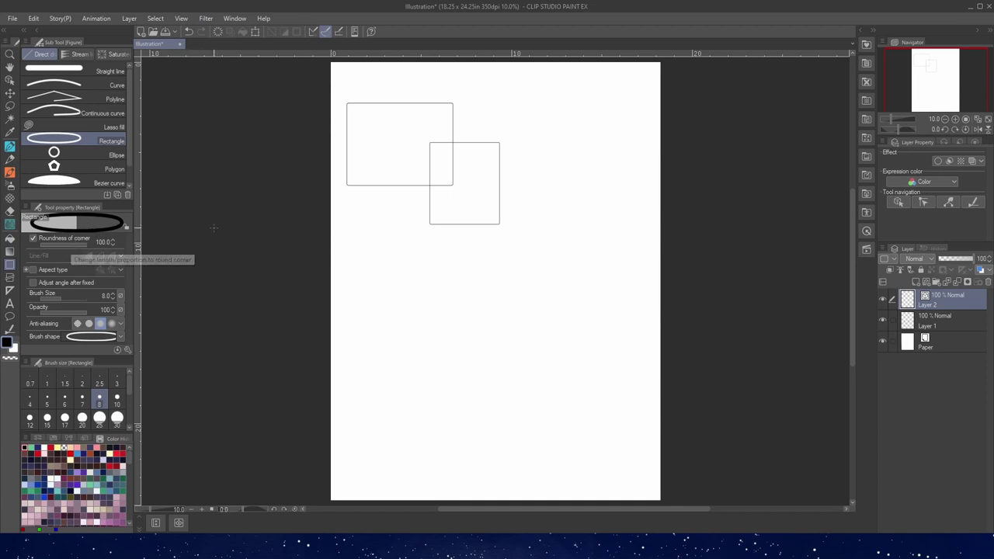
drag(397, 223, 459, 310)
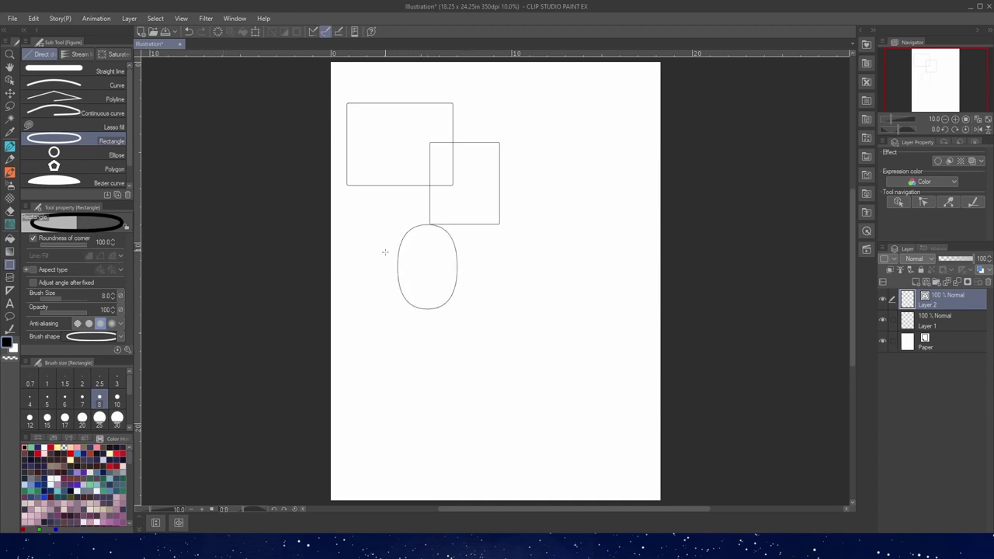
key(ctrl+z)
key(ctrl+z)
key(ctrl+z)
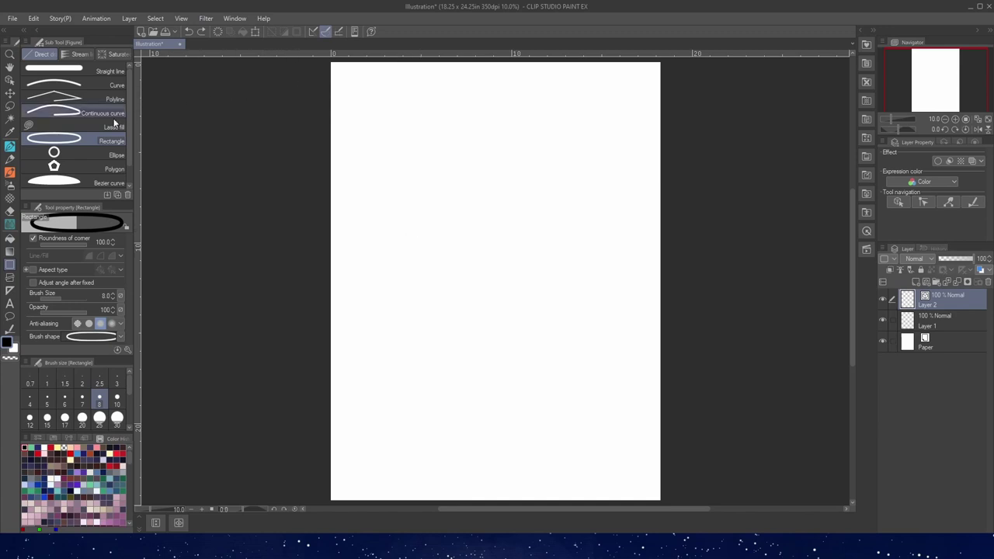
Step: Draw two overlapping fixed-ratio circles upper left, then a small specified-size circle above them
click(91, 155)
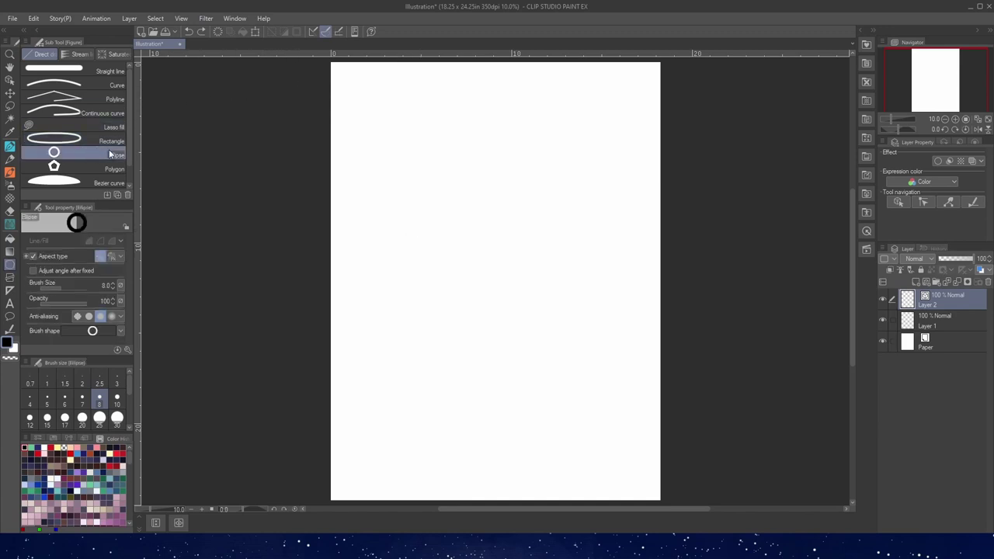
click(99, 257)
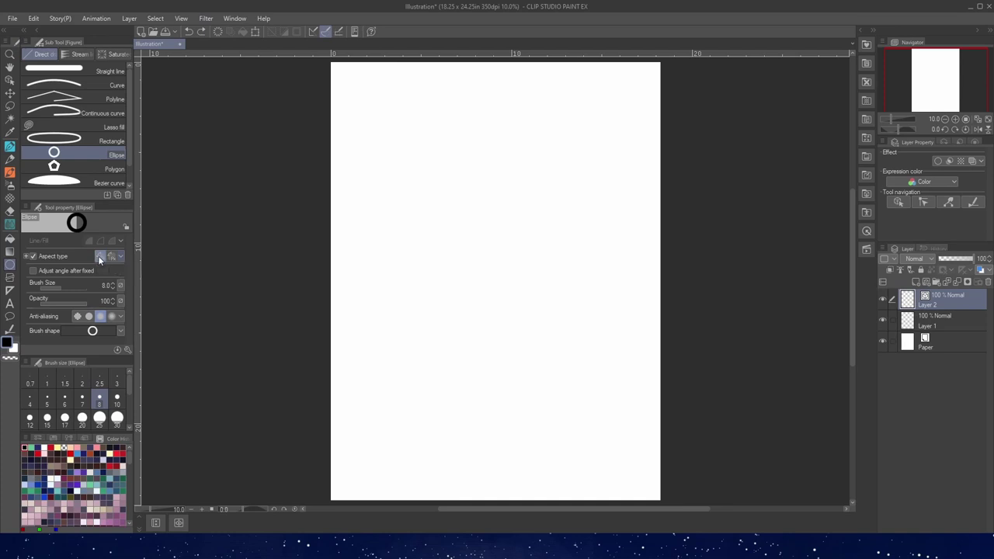
drag(437, 242, 482, 182)
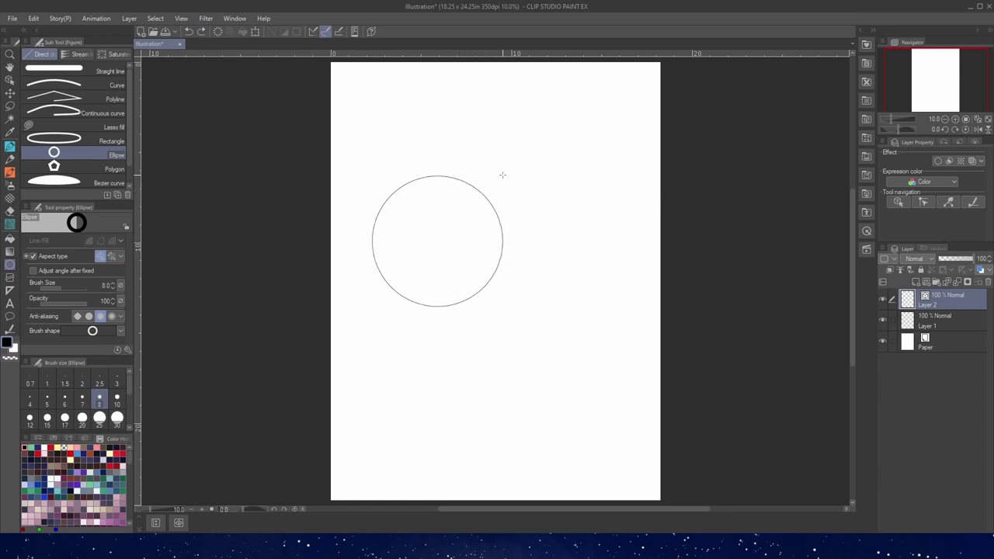
drag(410, 226, 446, 183)
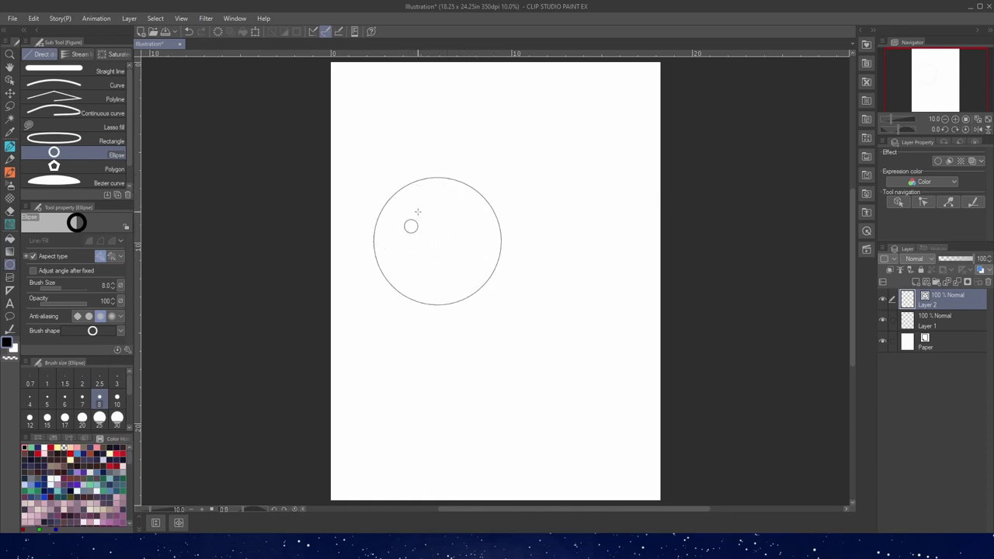
drag(446, 183, 458, 165)
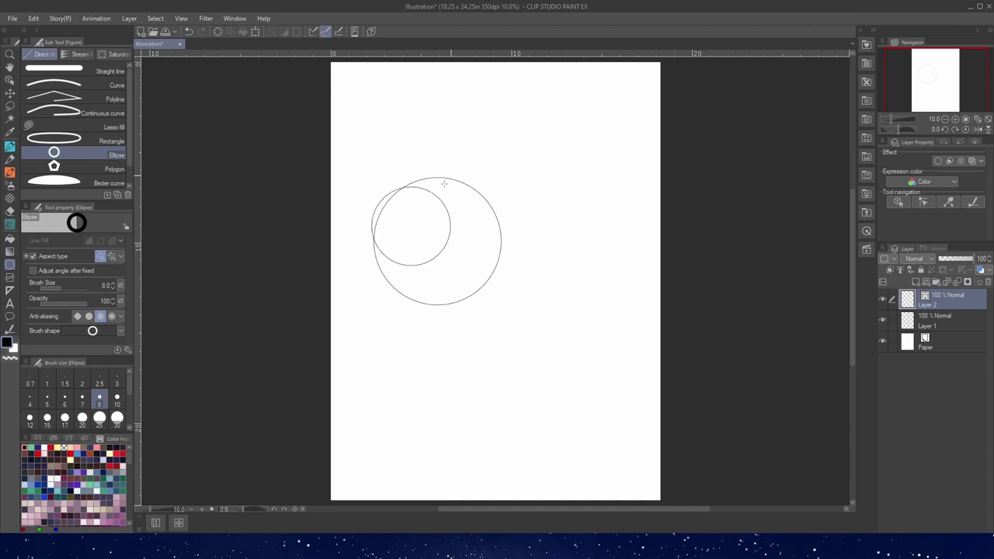
click(114, 257)
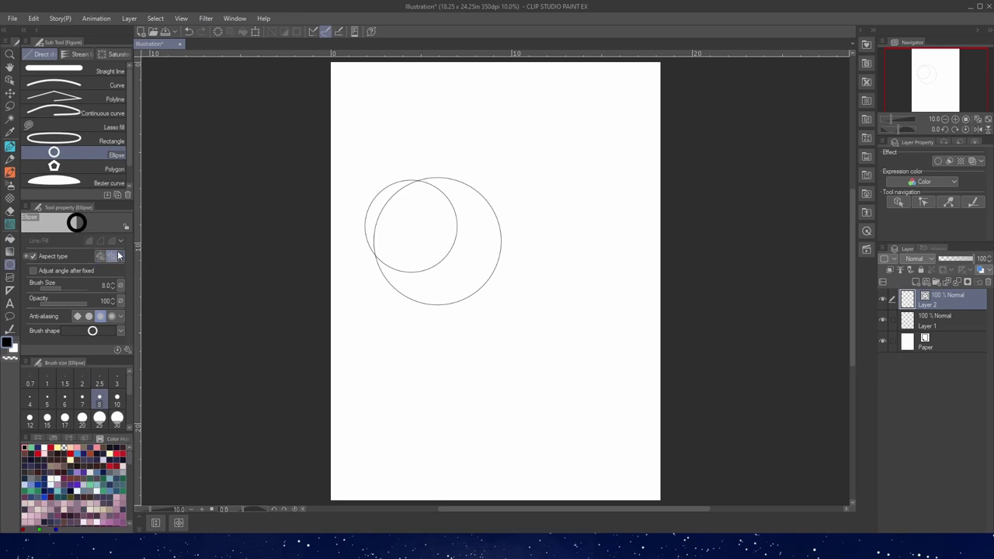
drag(399, 157, 404, 163)
Step: Add two more small circles, a tall free-ratio ellipse, and a large angle-adjusted tilted ellipse
click(423, 164)
click(416, 144)
click(33, 256)
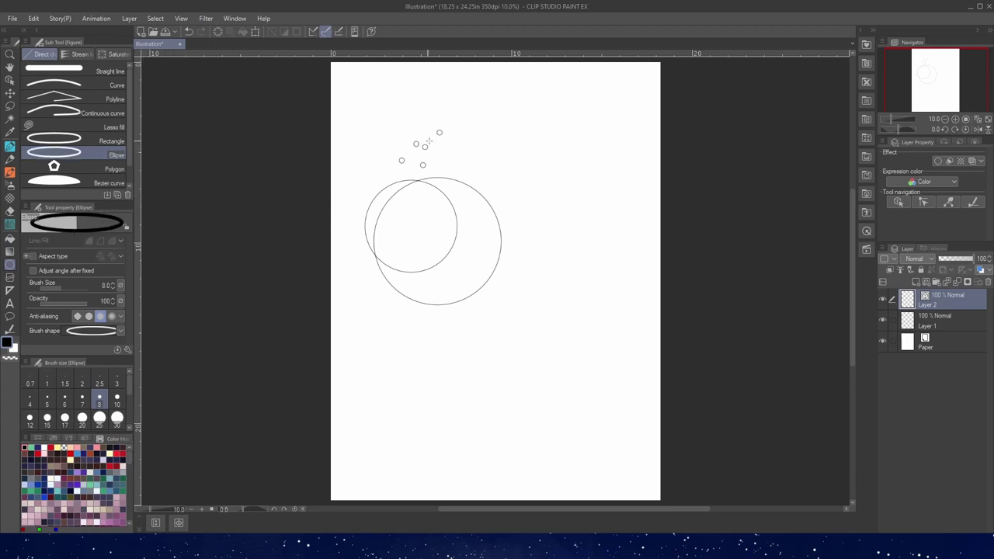
mouse_move(505, 126)
mouse_down()
mouse_move(504, 174)
mouse_move(478, 94)
mouse_up()
drag(477, 95, 509, 181)
click(37, 272)
drag(441, 269, 502, 201)
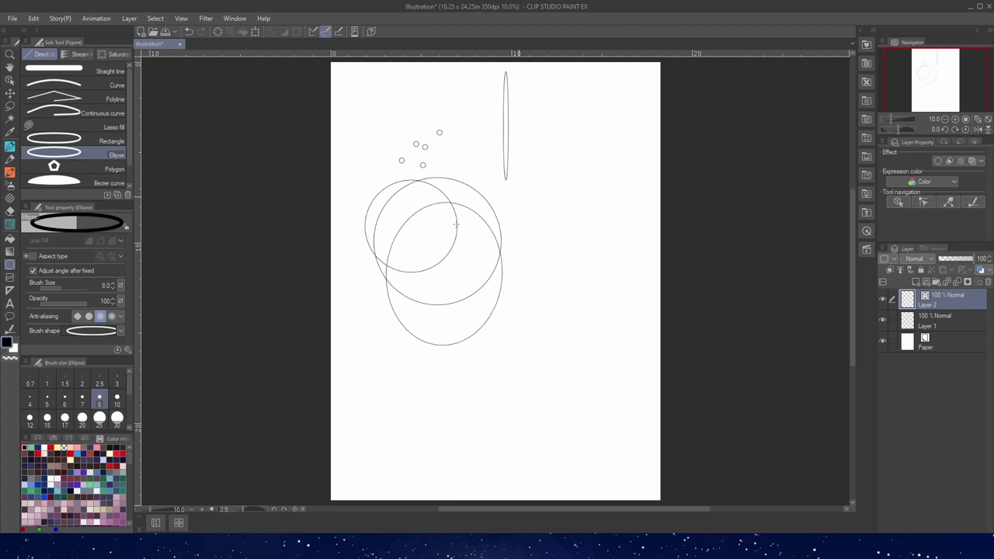
click(485, 218)
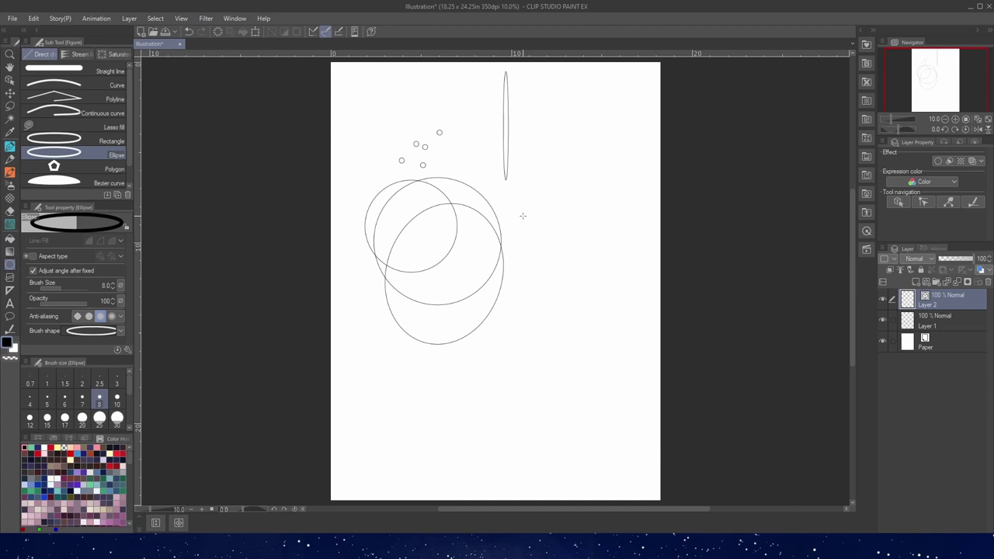
Step: Create a one-point perspective ruler layer and make Layer 2 the active layer again
click(129, 18)
mouse_move(155, 147)
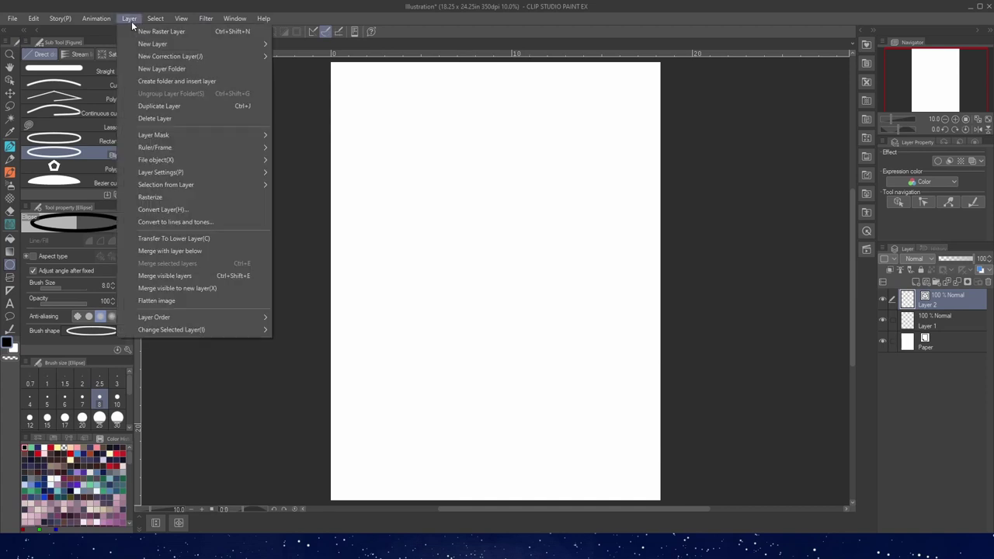
click(314, 237)
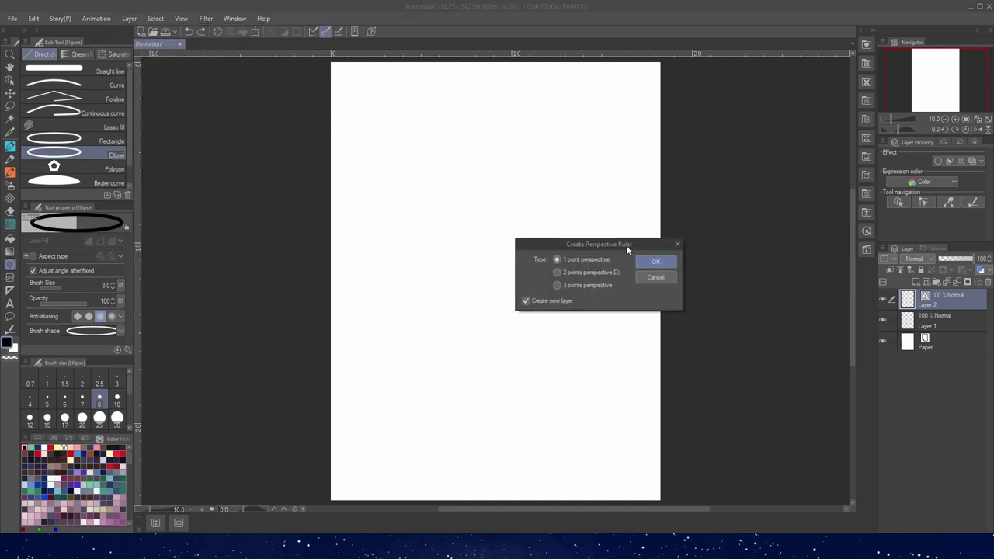
click(656, 262)
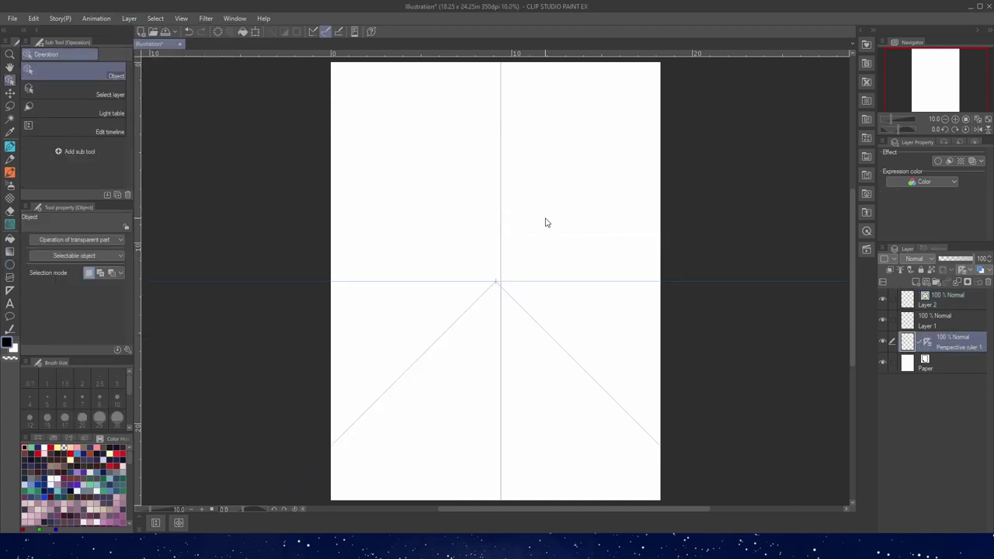
click(907, 302)
key(u)
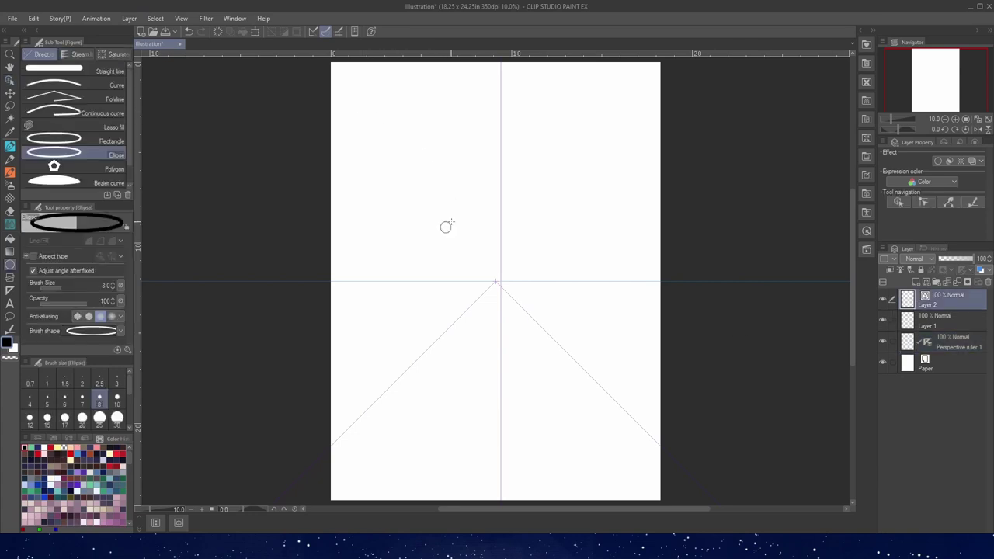
Step: Draw a circle above the horizon and a flat ellipse below, comparing versions with undo/redo
drag(450, 211, 490, 191)
key(ctrl+z)
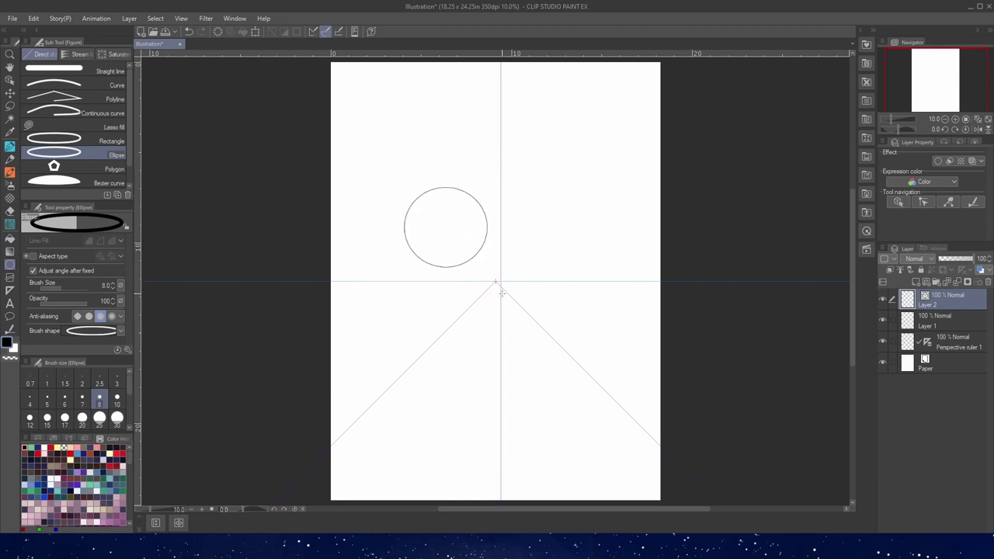
key(ctrl+y)
key(ctrl+z)
key(ctrl+y)
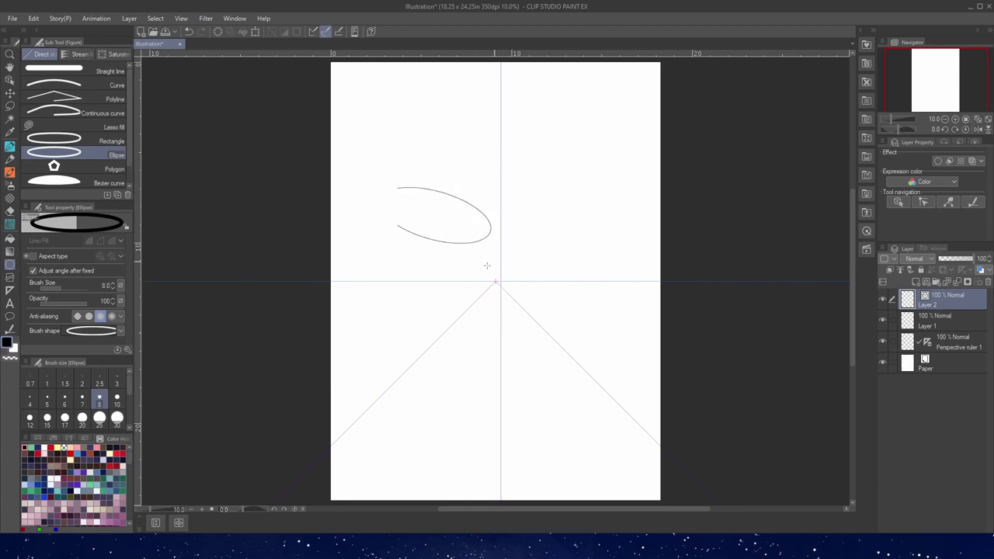
key(ctrl+z)
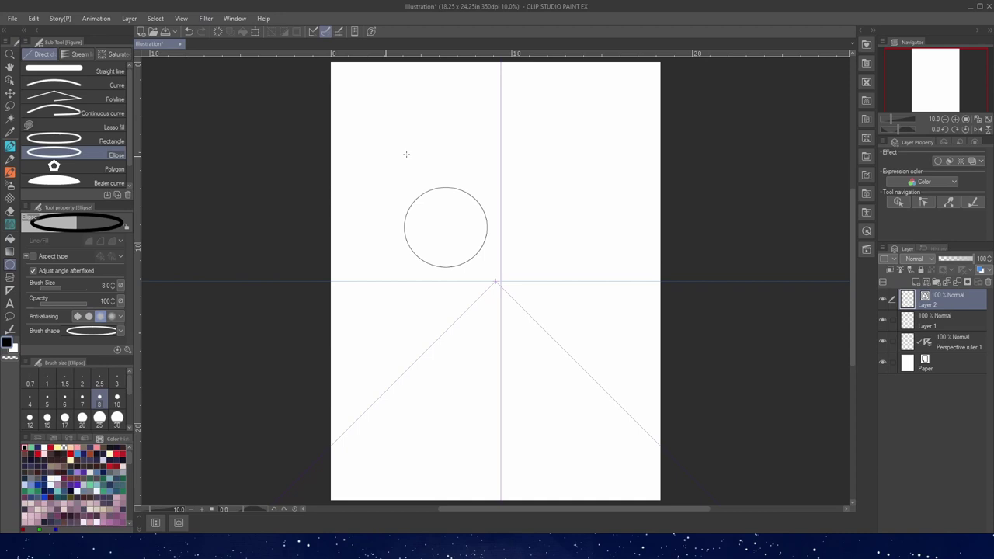
key(ctrl+y)
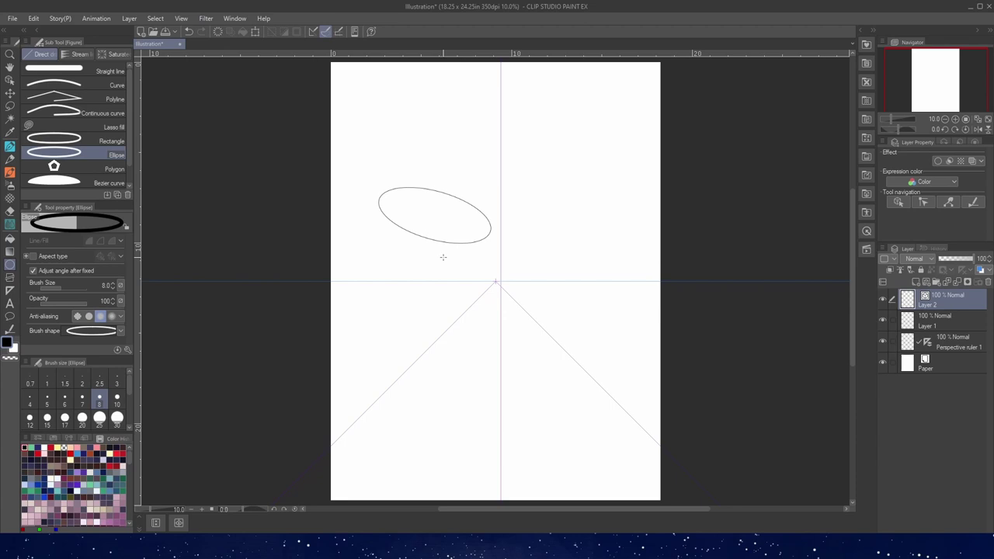
key(ctrl+z)
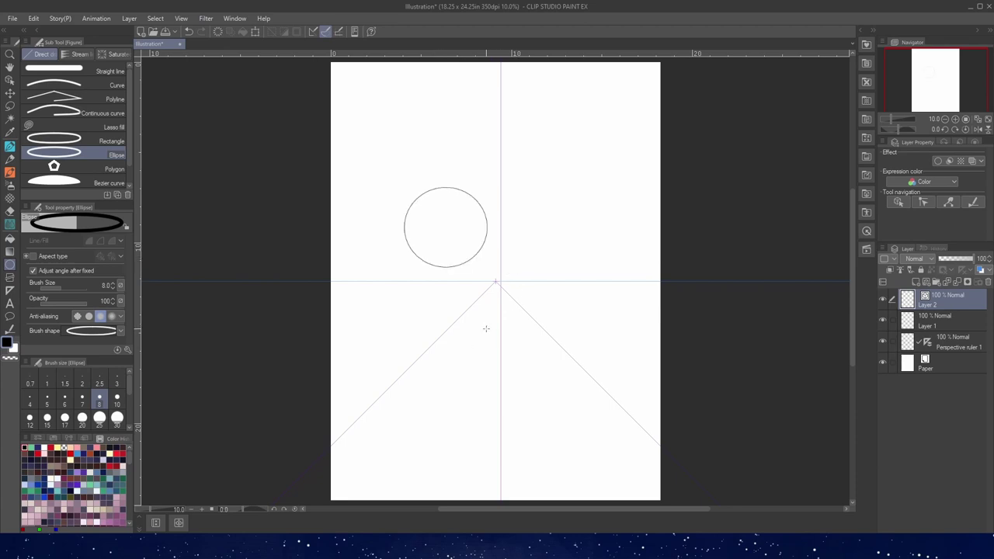
drag(486, 329, 467, 278)
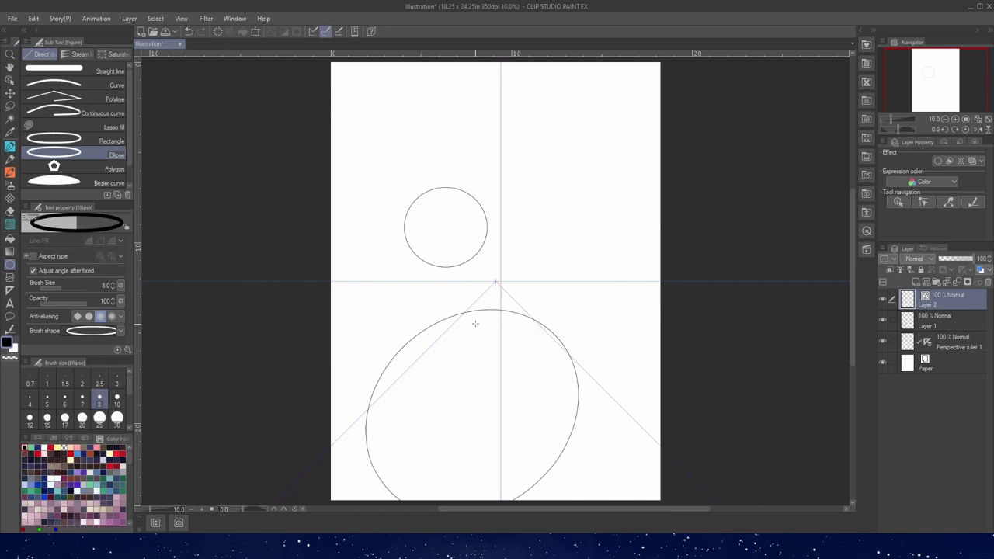
key(ctrl+z)
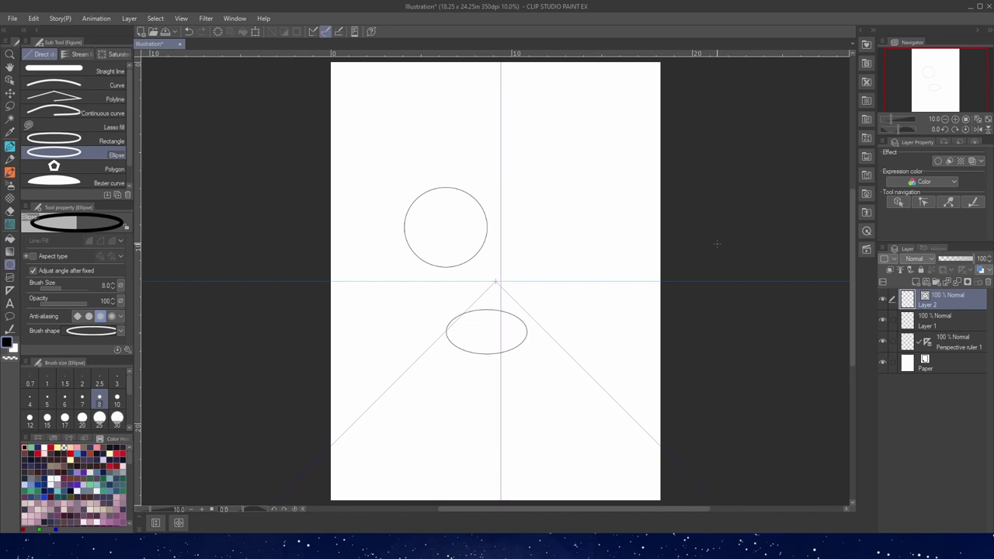
Step: Clear the ellipses and bring up the Polygon sub tool's detailed shape settings
key(ctrl+z)
key(ctrl+z)
click(102, 171)
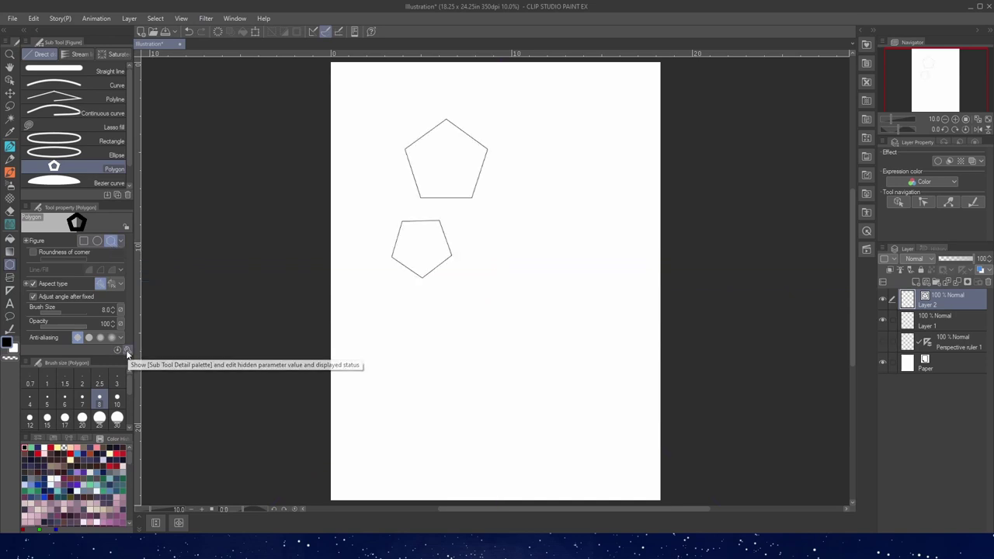
click(126, 349)
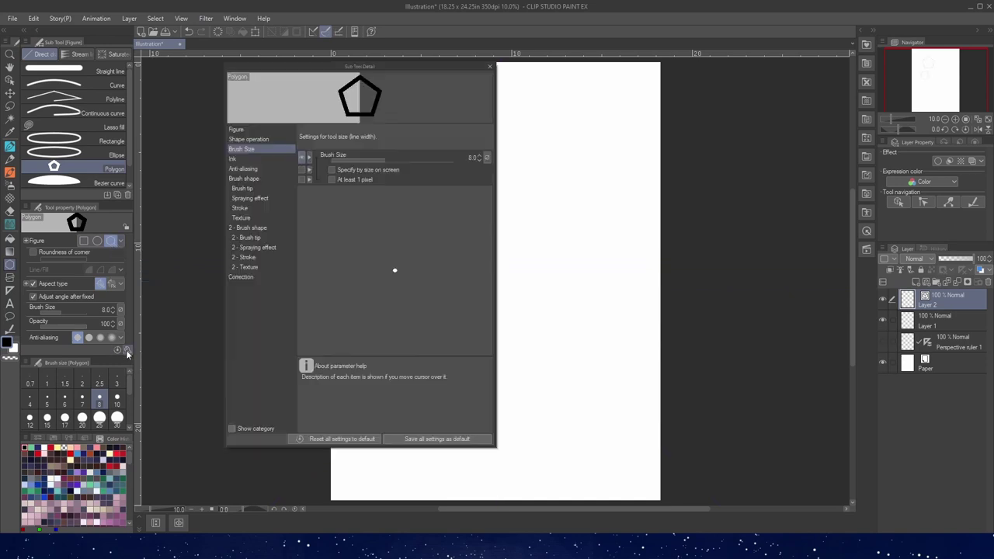
click(254, 129)
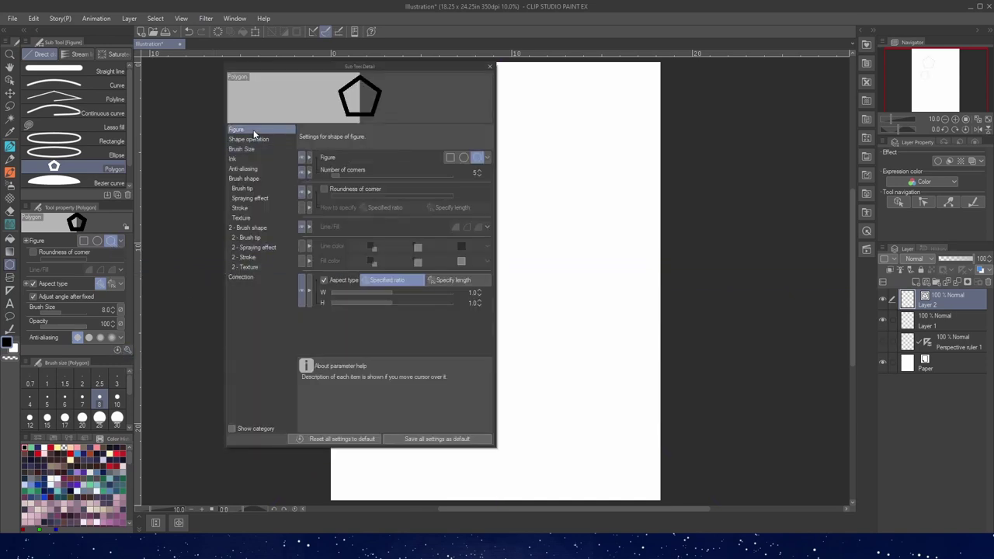
Step: Set the polygon to 3 corners with Roundness of corner enabled, view Shape operation, and close
click(347, 178)
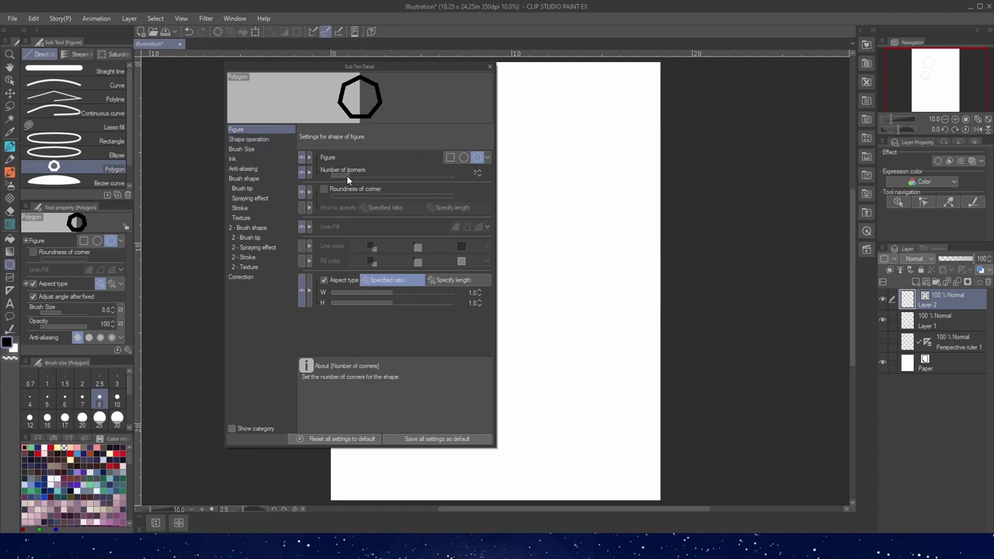
click(360, 174)
click(348, 173)
click(333, 174)
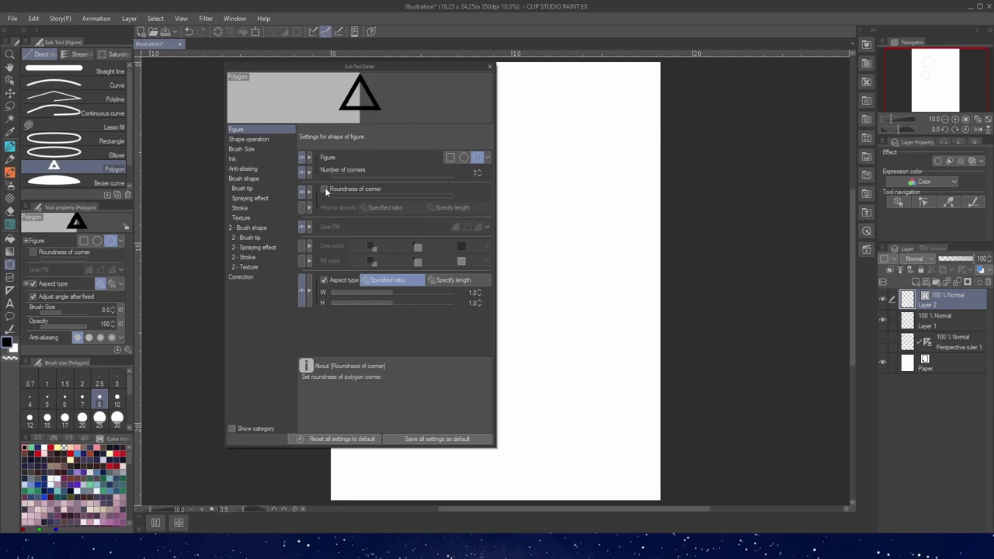
click(325, 190)
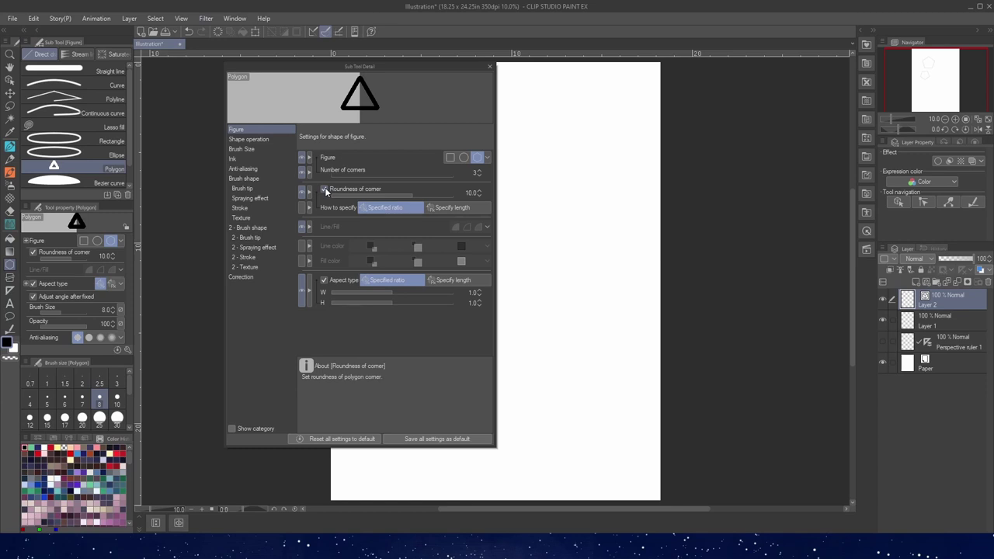
click(267, 138)
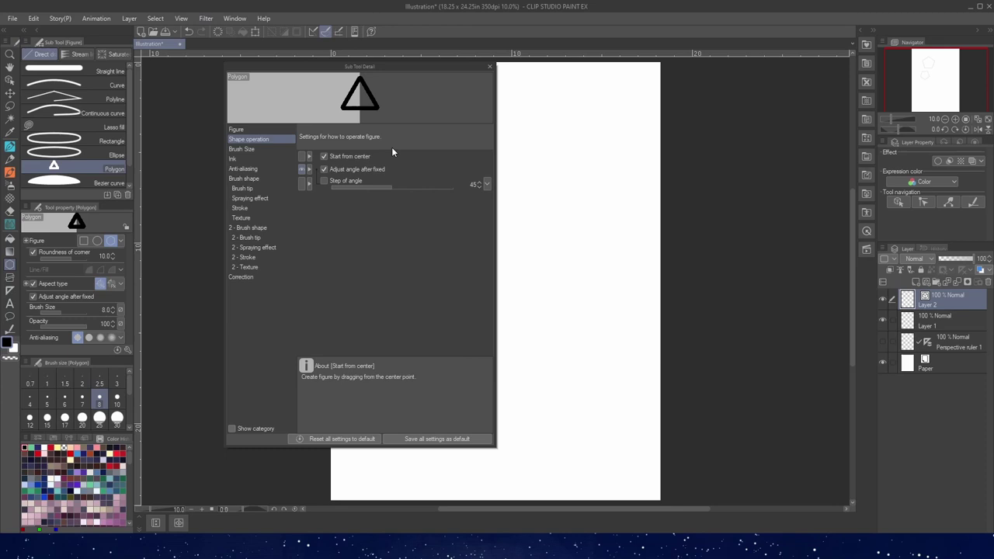
click(489, 66)
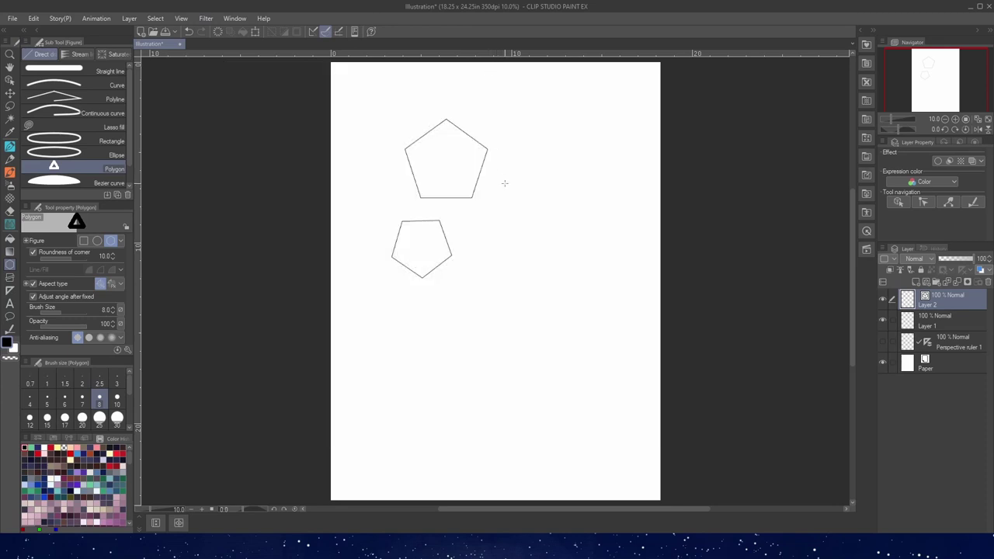
Step: Select the Bezier curve tool and switch its curve mode from straight to Spline
click(117, 183)
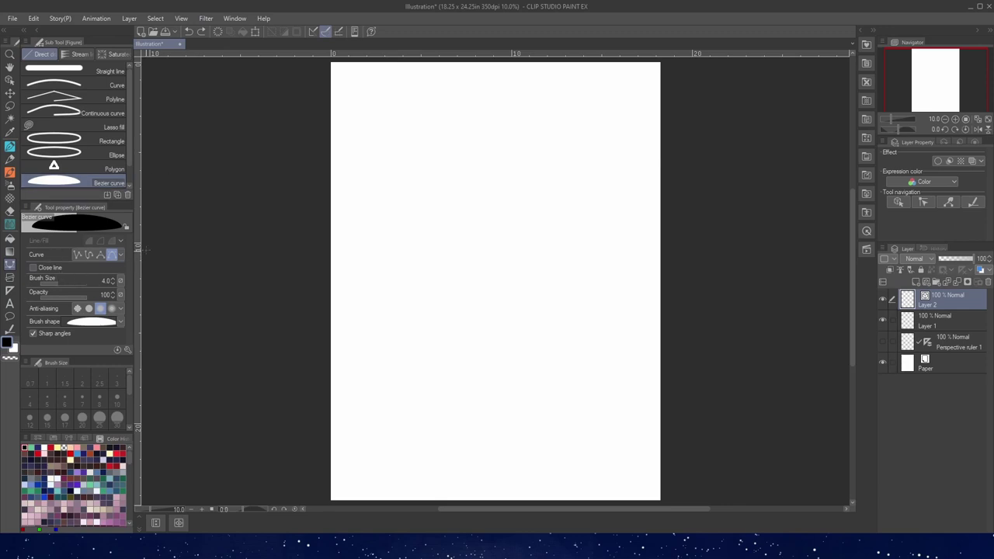
click(77, 255)
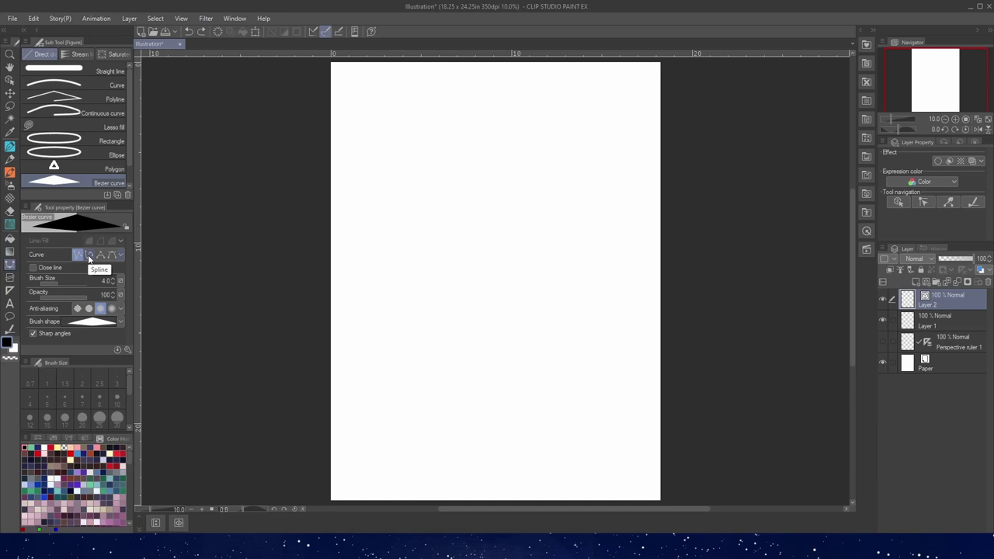
click(88, 256)
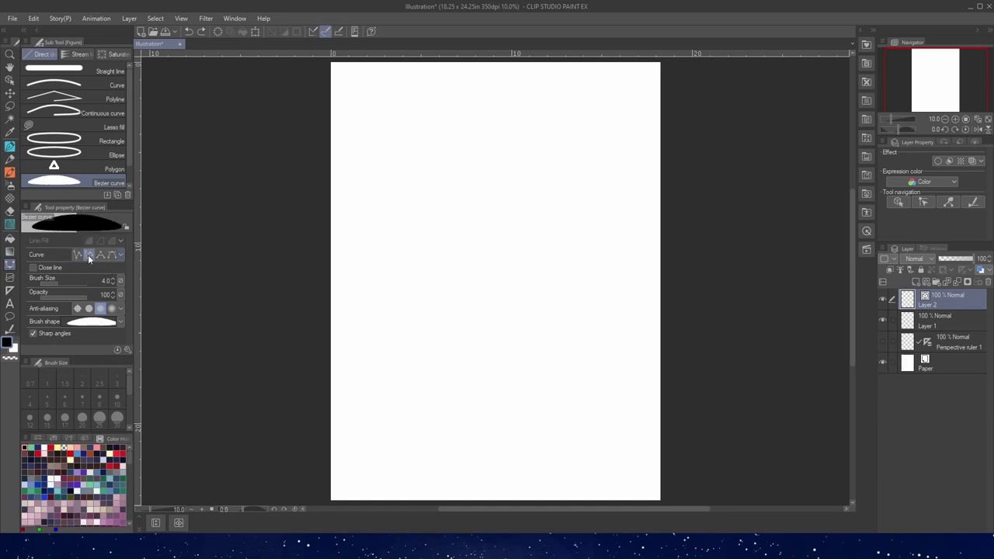
Step: Draw a closed four-point spline loop on the page, then choose the third curve type
click(451, 206)
click(540, 186)
click(553, 245)
click(495, 281)
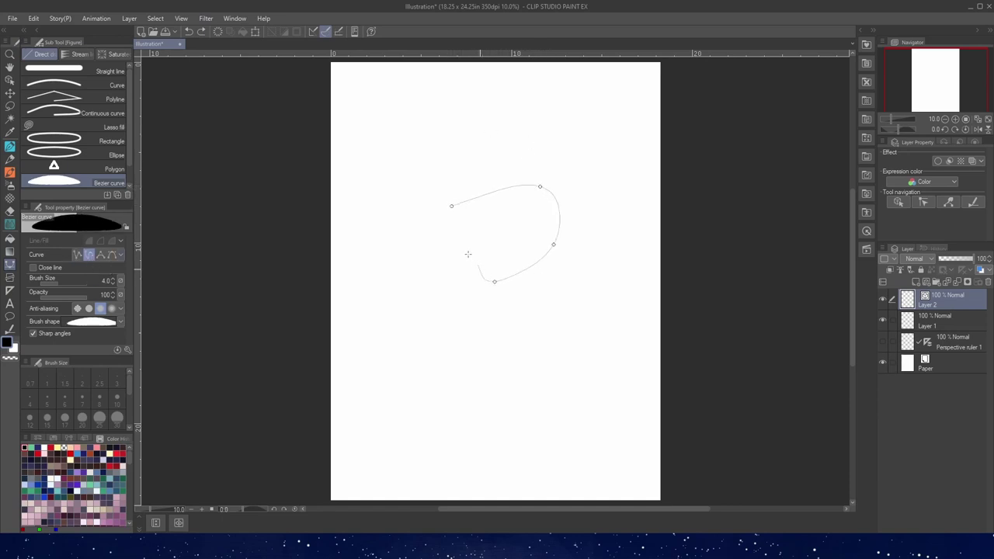
double_click(452, 203)
click(100, 257)
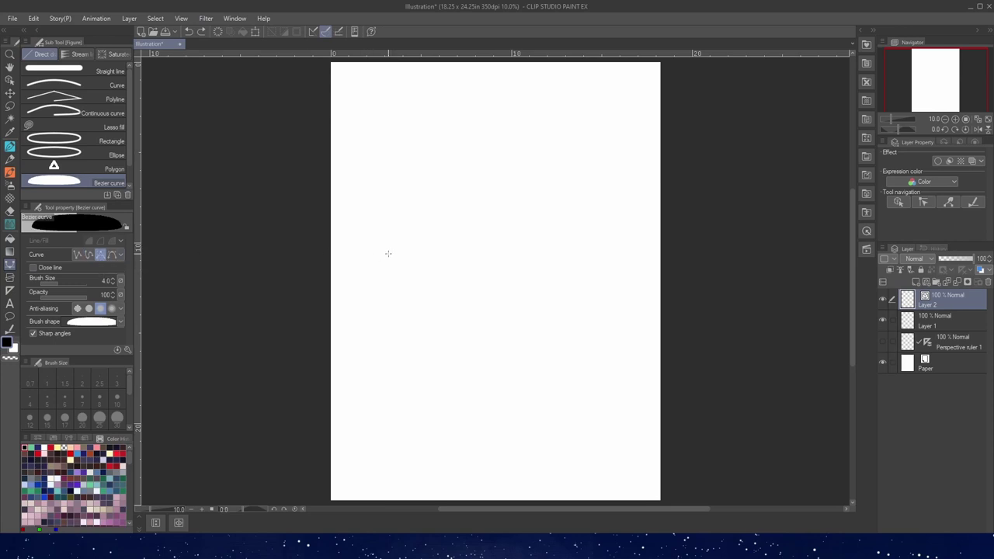
click(382, 191)
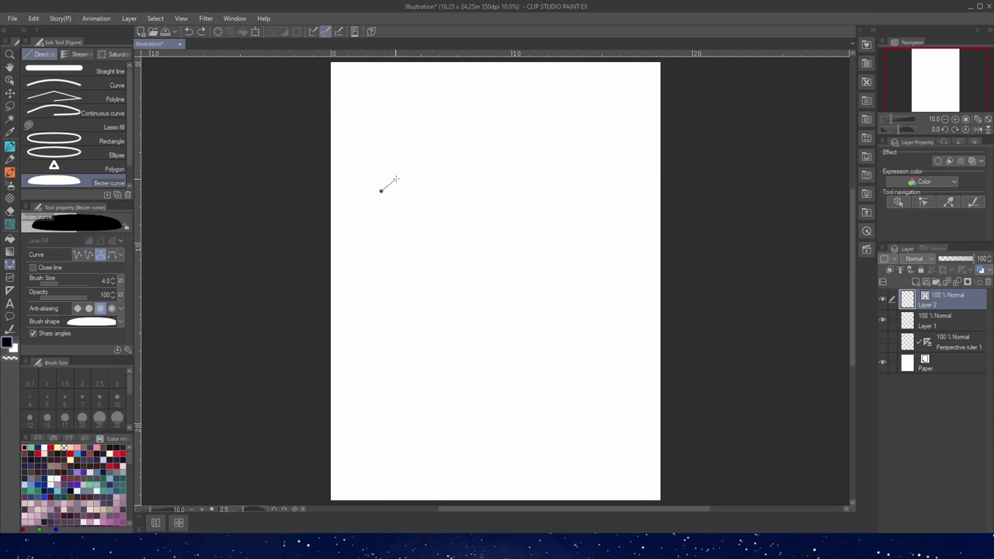
click(513, 152)
click(573, 236)
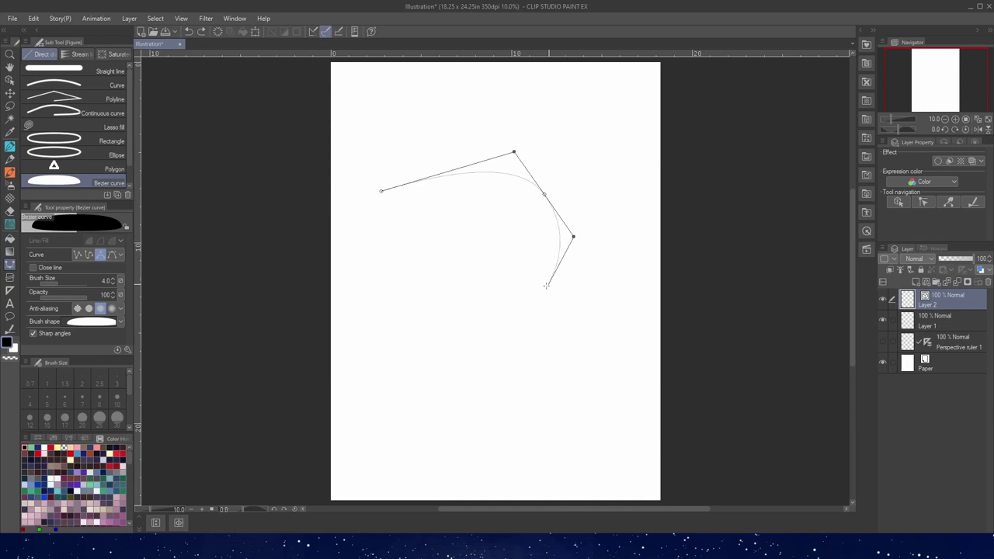
double_click(538, 287)
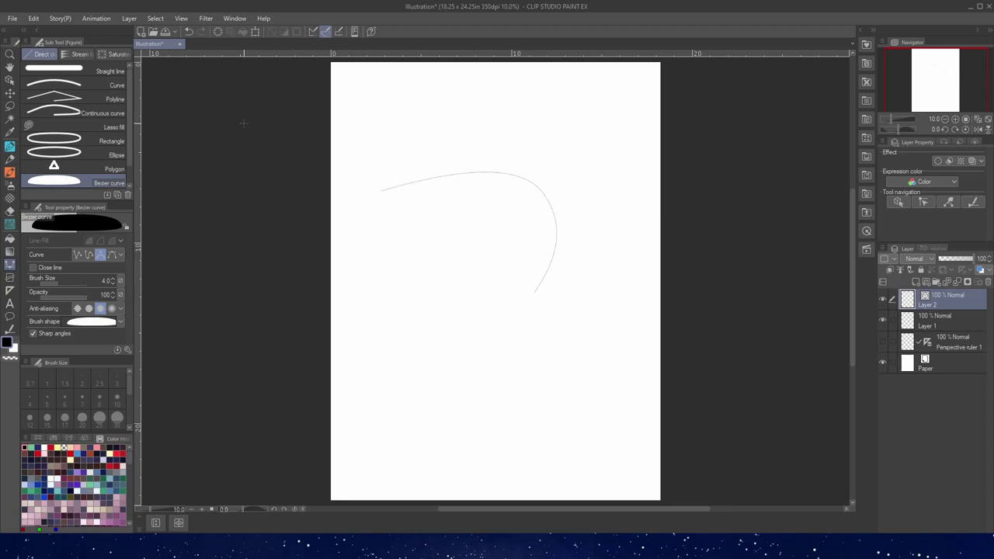
click(10, 80)
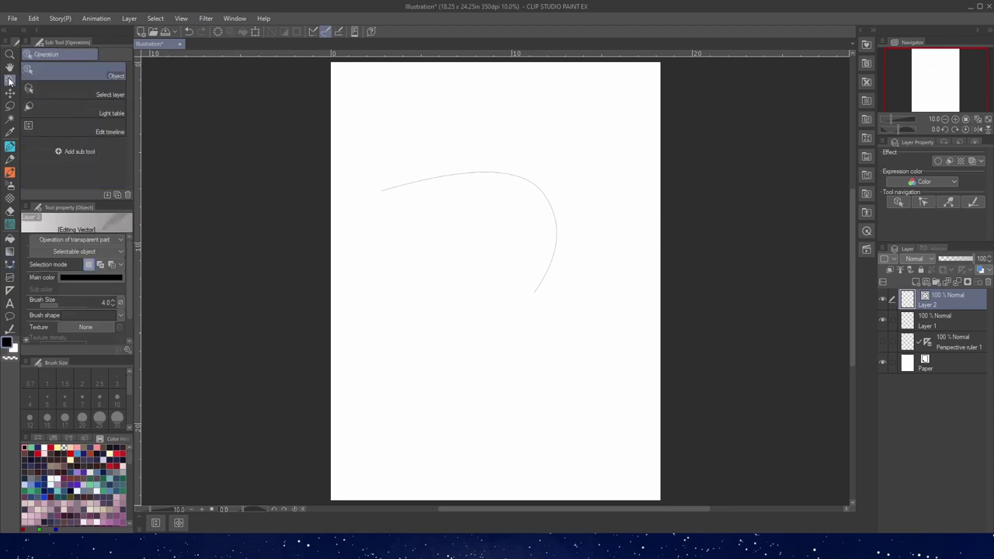
click(433, 181)
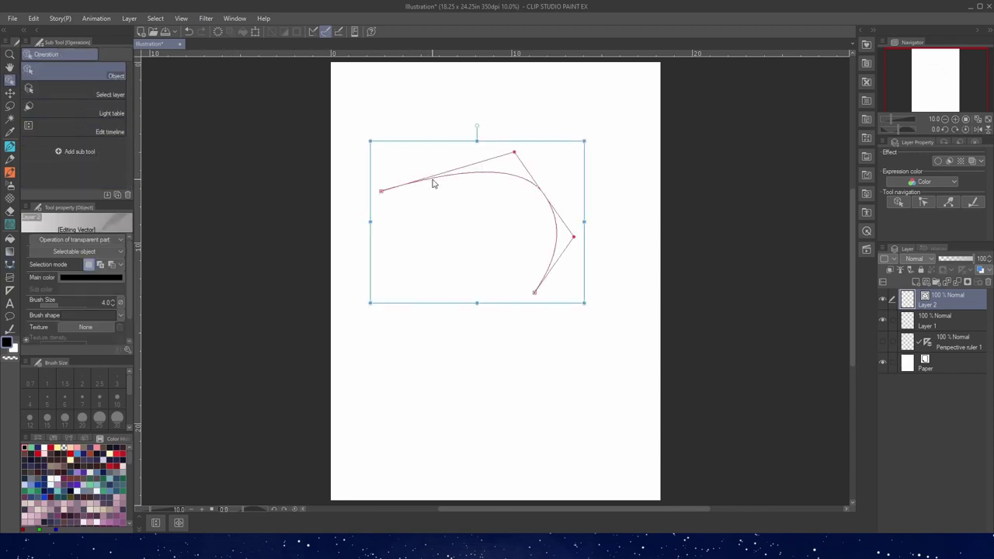
mouse_move(514, 152)
mouse_down()
mouse_move(486, 139)
mouse_move(480, 308)
mouse_up()
drag(574, 236, 523, 116)
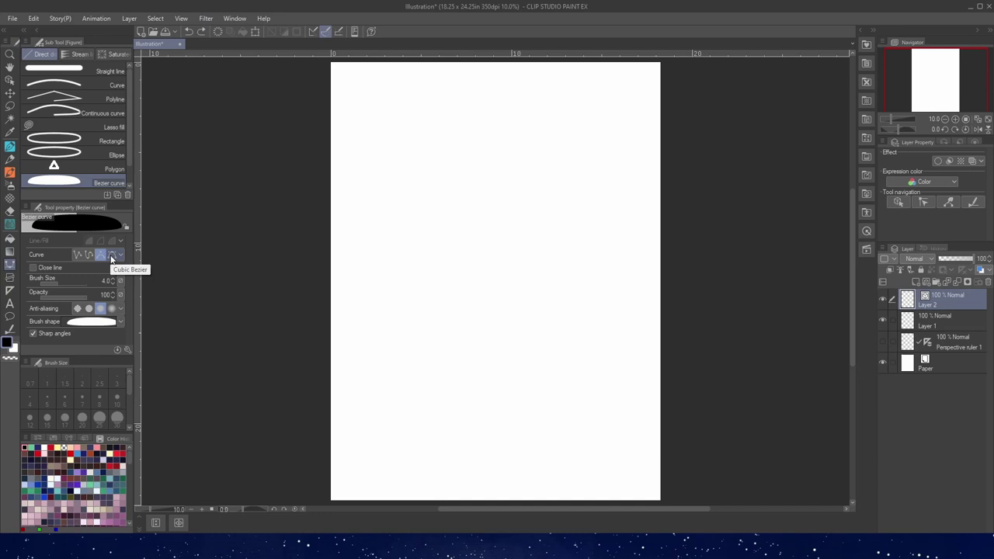
Step: In Cubic Bezier mode, draw a four-anchor hooked curve across the upper page and commit it
click(111, 256)
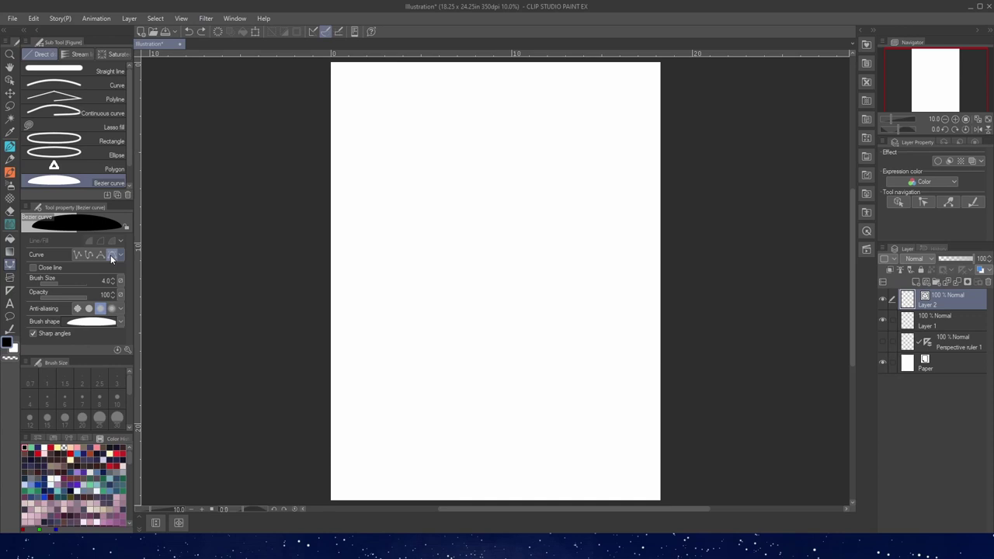
click(416, 173)
mouse_move(519, 181)
mouse_down()
mouse_move(517, 147)
mouse_move(592, 181)
mouse_move(544, 239)
mouse_up()
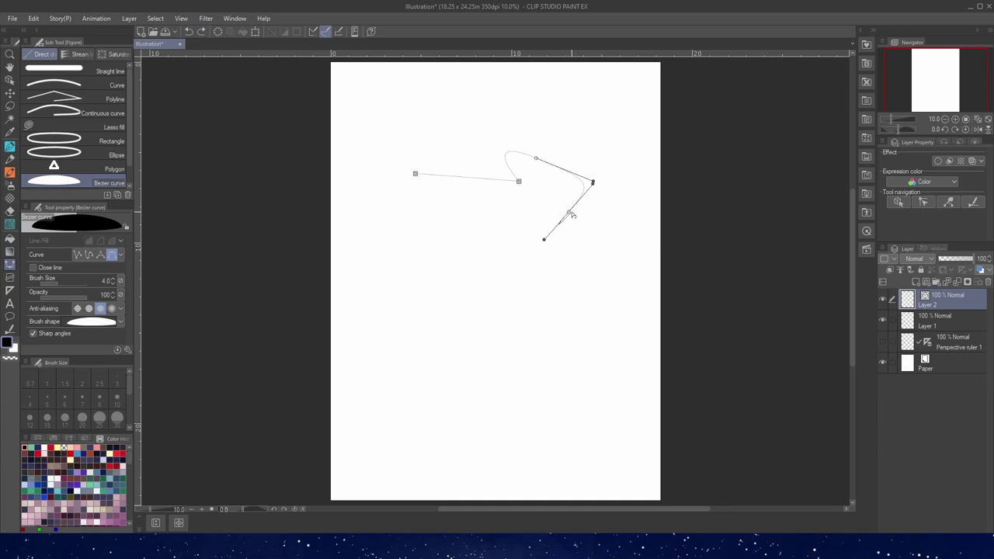
drag(569, 212, 555, 226)
drag(487, 247, 444, 289)
key(Return)
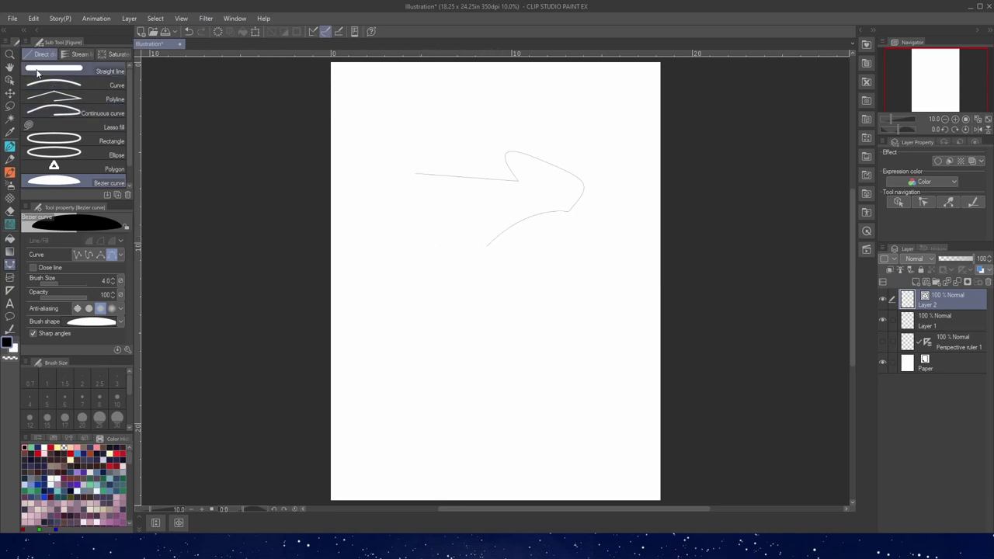
Step: With the Object tool, select the hooked curve and drag its control points to reshape its left section
click(9, 80)
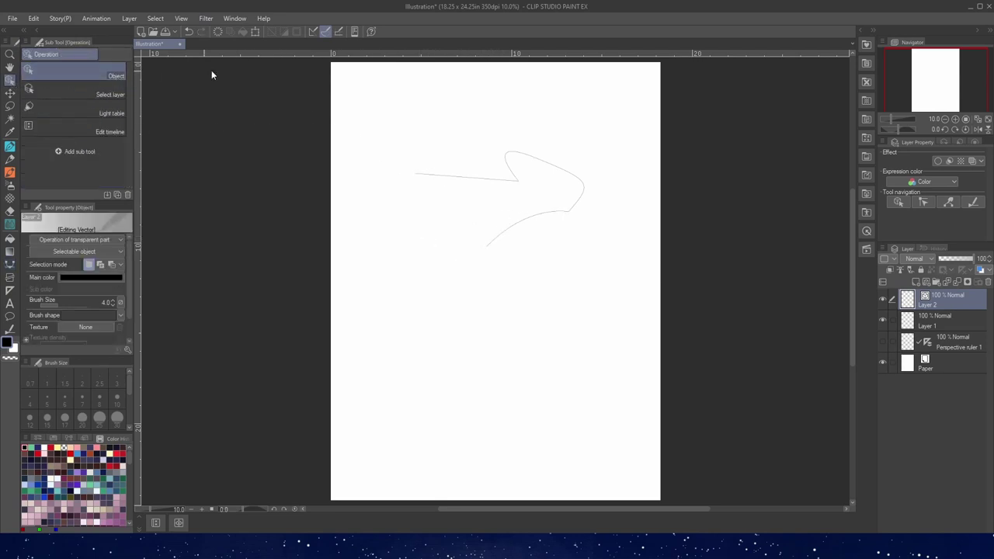
click(473, 177)
drag(480, 137, 528, 141)
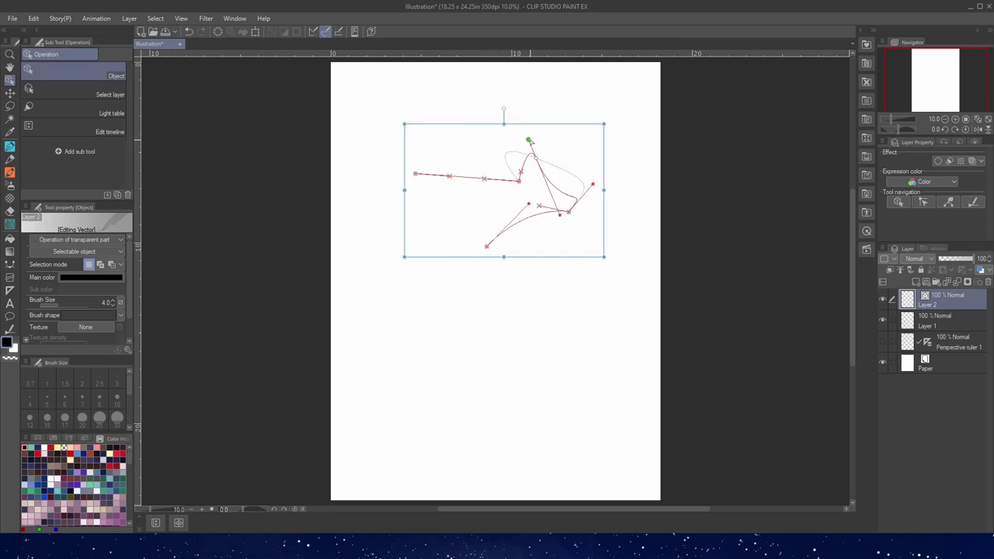
drag(518, 180, 472, 197)
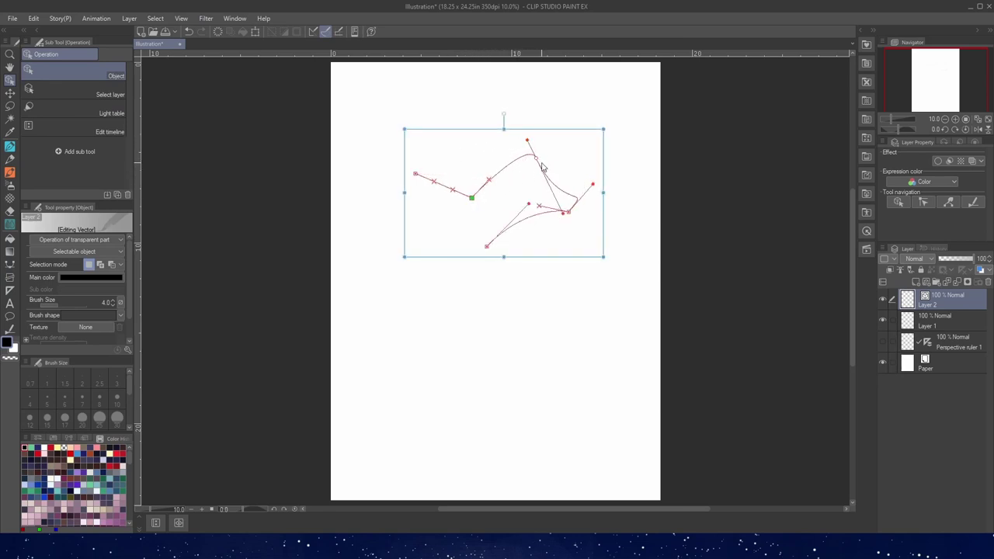
key(u)
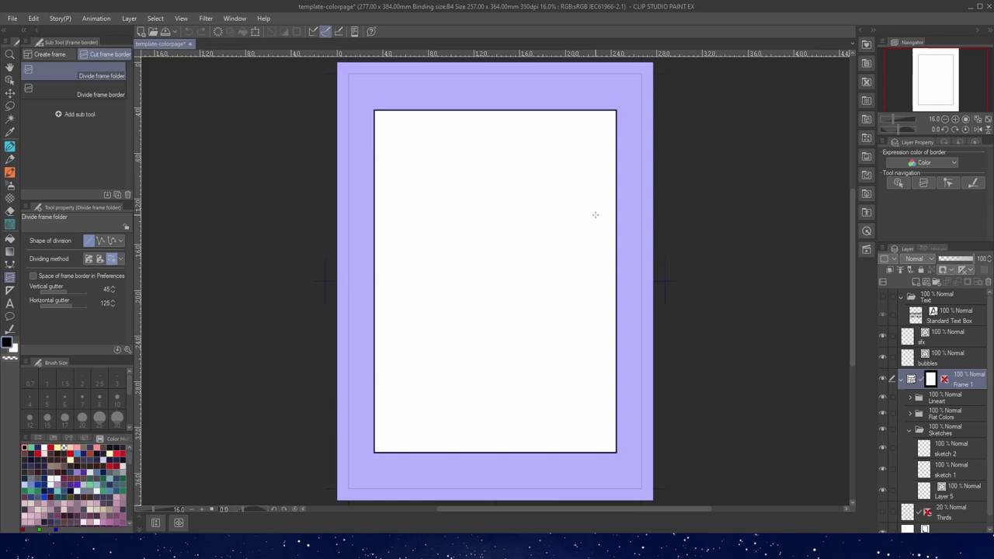
Step: Create a Frame Border Folder, undo it, and select the existing Frame 1 border with Object
key(u)
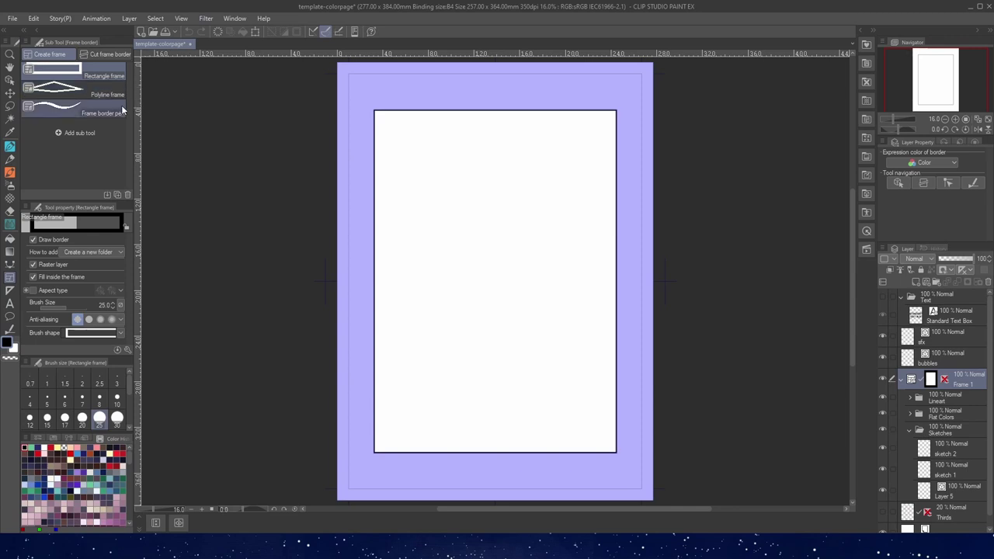
click(129, 18)
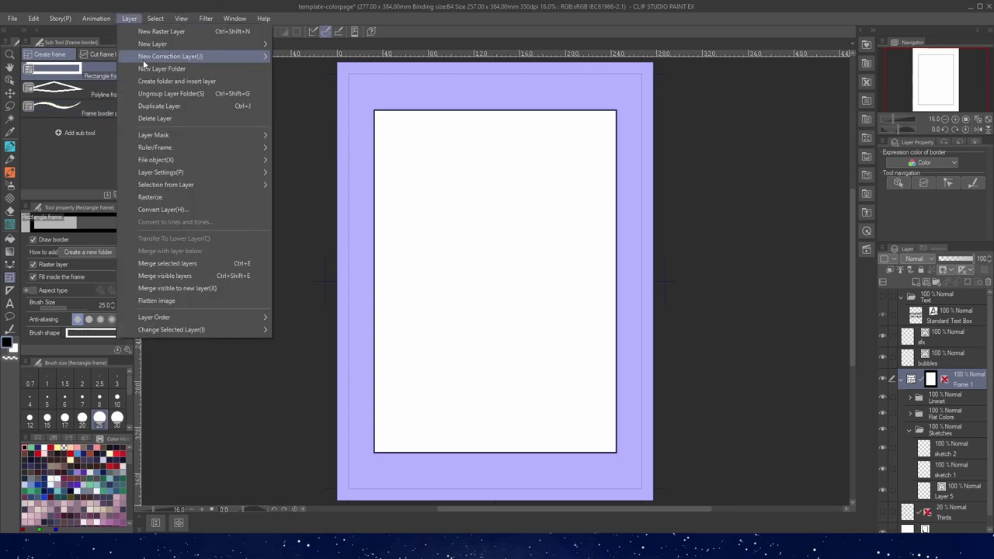
mouse_move(152, 44)
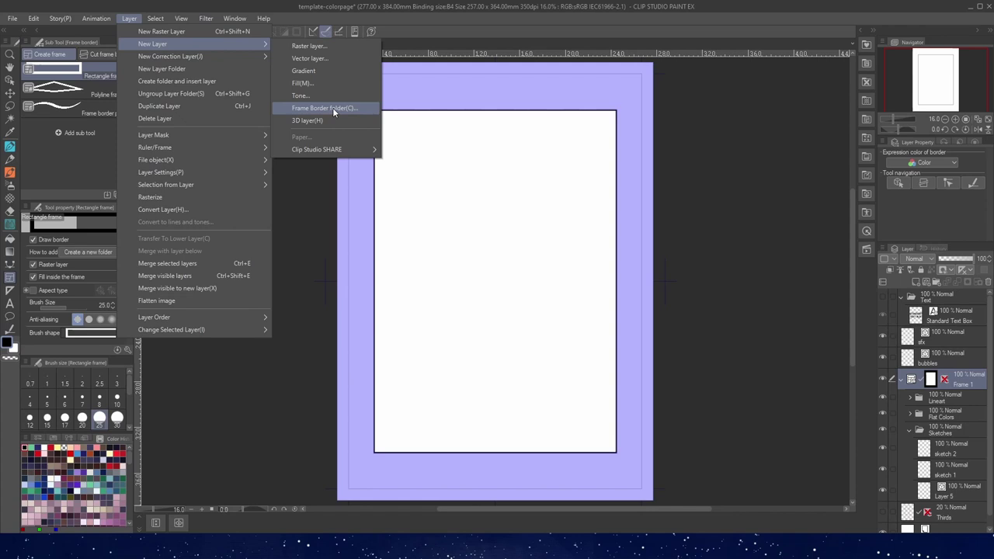
click(332, 107)
click(593, 254)
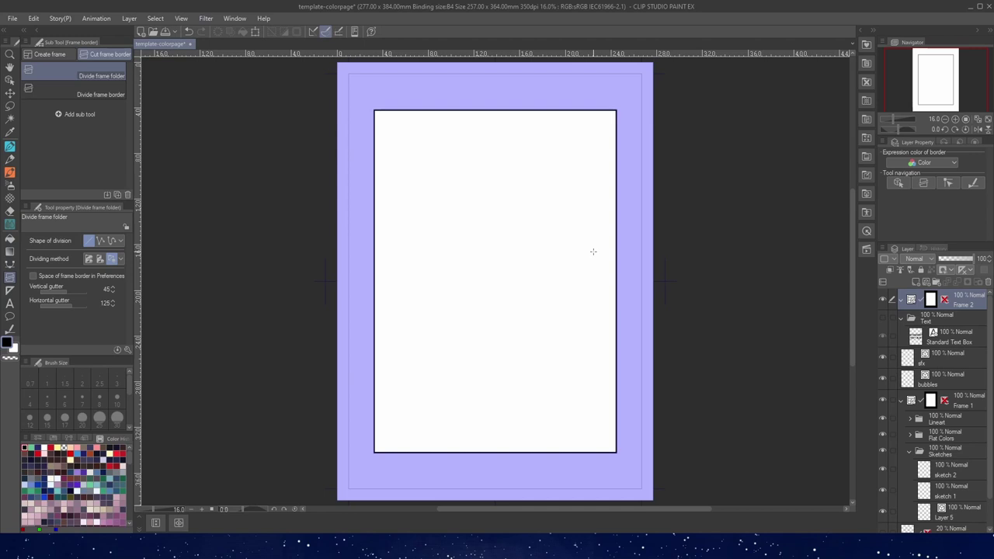
key(ctrl+z)
key(h)
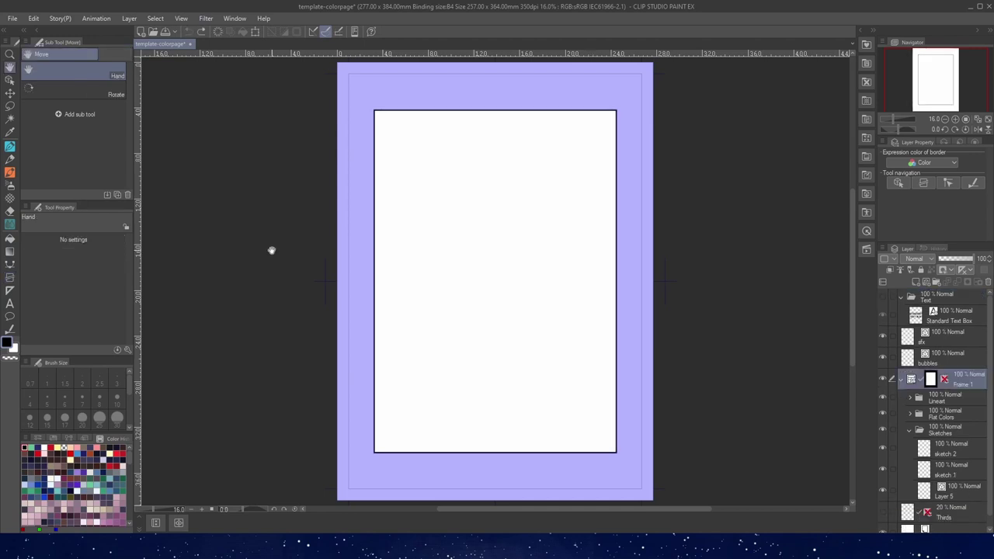
click(10, 82)
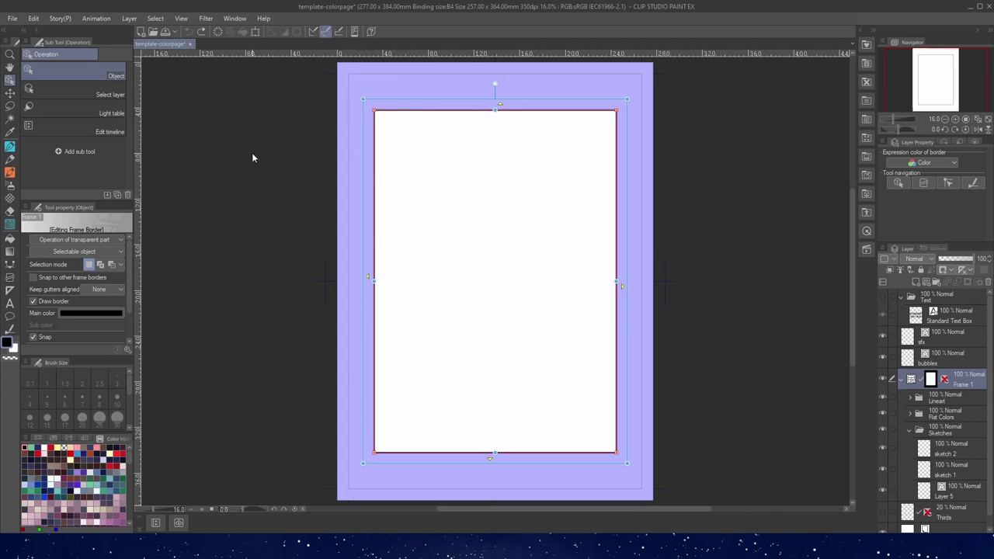
click(10, 291)
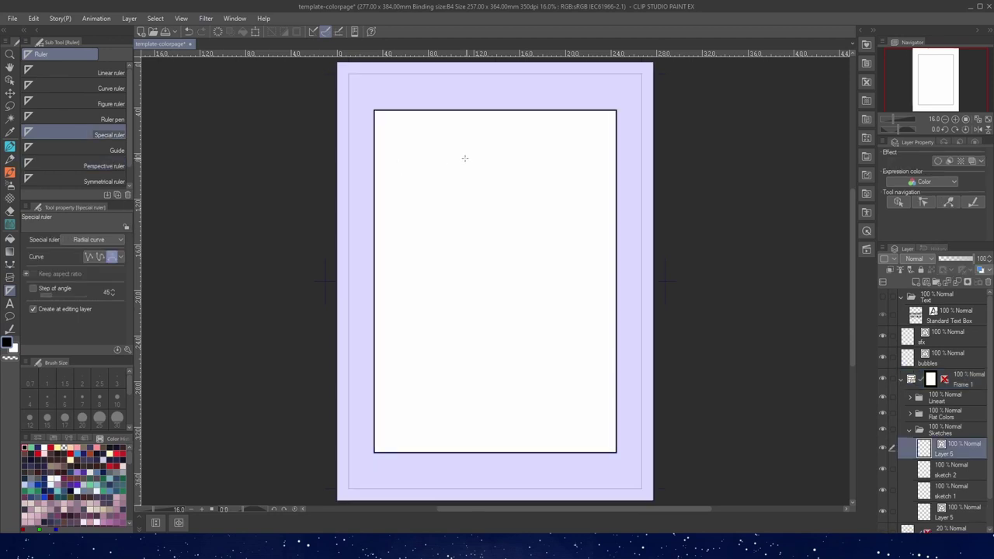
Step: Place a radial curve ruler, ink three fanning pen strokes along it, and move one aside
click(440, 182)
click(502, 204)
double_click(548, 306)
key(p)
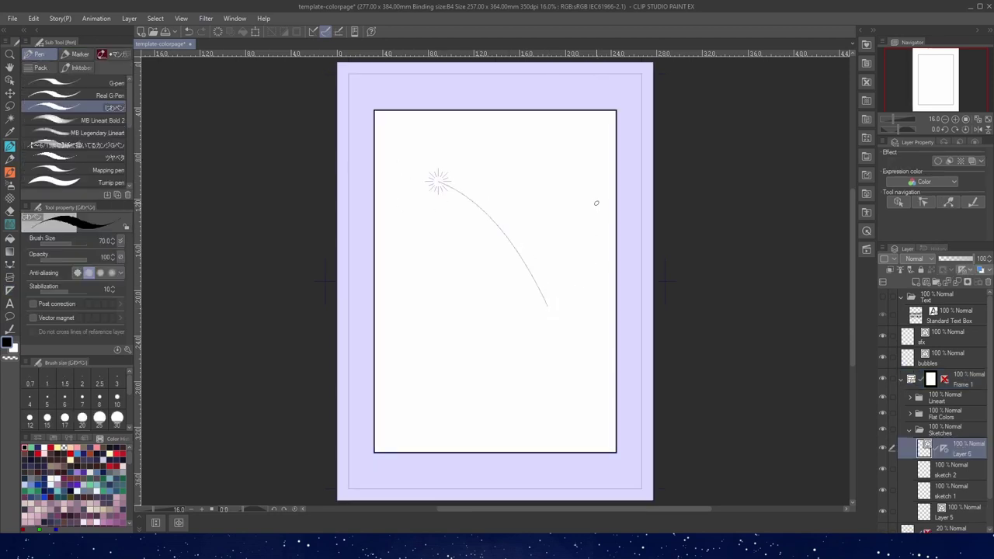
mouse_move(455, 181)
mouse_down()
mouse_move(503, 193)
mouse_move(505, 208)
mouse_up()
mouse_move(454, 190)
mouse_down()
mouse_move(487, 226)
mouse_move(451, 235)
mouse_up()
mouse_move(440, 193)
mouse_down()
mouse_move(439, 228)
mouse_move(425, 220)
mouse_up()
click(10, 79)
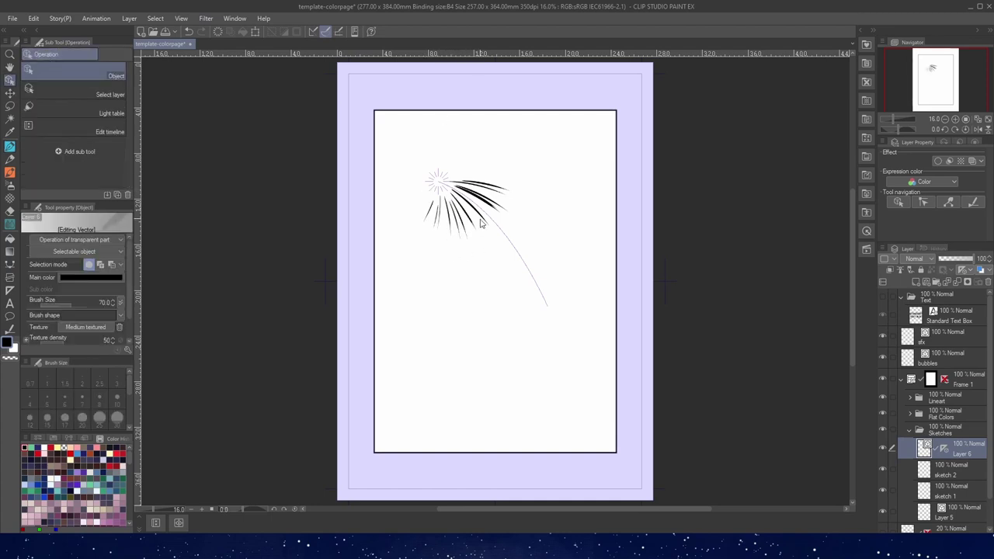
drag(488, 227, 550, 226)
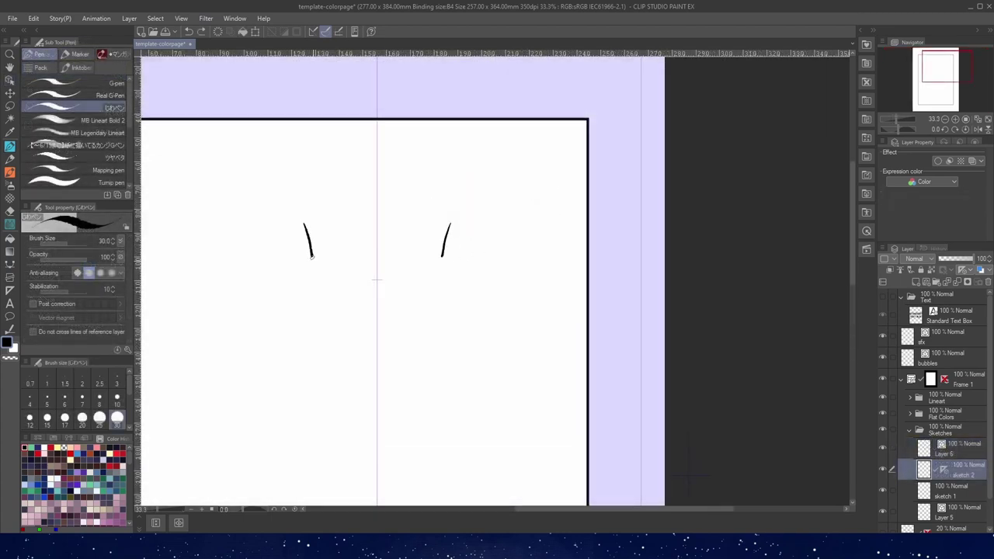
Step: Draw mirrored face outline and eye strokes with the symmetry ruler, undoing the smile
drag(304, 223, 367, 337)
mouse_move(325, 247)
mouse_down()
mouse_move(331, 233)
mouse_move(364, 245)
mouse_move(313, 241)
mouse_move(314, 230)
mouse_up()
mouse_move(354, 304)
mouse_down()
mouse_move(376, 314)
mouse_move(345, 371)
mouse_move(314, 379)
mouse_up()
key(ctrl+z)
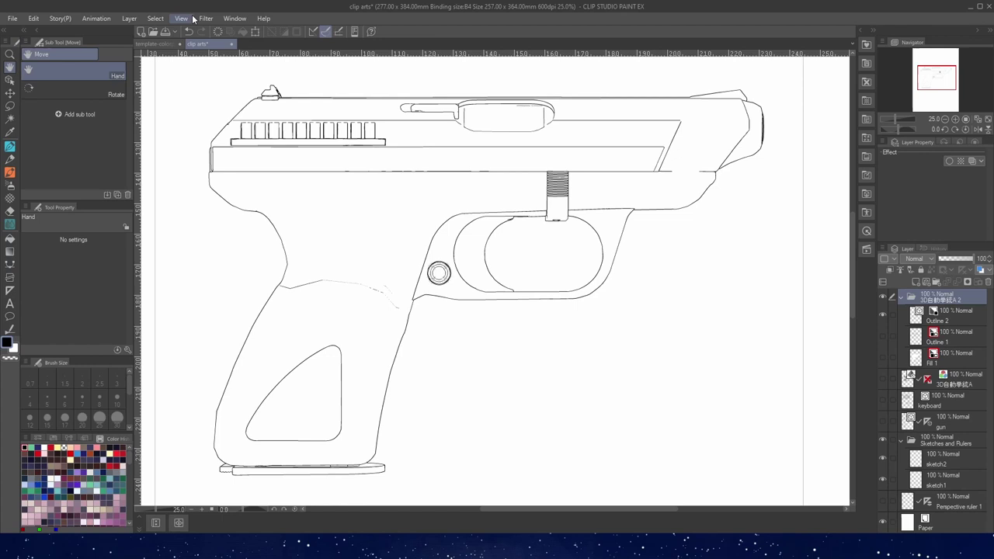
Step: Convert the gun's vector lines into a ruler, then delete the lines and leave the layer empty
click(129, 18)
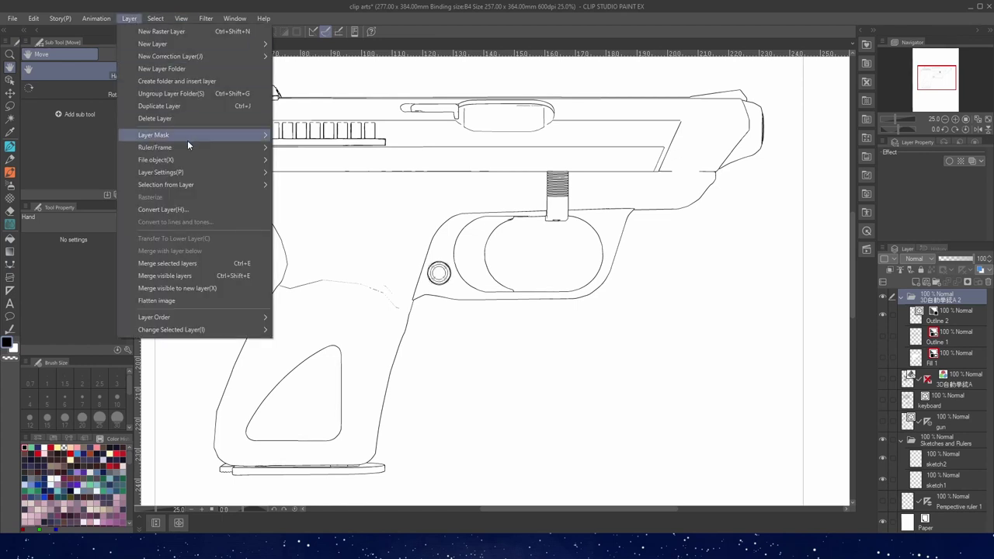
mouse_move(155, 147)
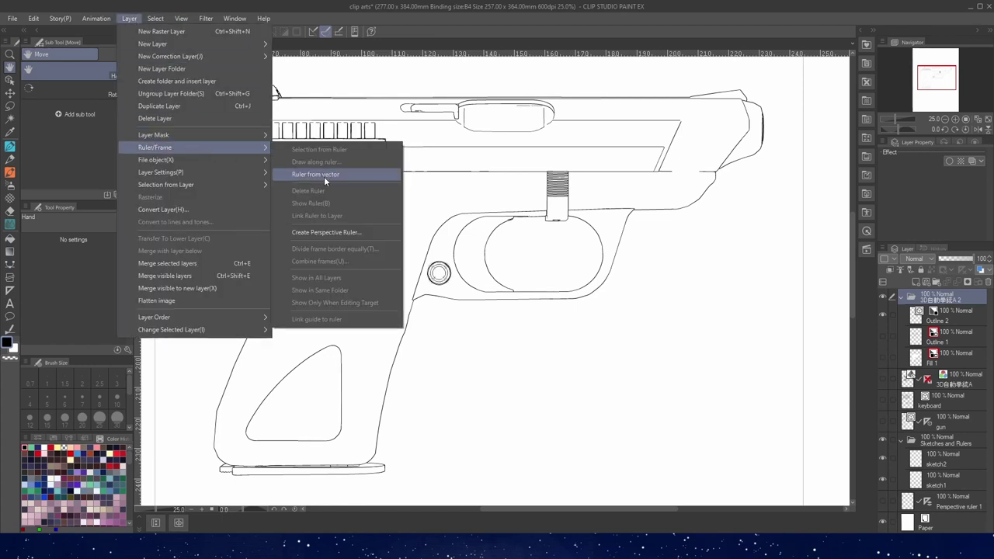
click(324, 176)
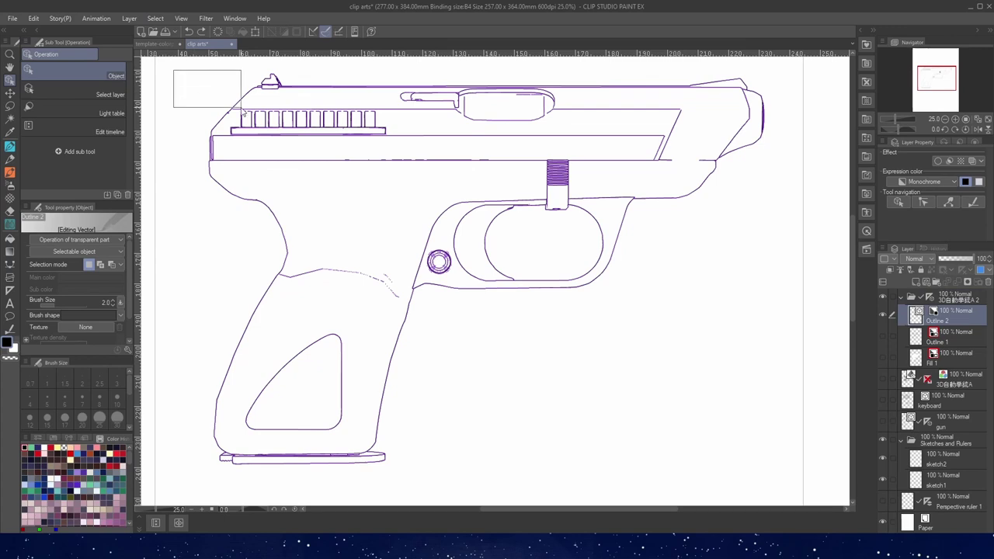
scroll(723, 433, down, 1)
scroll(826, 509, up, 1)
click(816, 428)
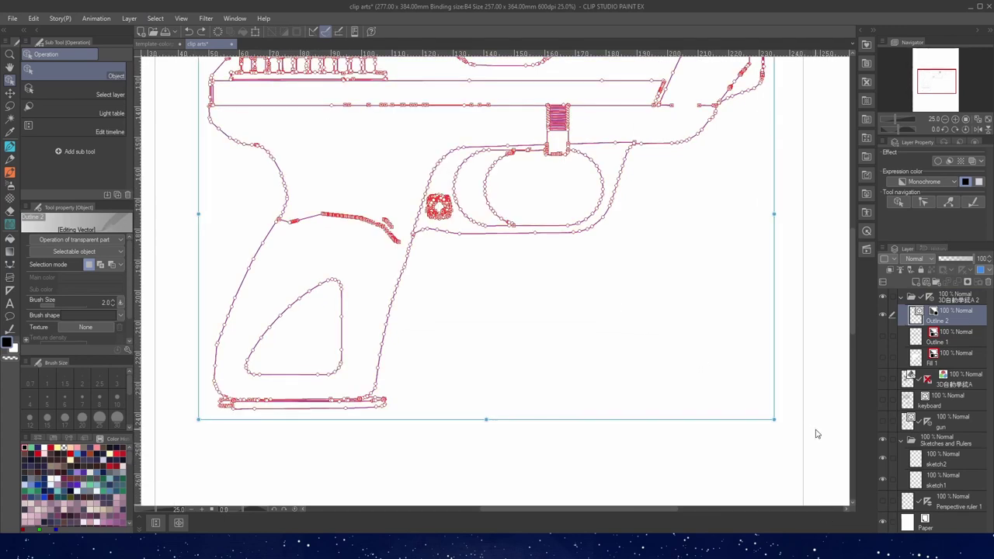
drag(853, 313, 854, 302)
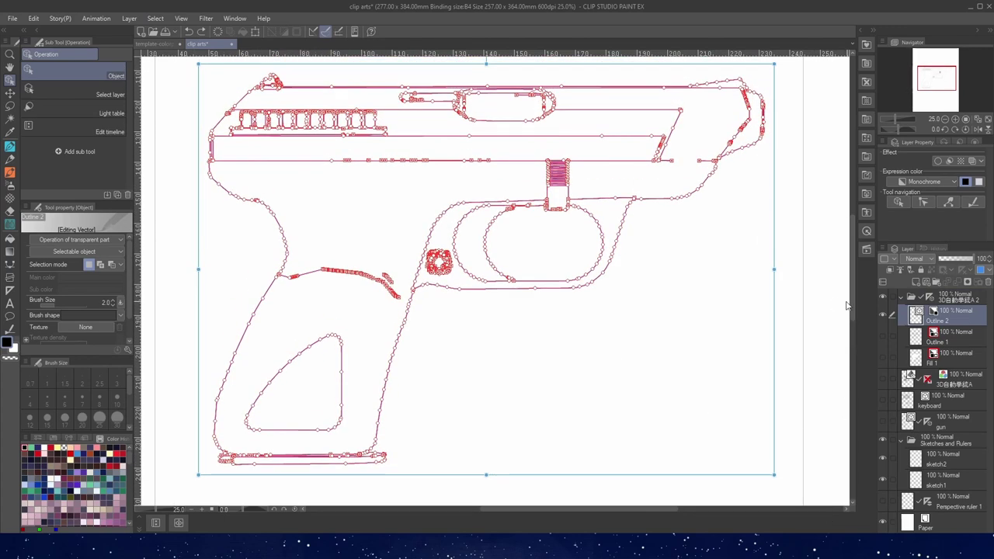
key(Delete)
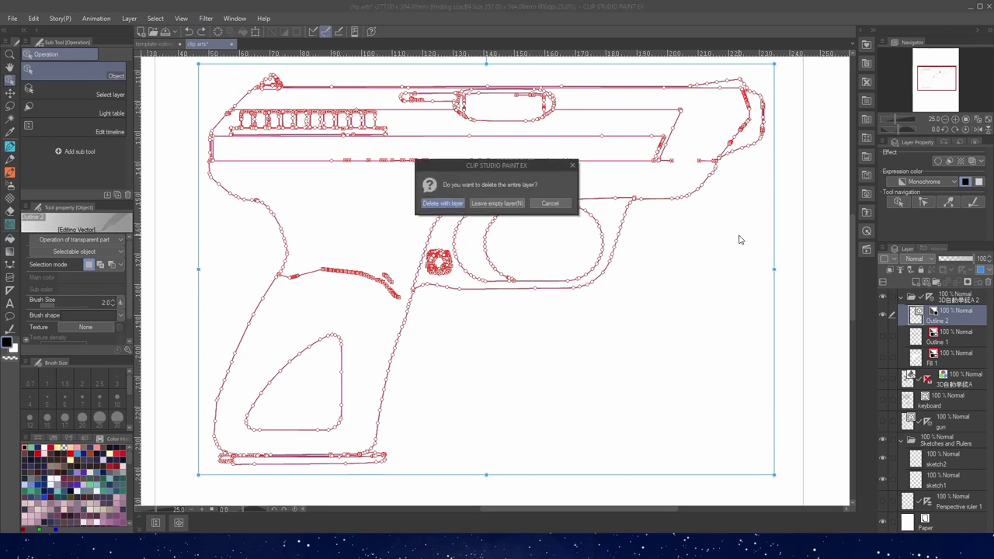
click(488, 205)
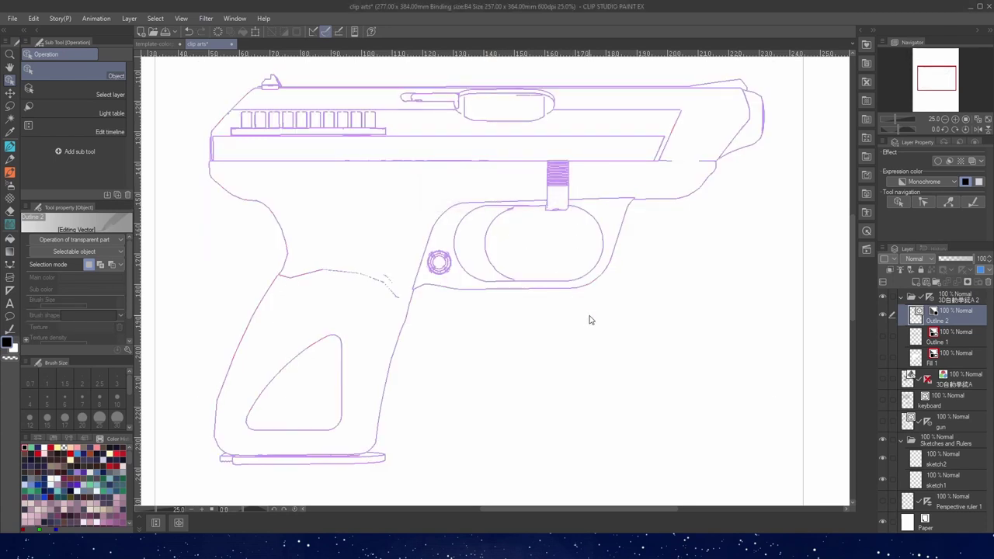
Step: With ruler snap on, ink the gun's slide, top and rear outlines with the Pen
key(p)
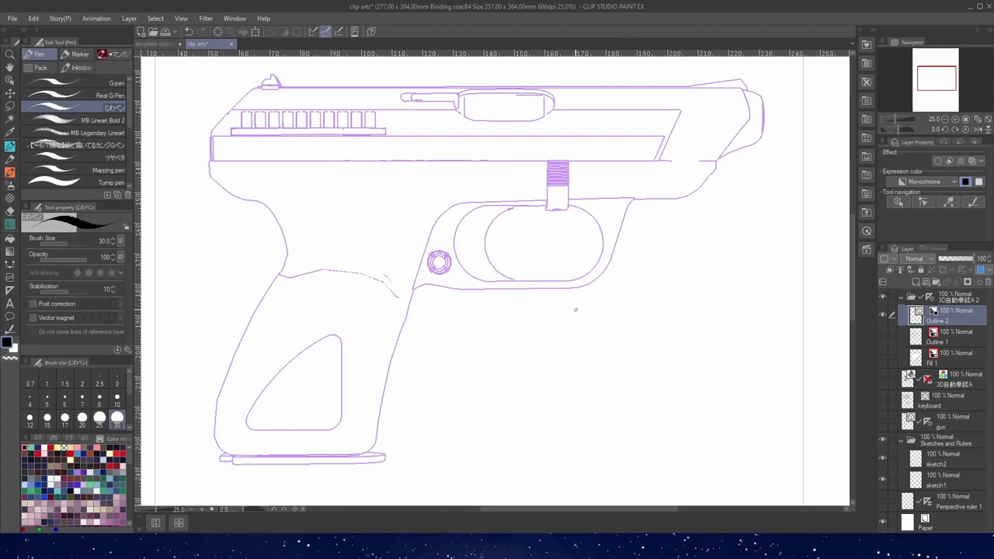
click(325, 32)
mouse_move(306, 86)
mouse_down()
mouse_move(575, 86)
mouse_move(658, 160)
mouse_move(396, 136)
mouse_move(565, 160)
mouse_up()
drag(447, 209, 548, 200)
drag(664, 137, 655, 161)
drag(574, 161, 672, 160)
drag(646, 199, 715, 163)
mouse_move(568, 86)
mouse_down()
mouse_move(721, 86)
mouse_move(752, 146)
mouse_up()
drag(747, 92, 714, 161)
Step: Ink the trigger guard, grip, grip cutout and base plate along the ruler
drag(630, 200, 536, 288)
mouse_move(228, 161)
mouse_down()
mouse_move(411, 161)
mouse_move(258, 200)
mouse_up()
mouse_move(261, 203)
mouse_down()
mouse_move(245, 329)
mouse_move(253, 455)
mouse_up()
drag(376, 452, 449, 207)
drag(424, 286, 550, 289)
mouse_move(508, 204)
mouse_down()
mouse_move(589, 211)
mouse_move(603, 257)
mouse_up()
drag(530, 205, 514, 280)
drag(284, 277, 324, 268)
drag(330, 335, 248, 425)
drag(377, 431, 256, 455)
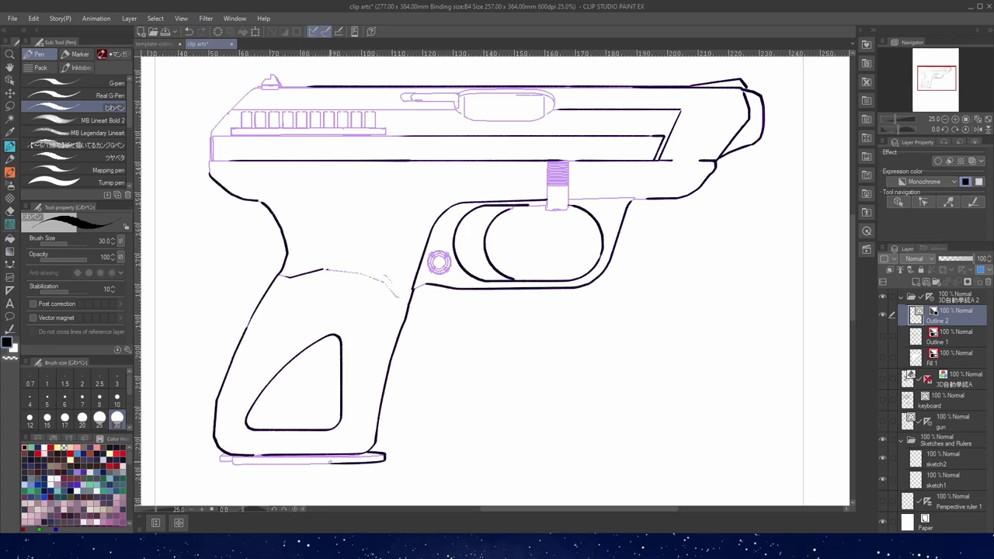
mouse_move(385, 457)
mouse_down()
mouse_move(231, 463)
mouse_move(256, 456)
mouse_up()
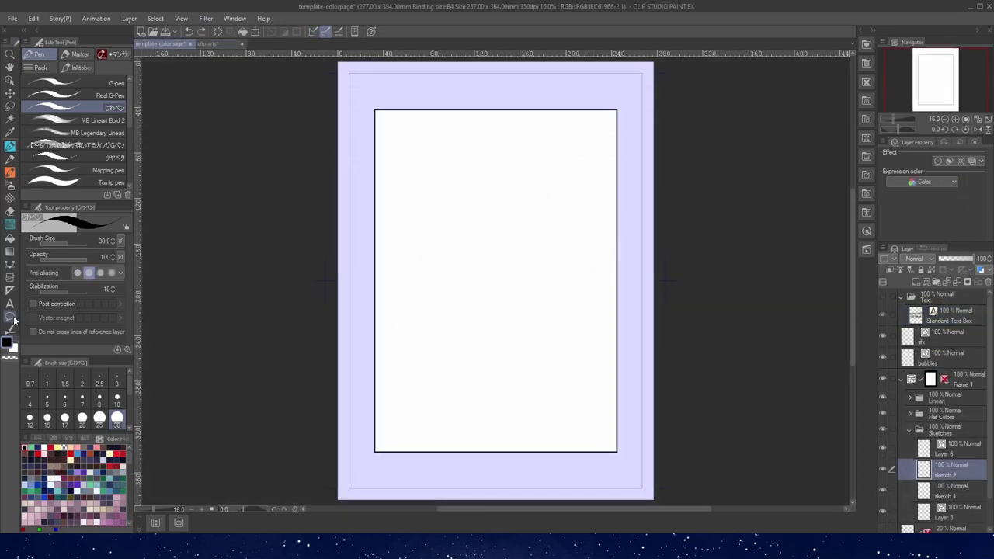
Step: Draw an ellipse balloon in the top panel and pull a pointed tail from it
click(11, 317)
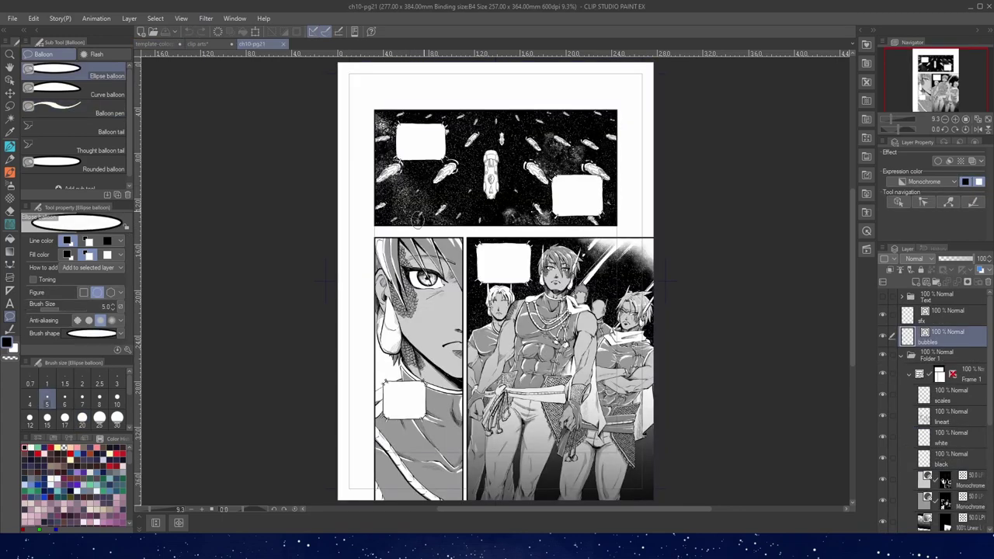
drag(412, 227, 497, 162)
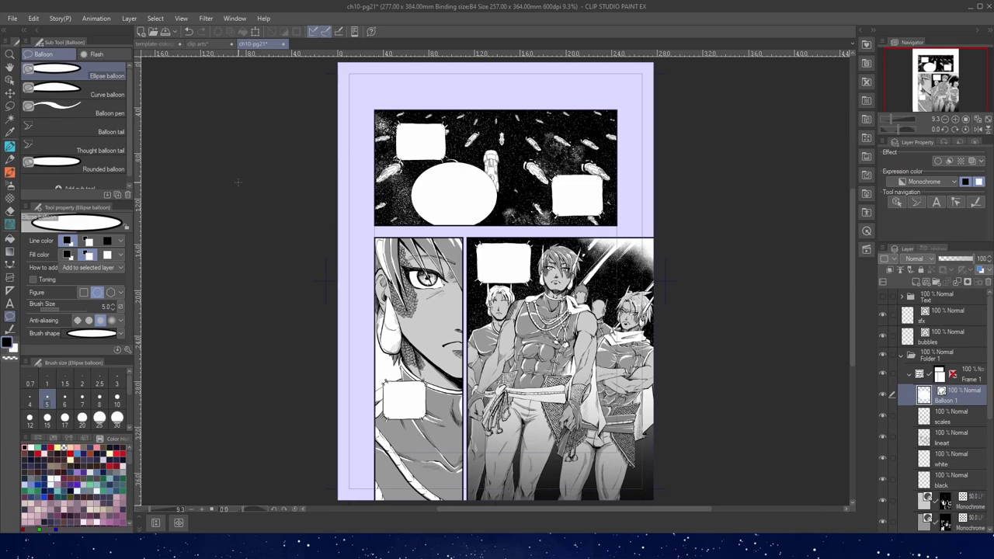
scroll(514, 131, up, 4)
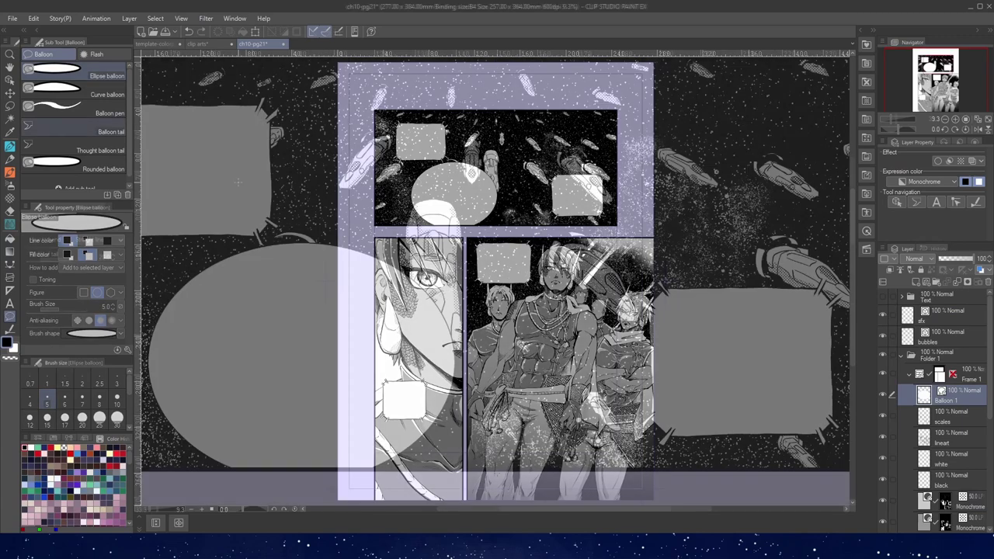
click(73, 132)
mouse_move(385, 270)
mouse_down()
mouse_move(454, 201)
mouse_move(388, 177)
mouse_up()
Step: Try wide thought-balloon tail chains from the balloon, then undo them
click(100, 150)
click(84, 259)
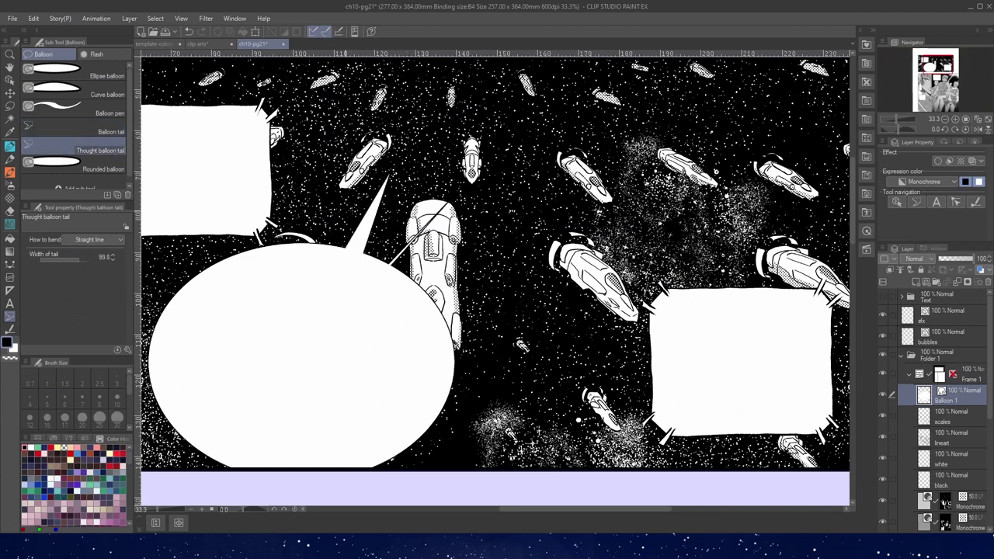
drag(315, 236, 343, 149)
drag(419, 297, 495, 281)
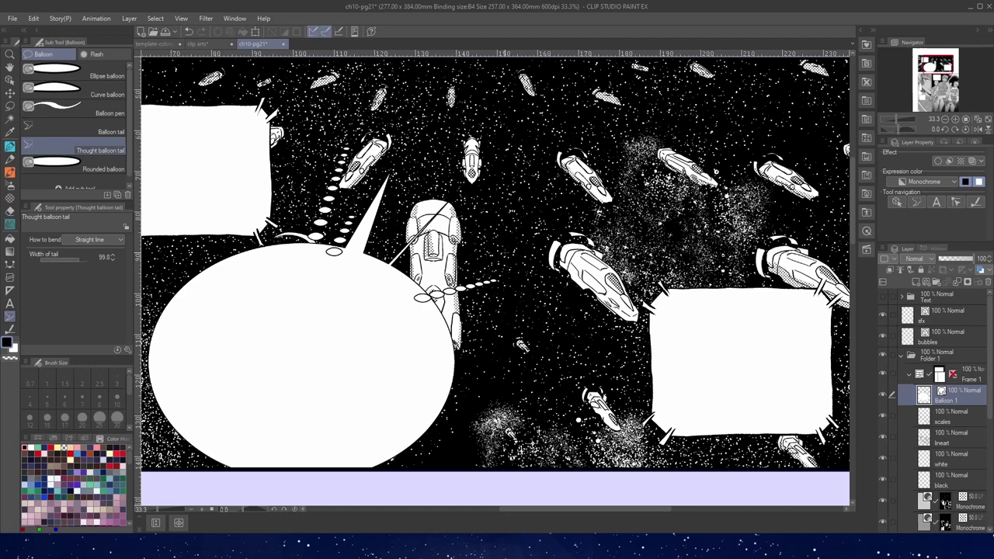
key(ctrl+z)
key(ctrl+z)
key(ctrl+z)
Step: Add curved and freehand lobes around the balloon with Curve balloon and Balloon pen
click(99, 94)
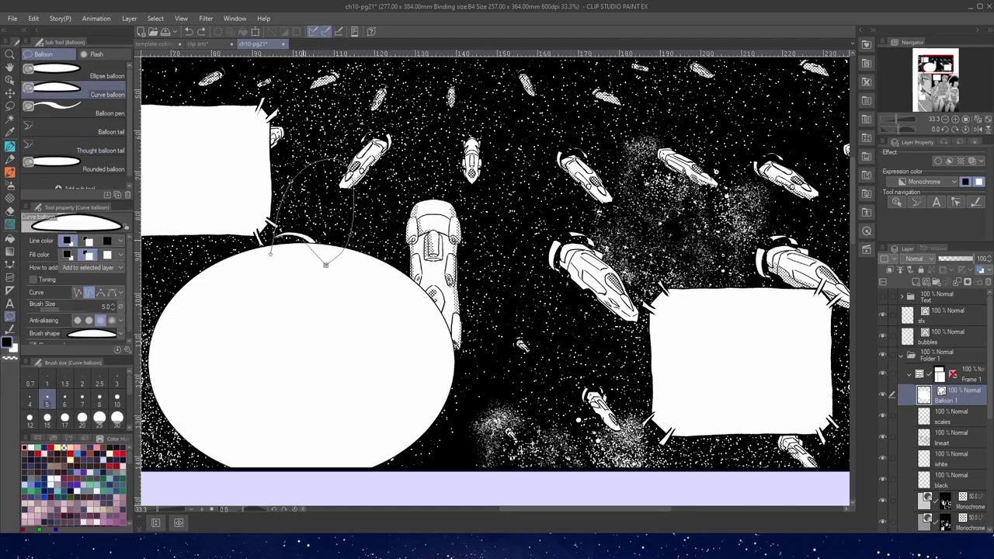
drag(272, 247, 270, 250)
click(101, 113)
mouse_move(379, 266)
mouse_down()
mouse_move(456, 342)
mouse_move(454, 370)
mouse_move(470, 341)
mouse_up()
drag(567, 162, 570, 163)
drag(474, 147, 465, 179)
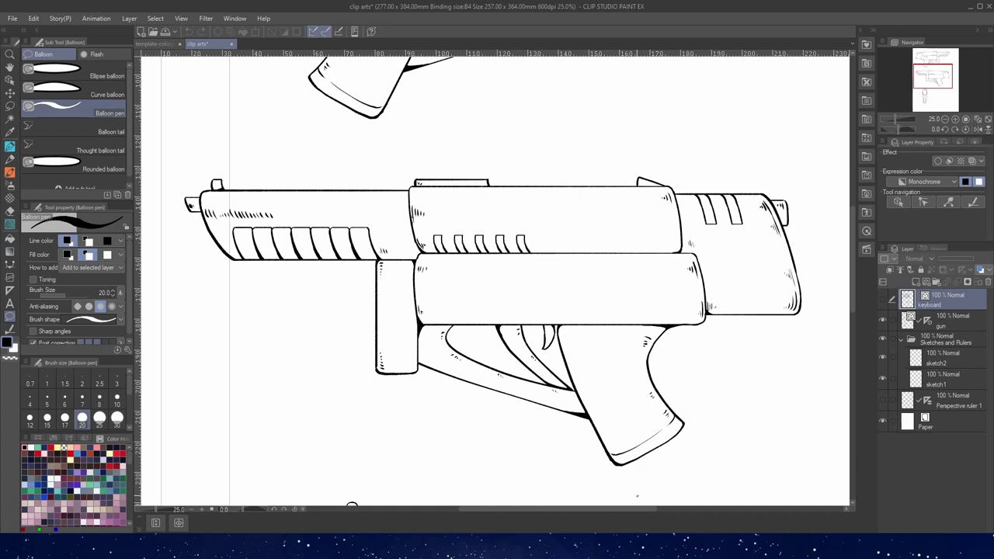
Step: With Control point correction on the gun layer, test bending the top line, then undo
click(10, 330)
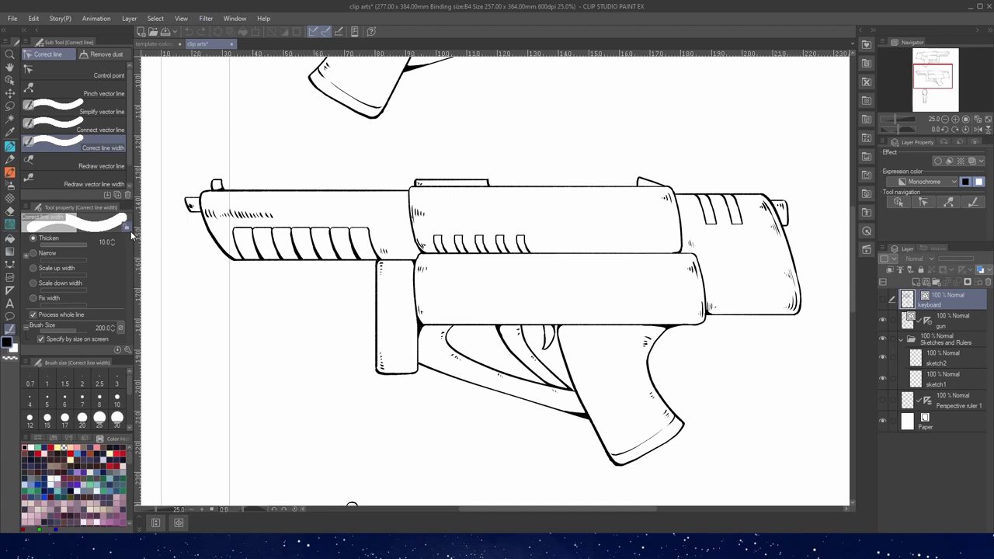
click(99, 70)
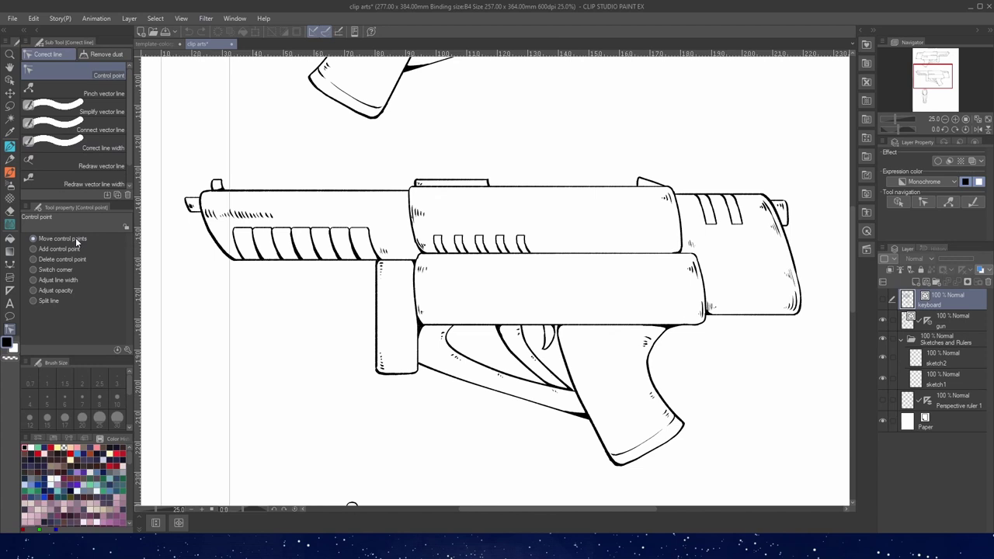
ctrl+shift+click(366, 191)
drag(298, 192, 323, 149)
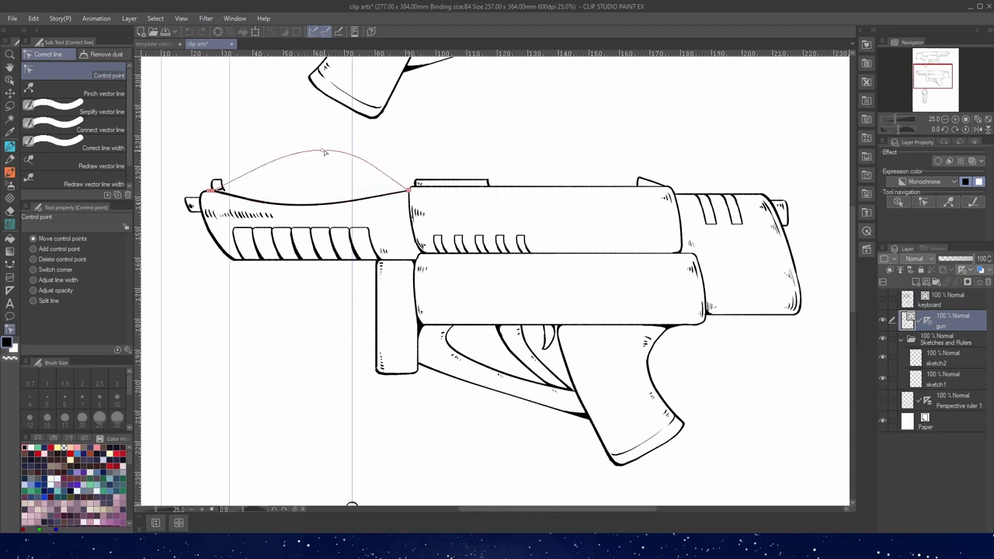
key(ctrl+z)
Step: Add two control points on the gun's top line, then delete them again
click(76, 249)
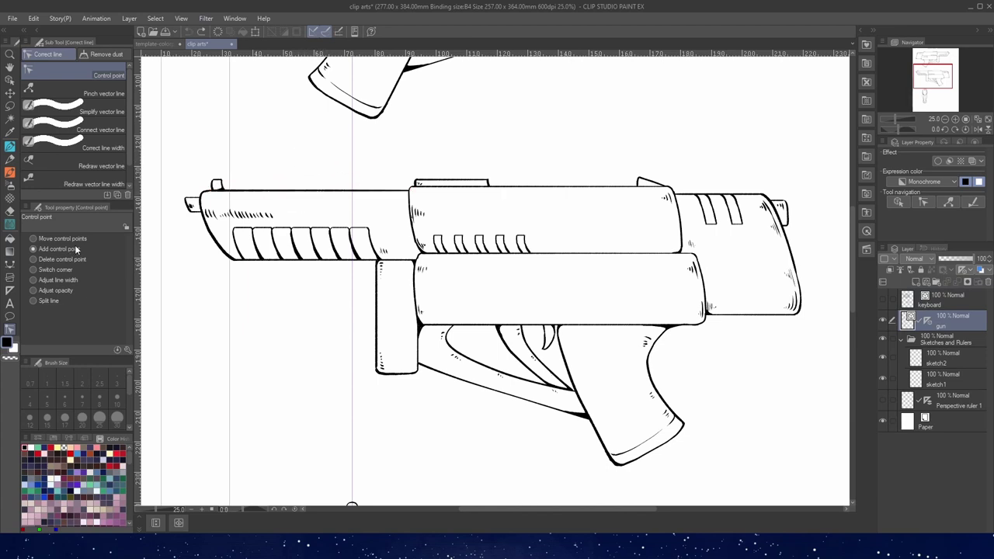
click(254, 192)
click(305, 192)
click(77, 260)
click(254, 191)
click(305, 191)
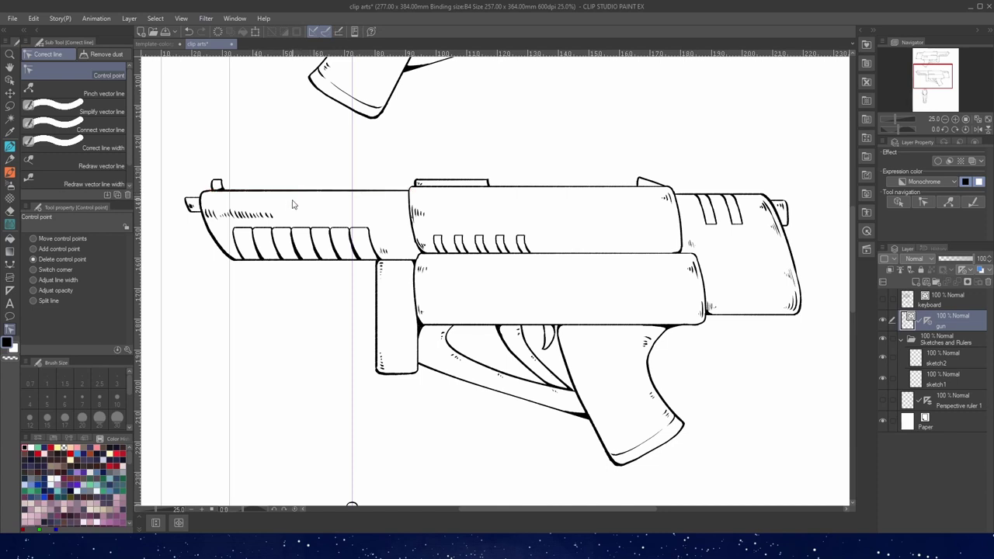
Step: Toggle a corner on the outline's bend and back, then test thickening the left curve and undo
click(56, 270)
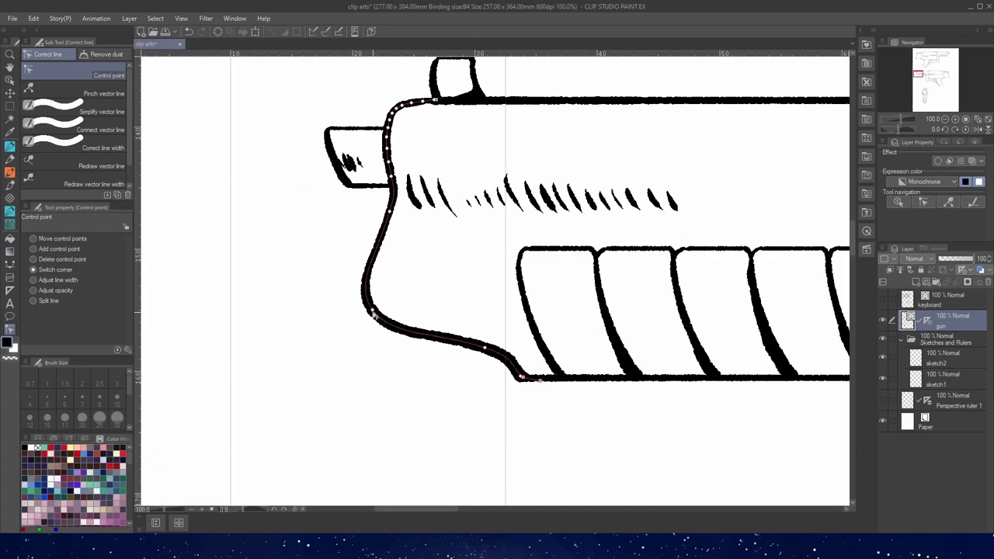
click(372, 312)
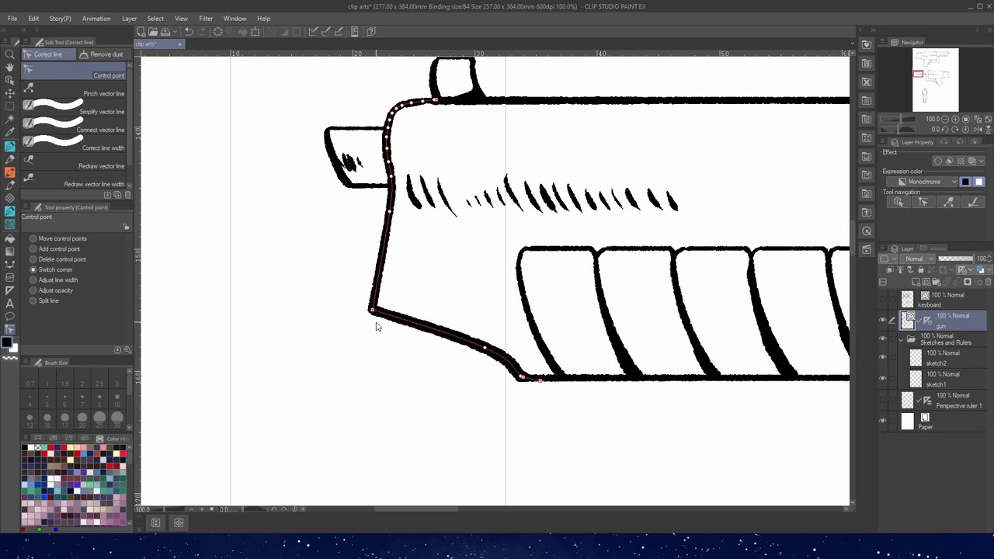
click(373, 313)
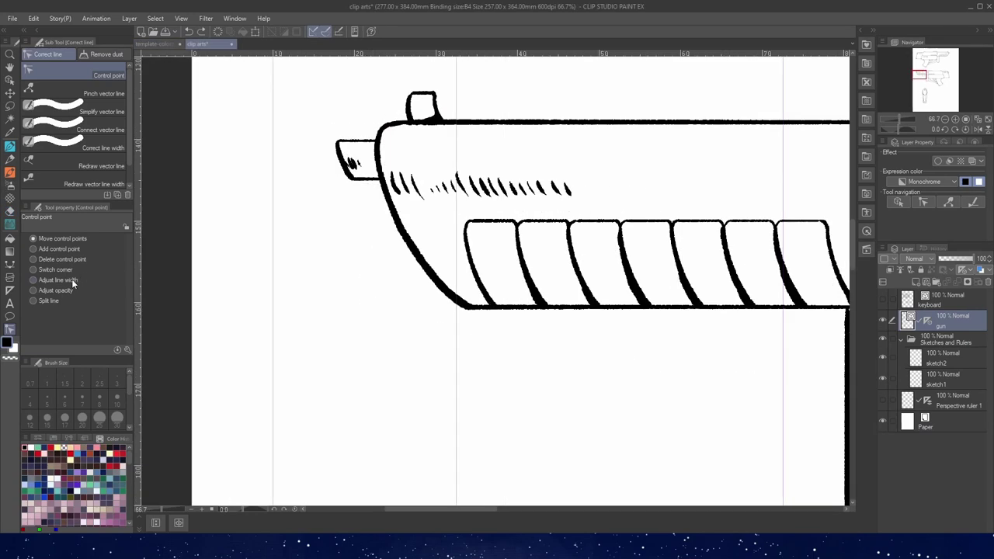
click(72, 281)
mouse_move(414, 247)
mouse_down()
mouse_move(423, 265)
mouse_move(388, 191)
mouse_up()
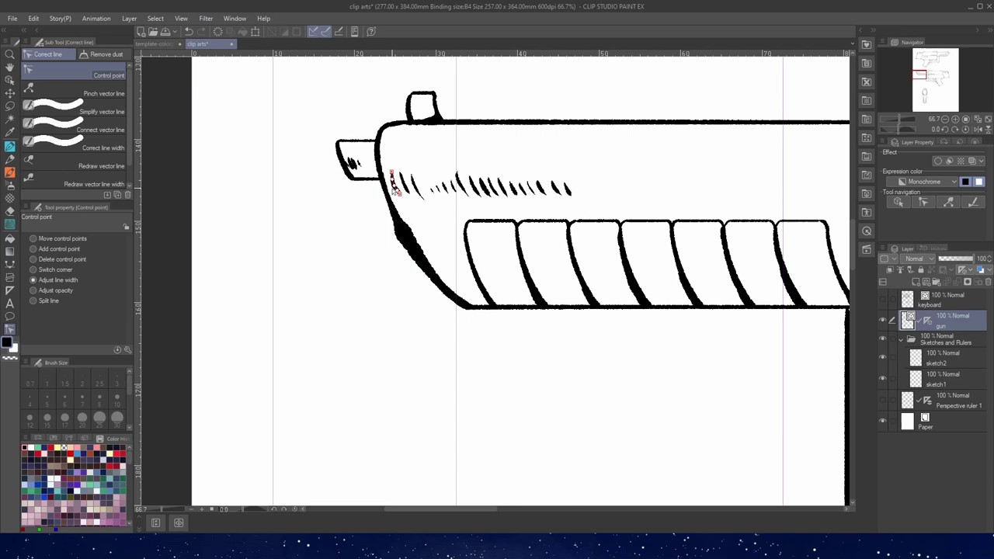
key(ctrl+z)
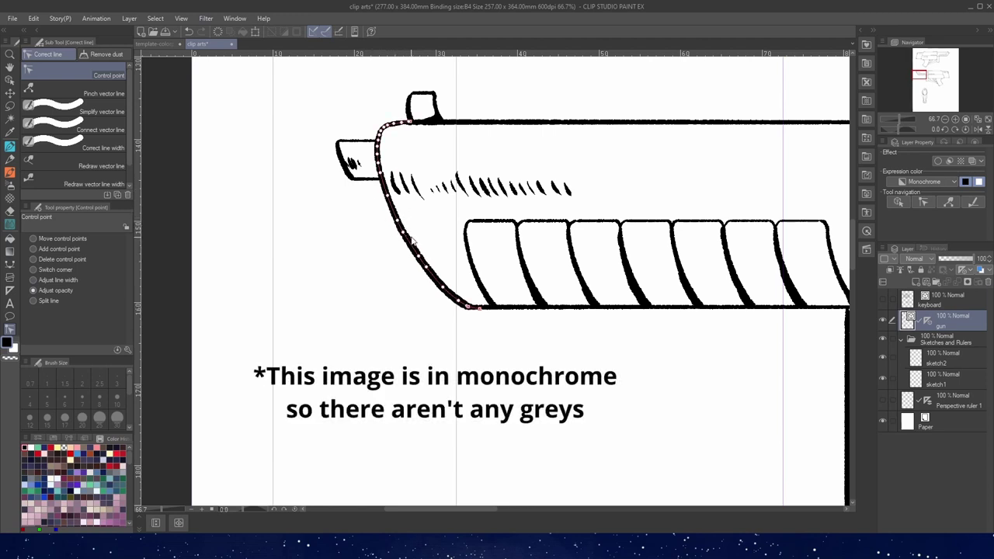
Step: Split the gun's front outline and pull the lower piece's end down-left into a bend
click(50, 300)
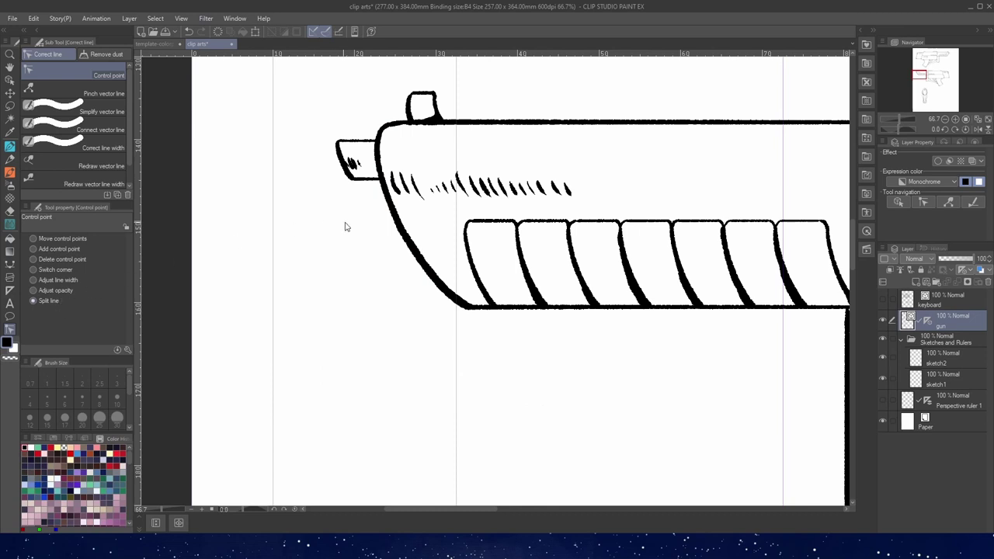
click(403, 232)
drag(403, 233, 380, 304)
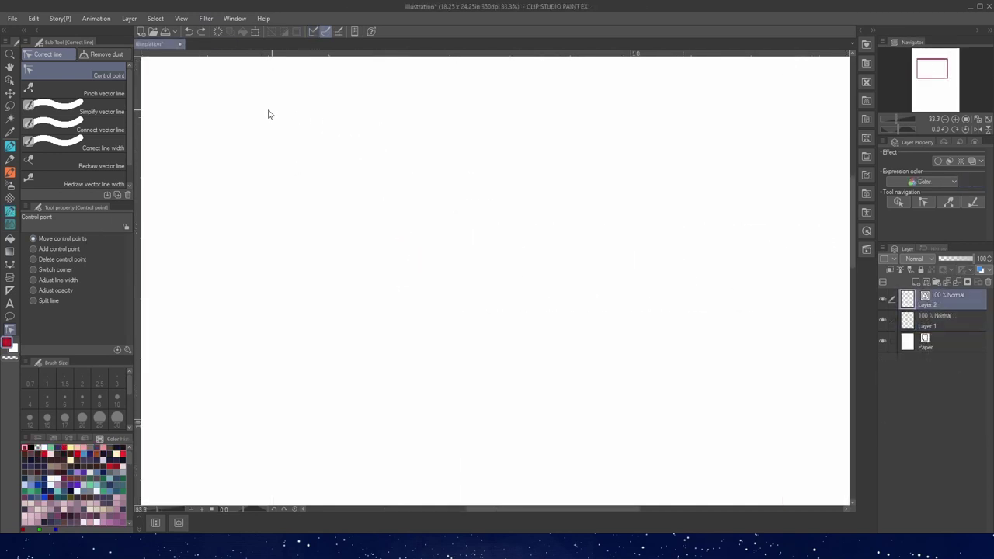
Step: Choose Pinch vector line and draw a long red stroke down the page
click(85, 93)
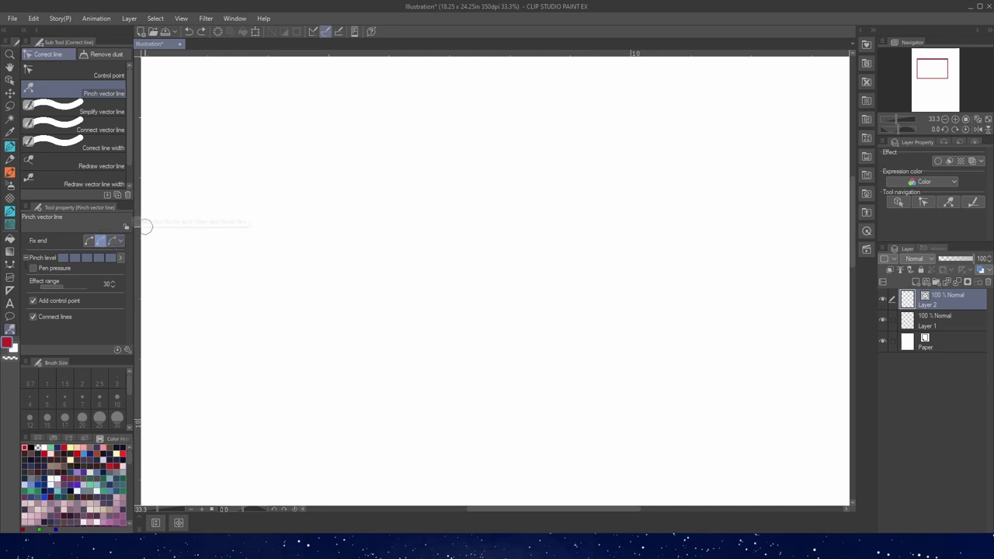
key(p)
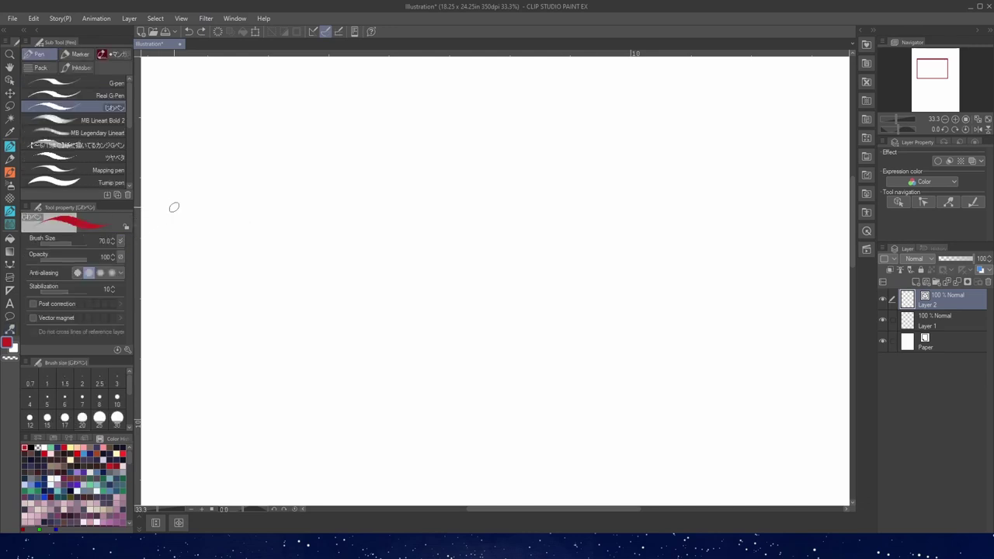
mouse_move(427, 144)
mouse_down()
mouse_move(384, 249)
mouse_move(366, 399)
mouse_up()
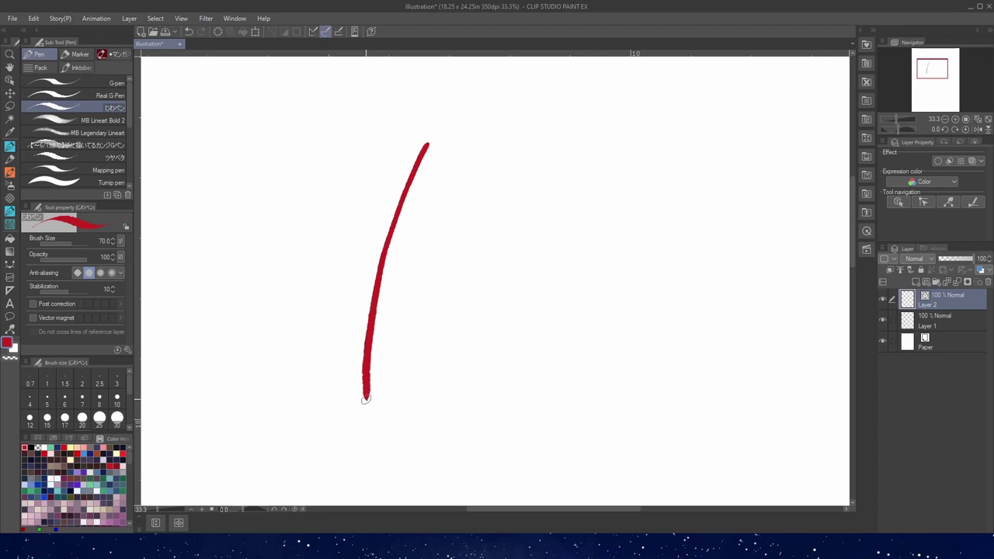
Step: Pinch the stroke with both ends fixed, then one end fixed, forming a hook and S curve
click(10, 329)
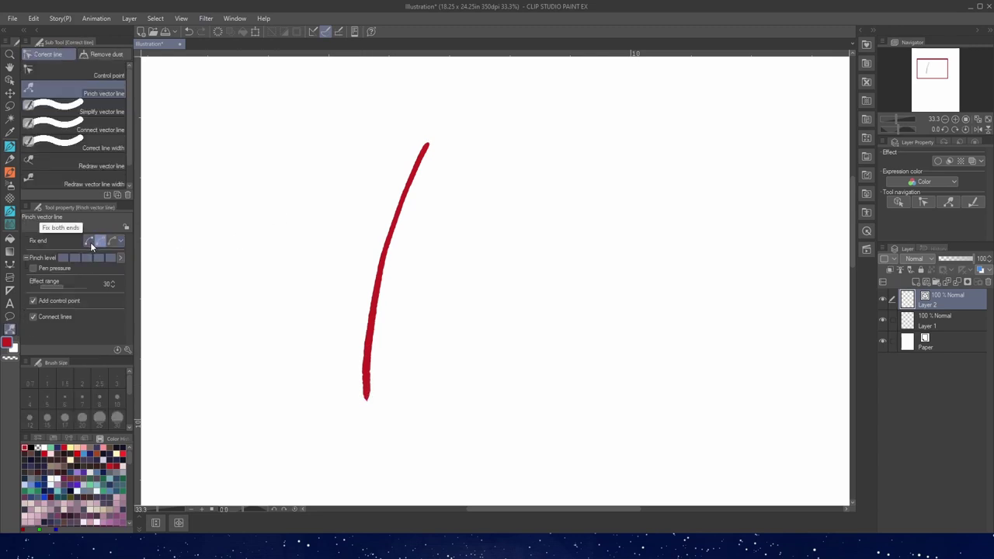
click(90, 242)
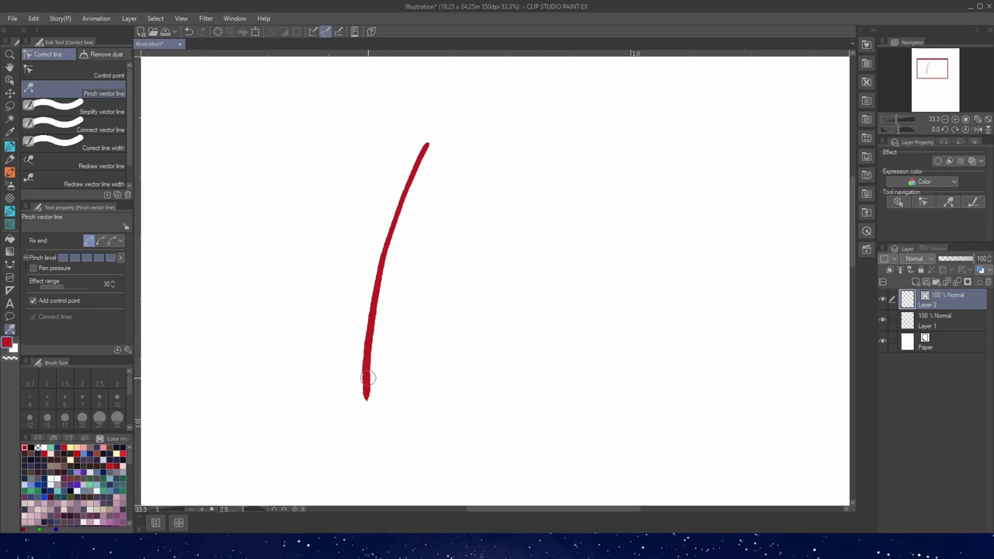
mouse_move(368, 378)
mouse_down()
mouse_move(504, 317)
mouse_move(595, 406)
mouse_move(393, 466)
mouse_move(261, 399)
mouse_move(371, 285)
mouse_move(515, 339)
mouse_move(470, 428)
mouse_move(302, 379)
mouse_move(360, 395)
mouse_up()
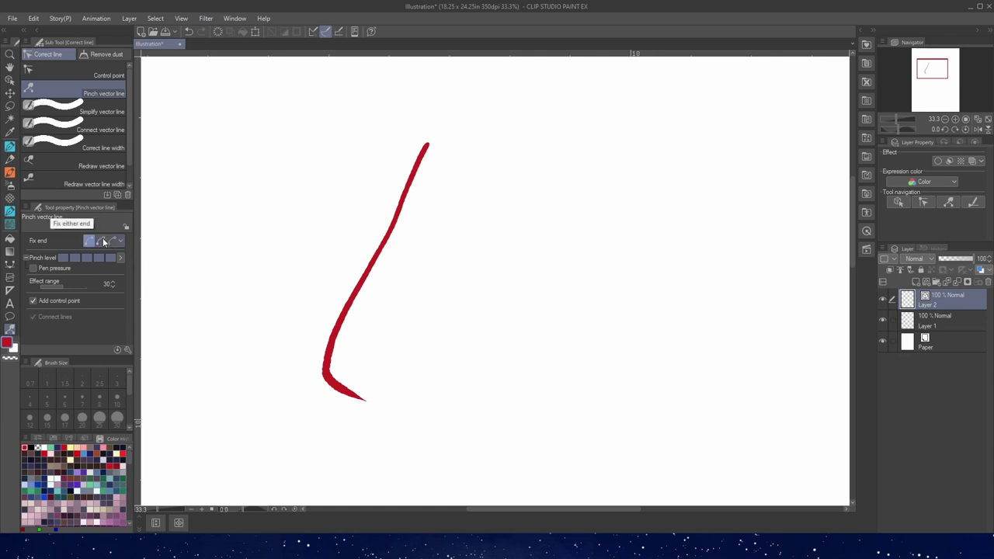
click(101, 241)
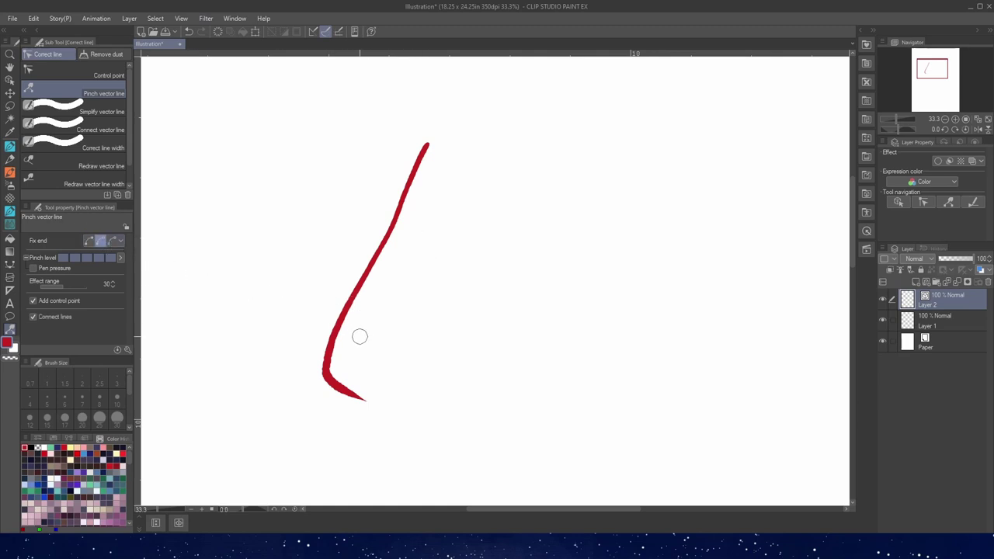
mouse_move(342, 386)
mouse_down()
mouse_move(432, 324)
mouse_move(598, 301)
mouse_move(464, 334)
mouse_move(284, 424)
mouse_move(358, 365)
mouse_move(551, 289)
mouse_move(322, 359)
mouse_move(329, 365)
mouse_up()
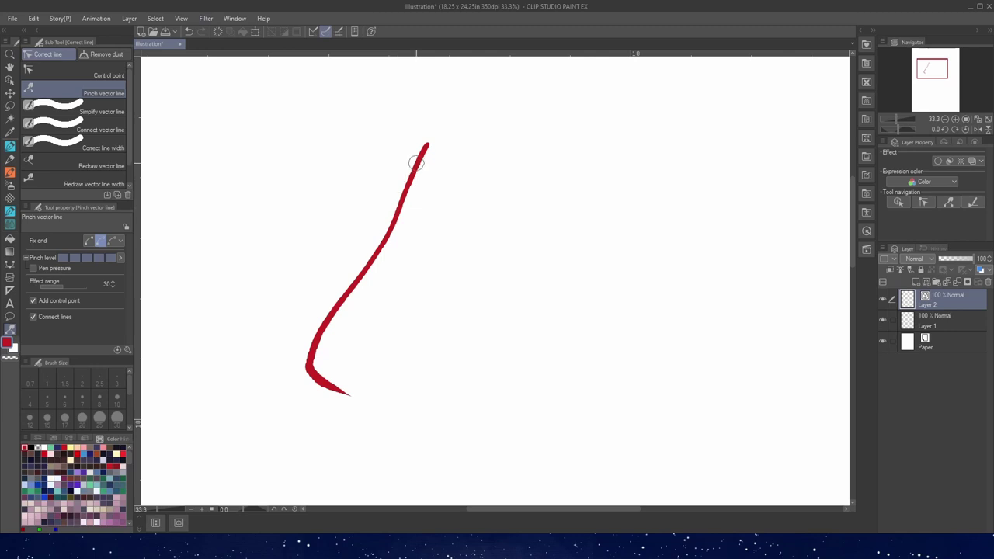
mouse_move(417, 163)
mouse_down()
mouse_move(485, 167)
mouse_move(509, 194)
mouse_move(295, 212)
mouse_move(400, 177)
mouse_move(536, 248)
mouse_move(458, 218)
mouse_move(315, 226)
mouse_move(524, 206)
mouse_up()
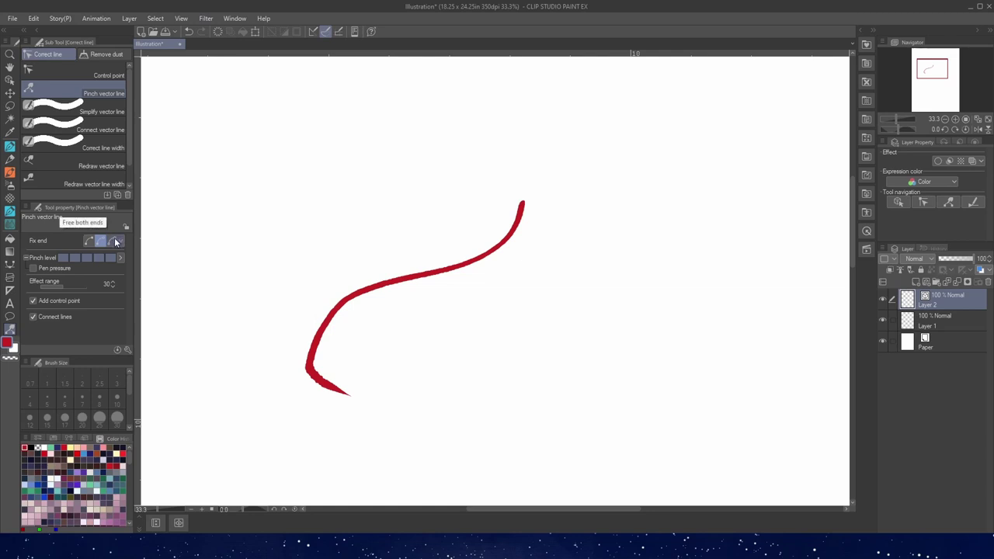
Step: With both ends free, pinch the stroke's middle into a sharp bend and long hooks
click(115, 243)
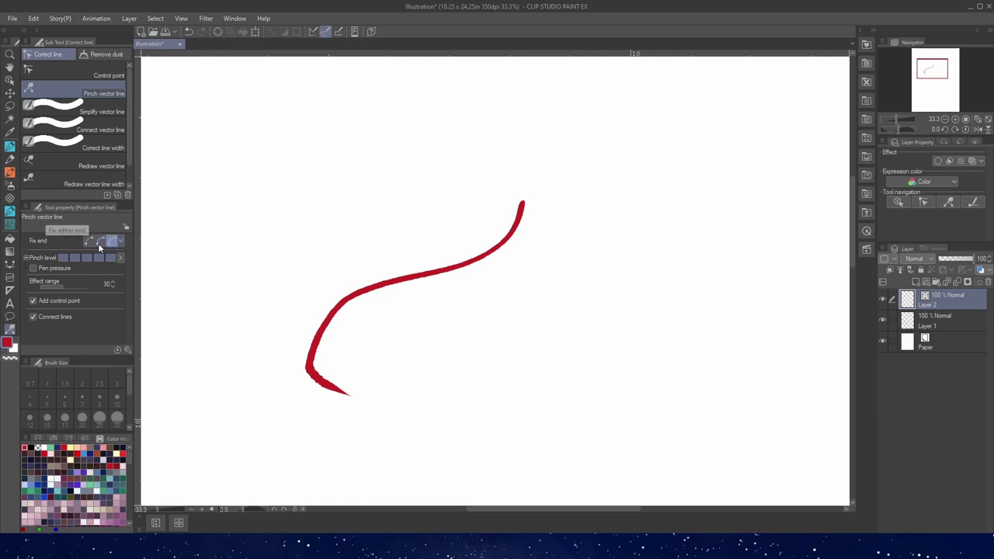
drag(368, 285, 596, 353)
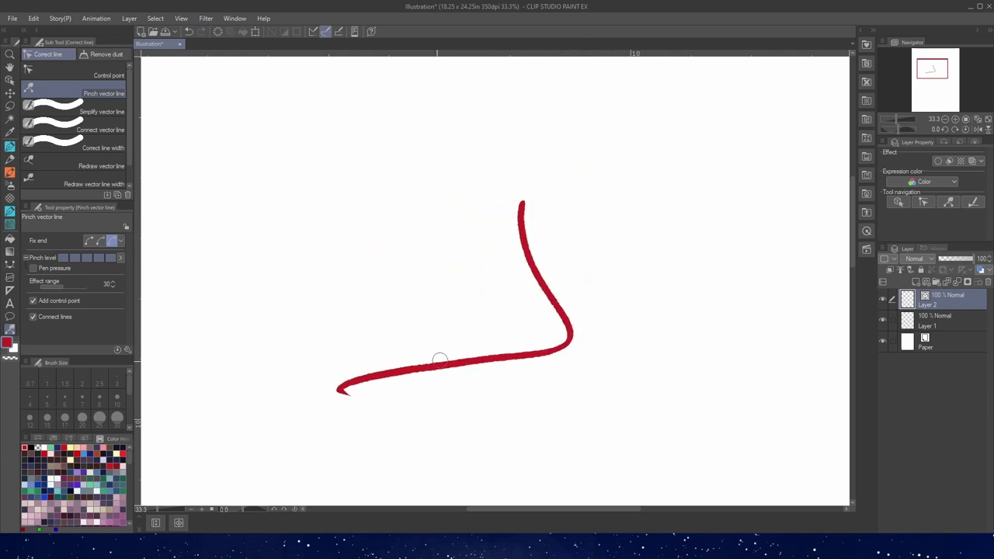
drag(379, 376, 455, 290)
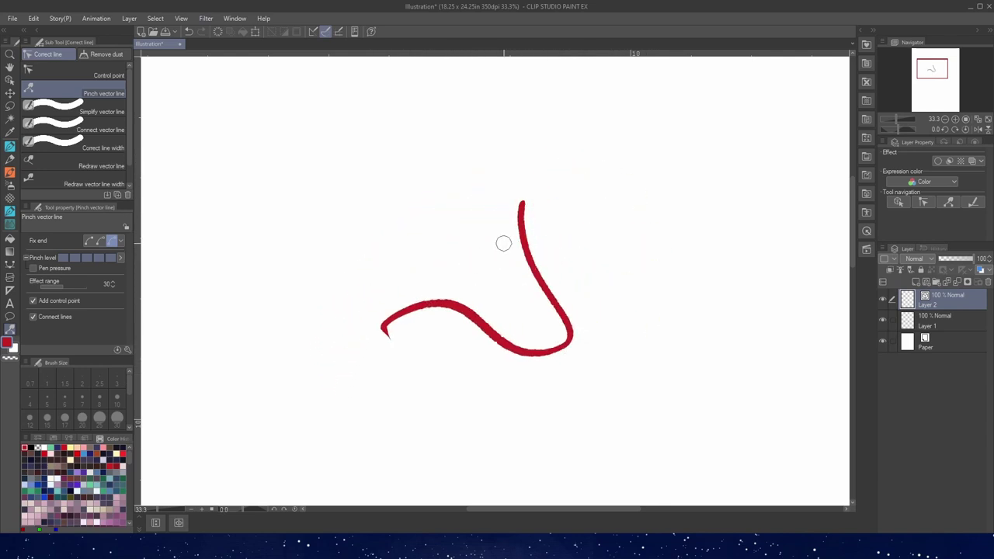
drag(526, 237, 524, 266)
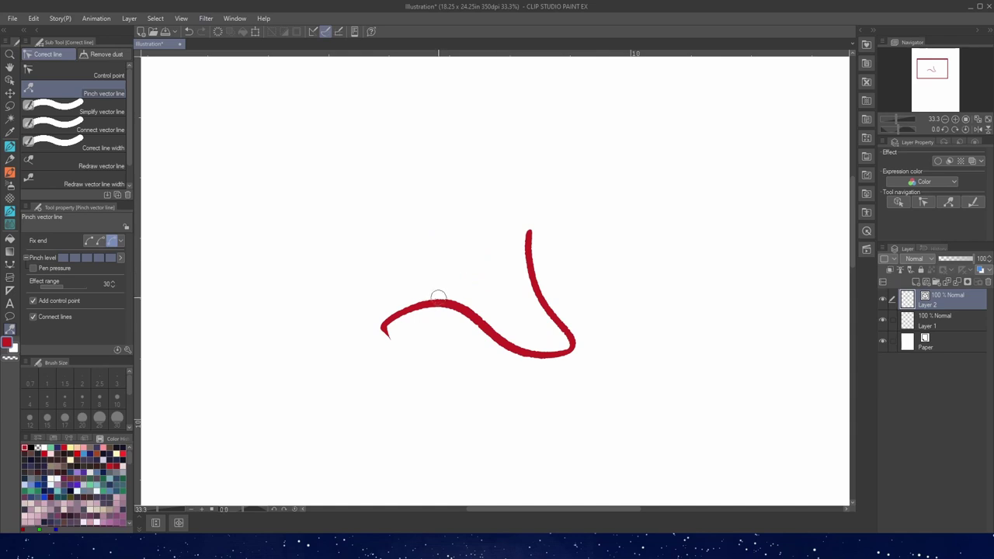
drag(437, 288, 329, 440)
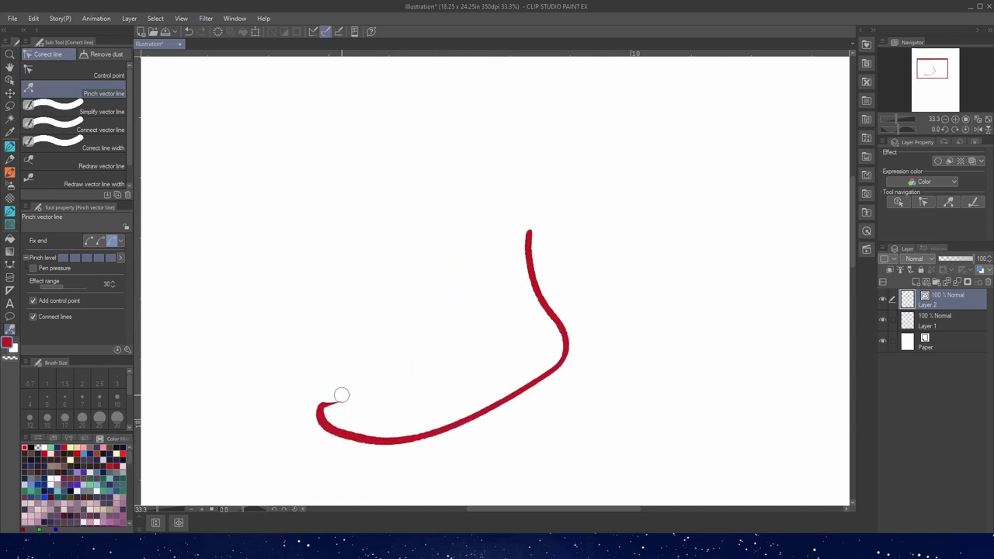
Step: At minimum pinch level, pinch new arms, spikes and a dip into the strokes
click(66, 258)
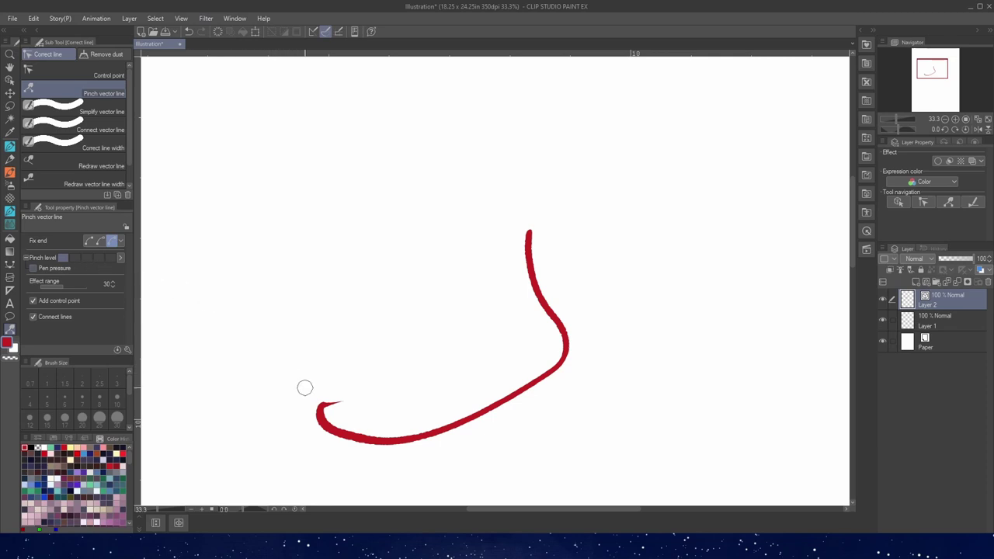
mouse_move(321, 406)
mouse_down()
mouse_move(336, 417)
mouse_move(237, 369)
mouse_up()
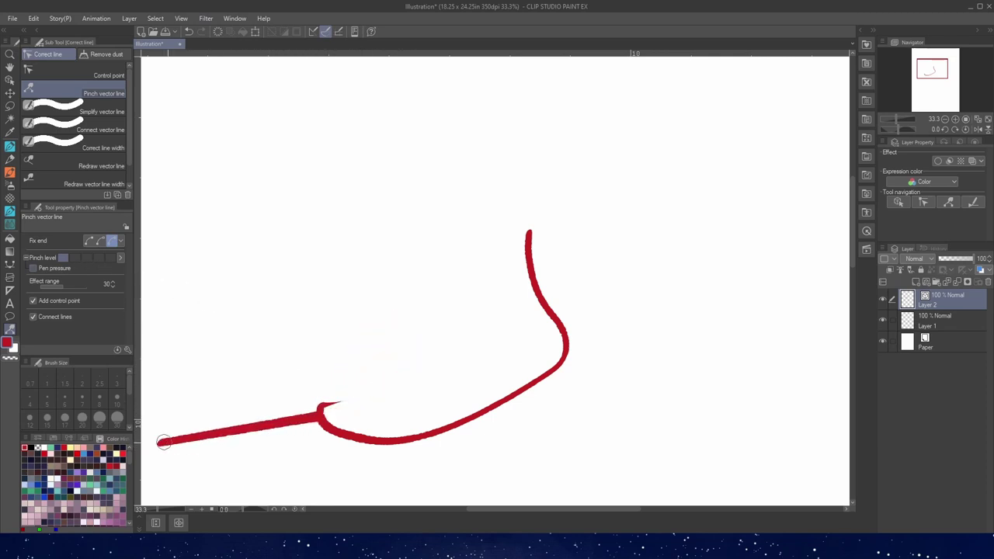
drag(316, 425, 235, 483)
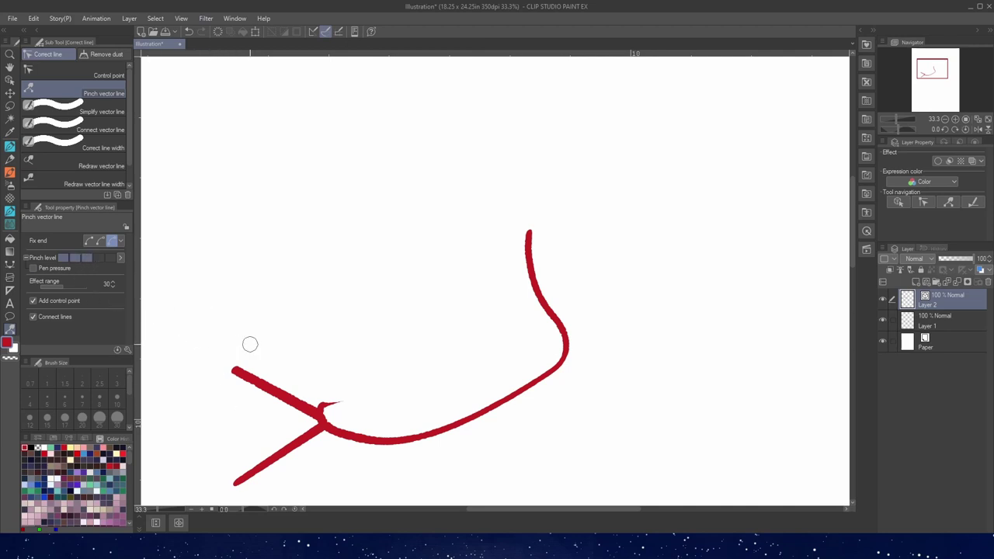
drag(303, 396, 339, 245)
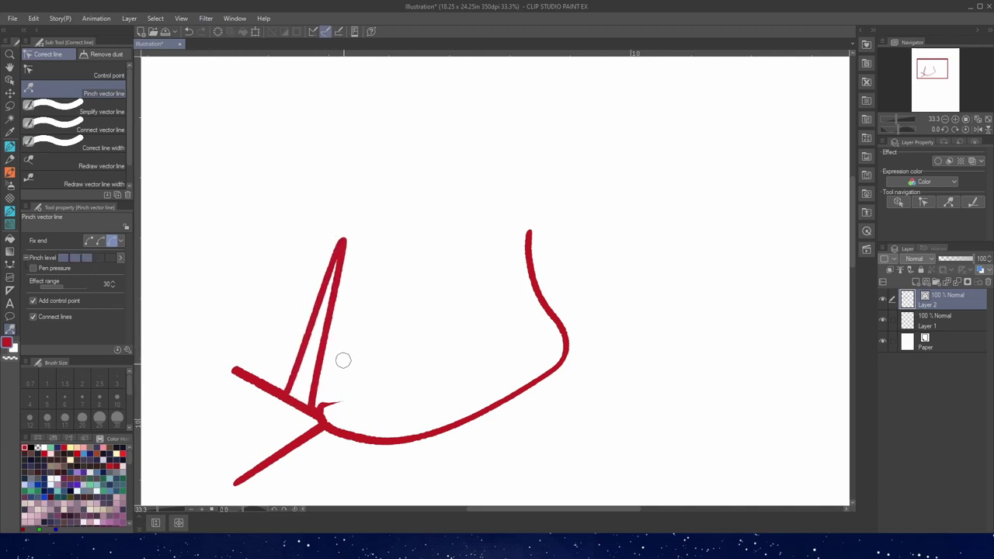
mouse_move(529, 248)
mouse_down()
mouse_move(393, 289)
mouse_move(720, 214)
mouse_up()
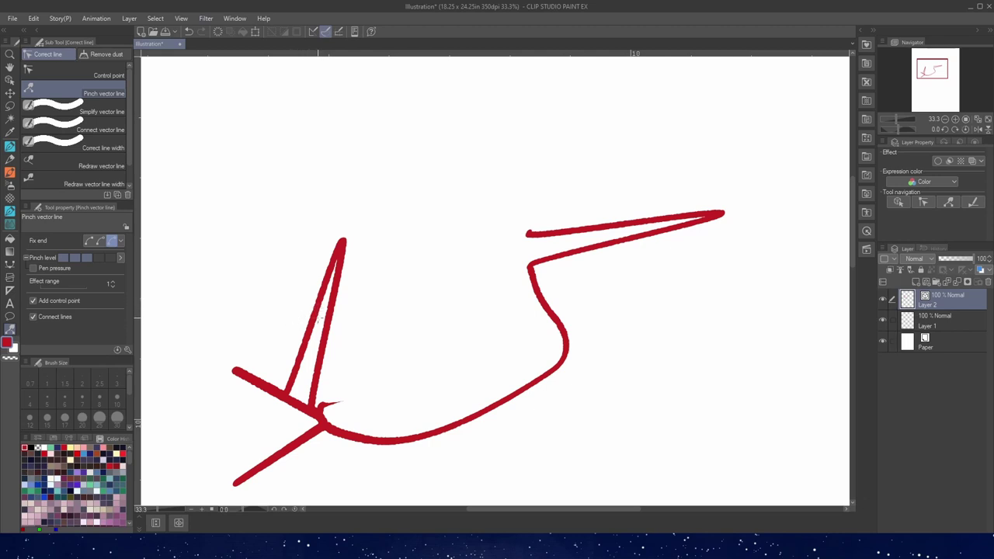
drag(271, 406, 257, 392)
Step: Widen the pinch effect range to 15, then 147, pulling the left stroke into long spikes
drag(47, 285, 57, 287)
drag(334, 289, 405, 279)
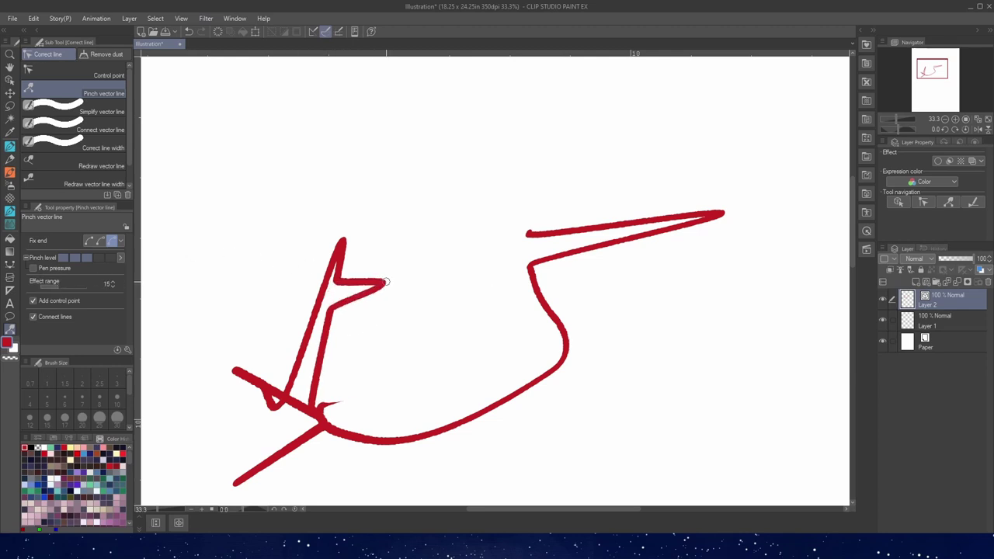
drag(79, 287, 76, 284)
mouse_move(386, 281)
mouse_down()
mouse_move(389, 248)
mouse_move(506, 173)
mouse_move(546, 125)
mouse_move(547, 137)
mouse_up()
mouse_move(414, 267)
mouse_down()
mouse_move(488, 303)
mouse_move(506, 324)
mouse_move(439, 339)
mouse_up()
mouse_move(466, 417)
mouse_down()
mouse_move(567, 349)
mouse_move(435, 318)
mouse_move(473, 295)
mouse_move(595, 380)
mouse_up()
drag(83, 285, 75, 284)
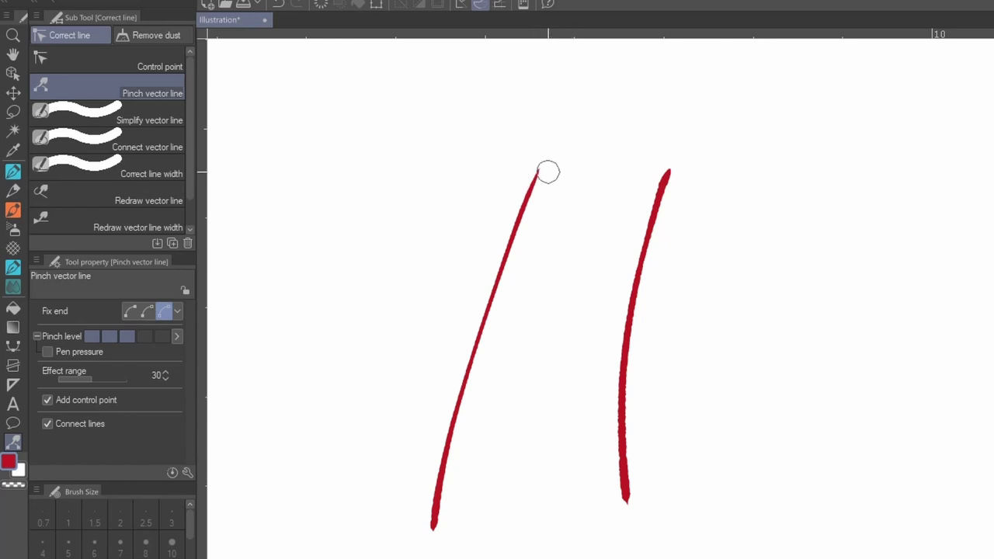
Step: Pull the left stroke's top into a horizontal bar, then curl the right stroke's top left via Object control points
drag(533, 178, 767, 182)
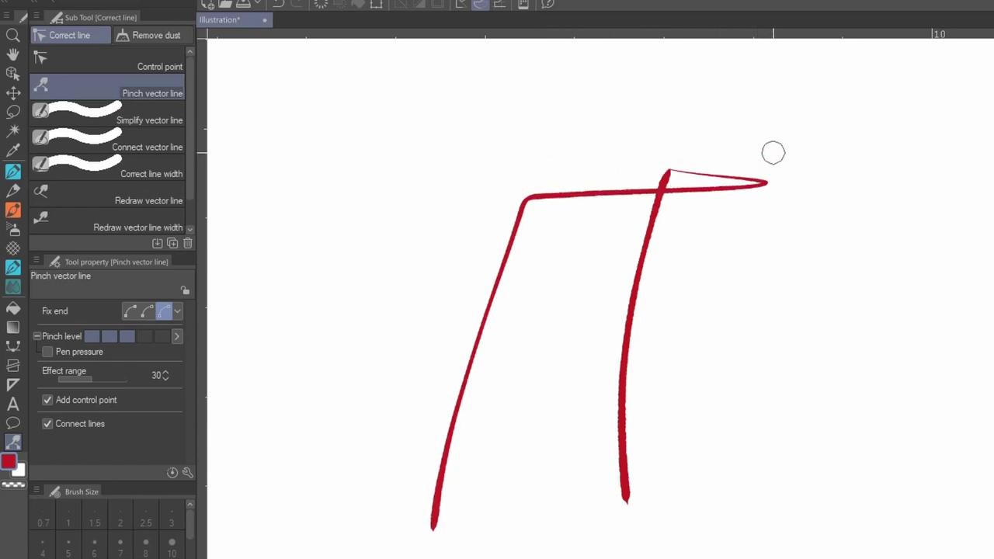
click(14, 71)
click(43, 49)
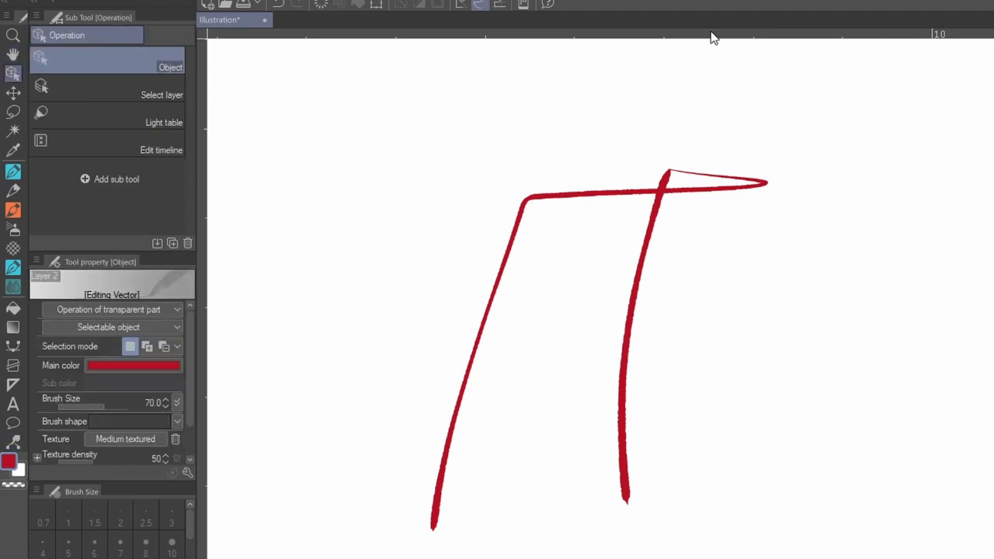
click(676, 173)
drag(674, 173, 730, 128)
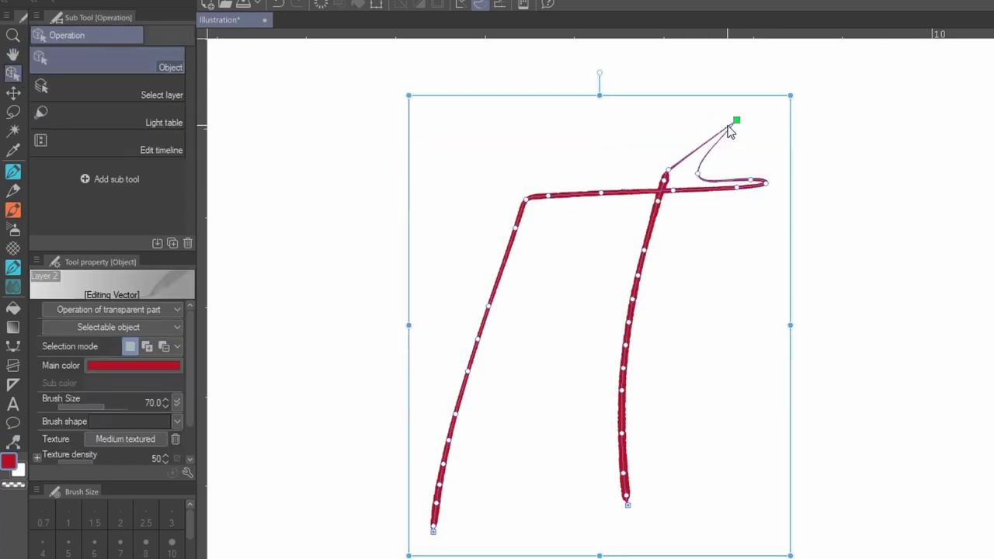
mouse_move(663, 177)
mouse_down()
mouse_move(633, 184)
mouse_move(661, 112)
mouse_up()
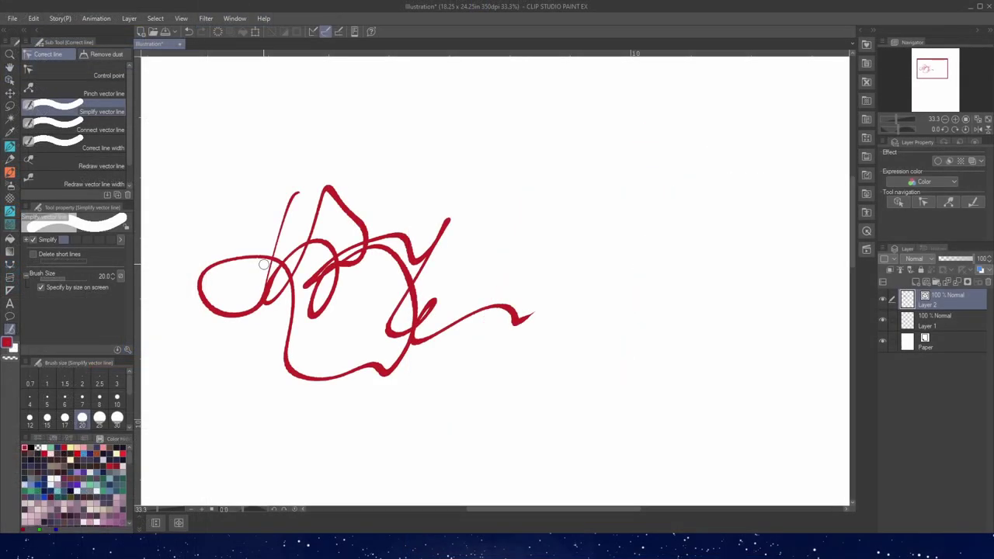
Step: Smooth the red stroke's left loop and bottom with Simplify vector line, checking control points with Object
click(13, 84)
click(263, 250)
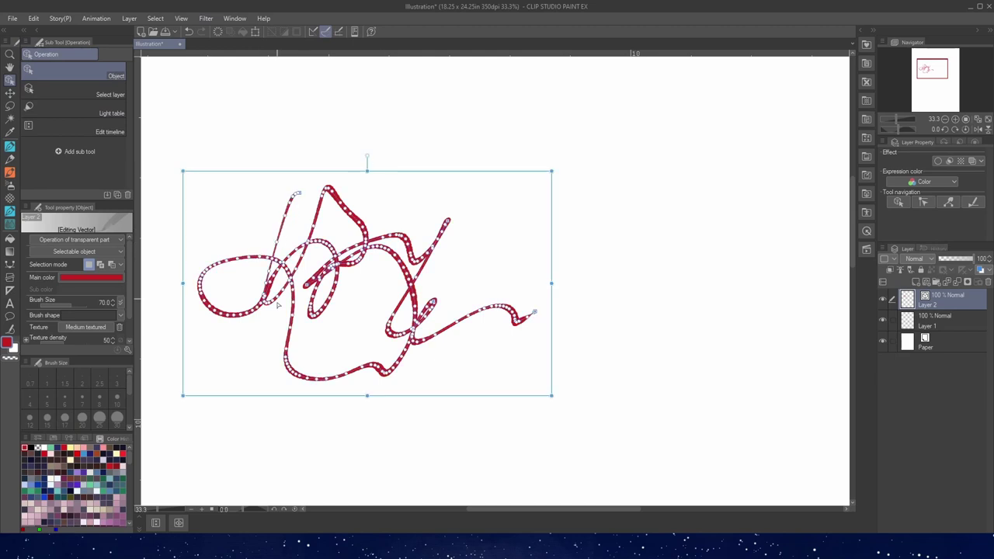
click(10, 329)
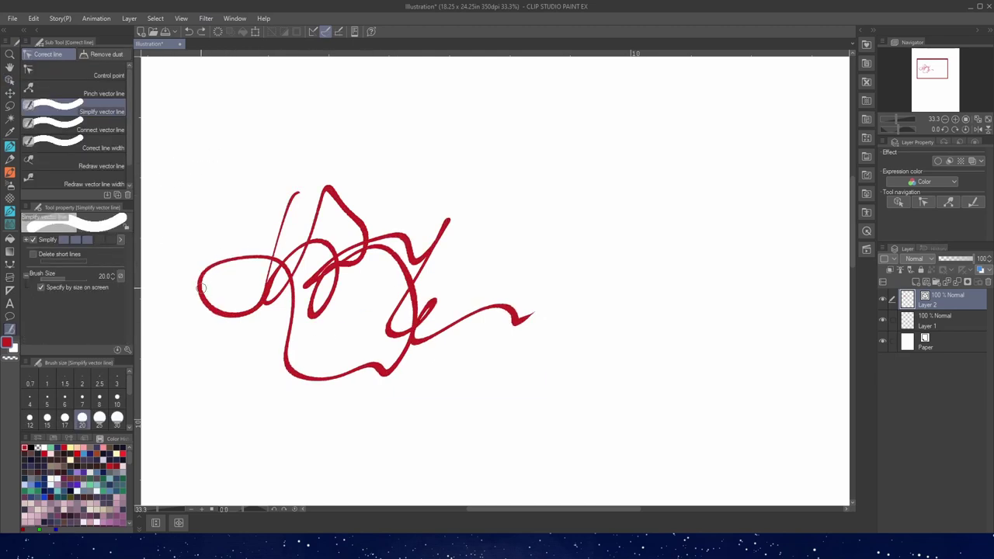
mouse_move(202, 288)
mouse_down()
mouse_move(260, 282)
mouse_move(202, 293)
mouse_up()
drag(331, 366, 396, 364)
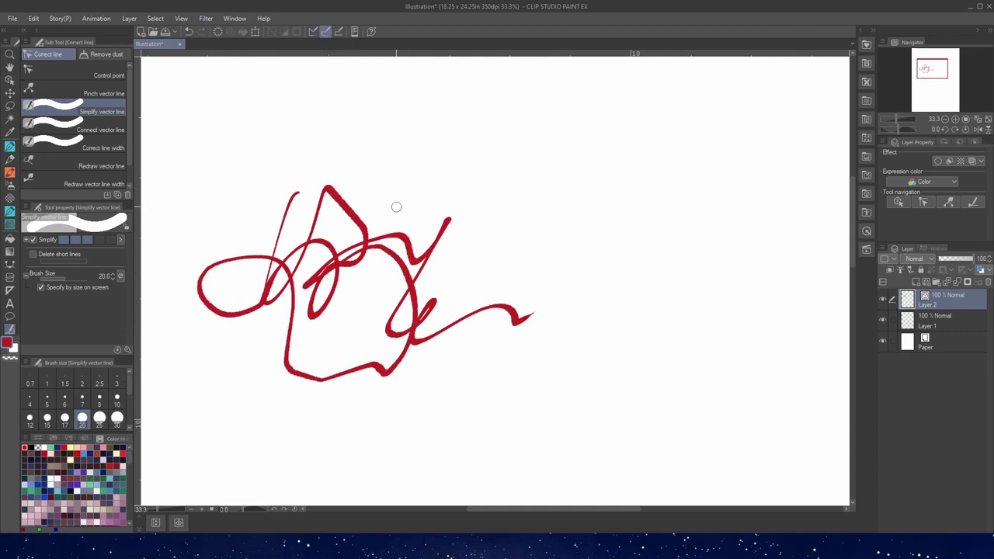
click(9, 80)
mouse_move(196, 140)
mouse_down()
mouse_move(326, 266)
mouse_move(569, 409)
mouse_up()
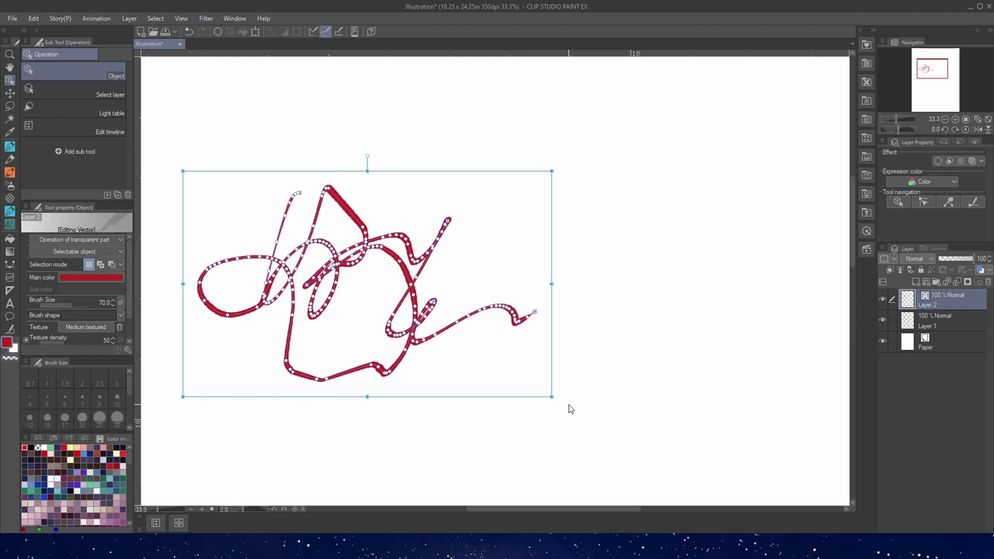
click(9, 329)
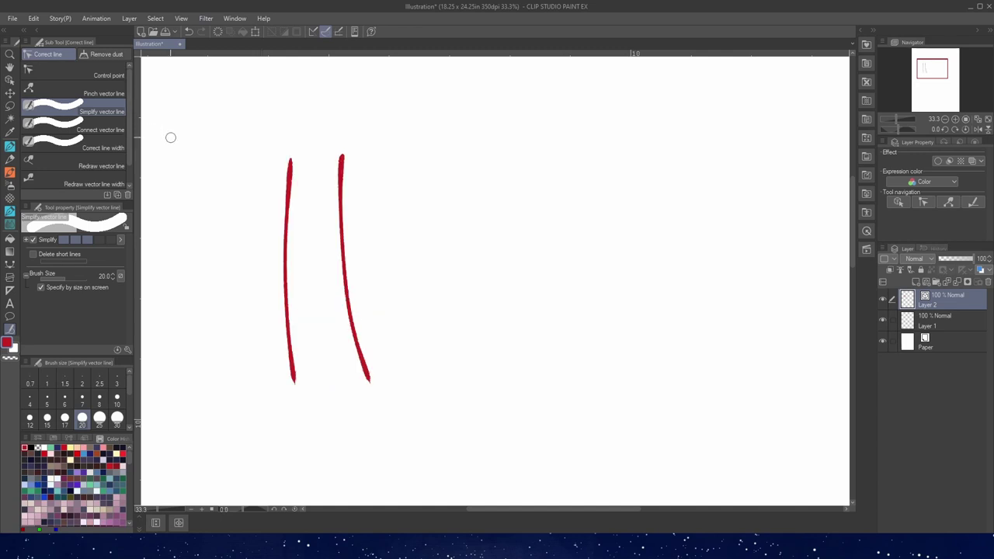
Step: Choose Connect vector line with Simplify enabled, and test rotating the right stroke, then undo
click(112, 127)
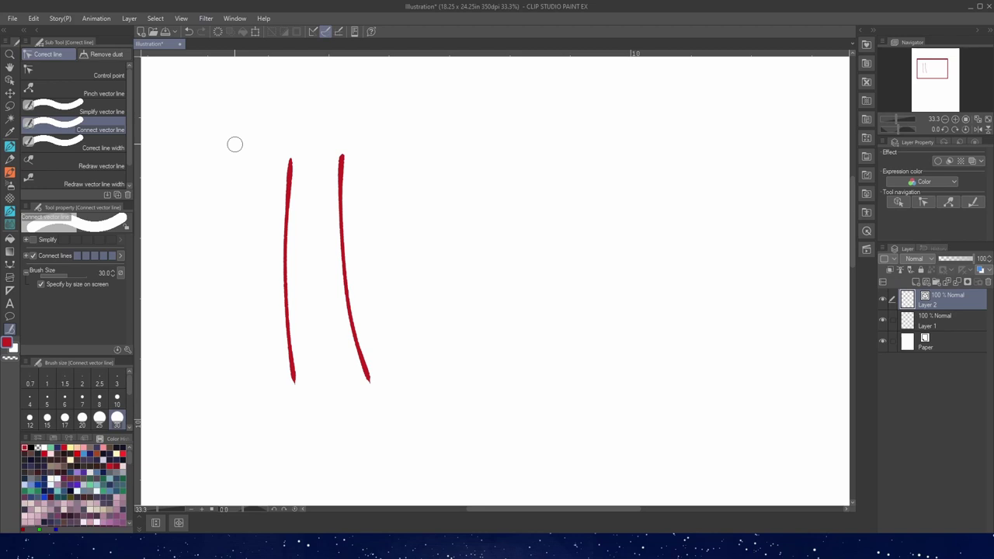
click(34, 240)
click(10, 80)
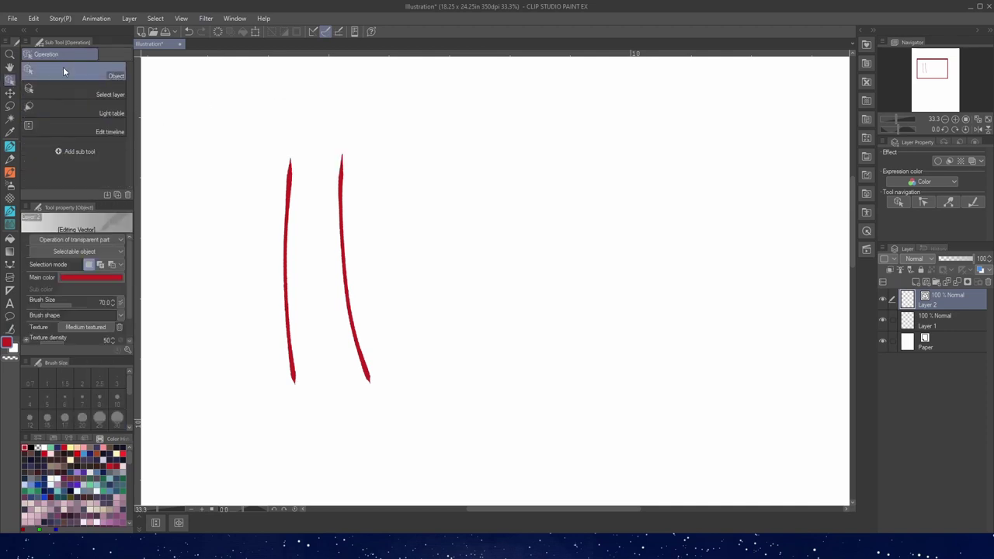
click(343, 202)
drag(397, 133, 372, 172)
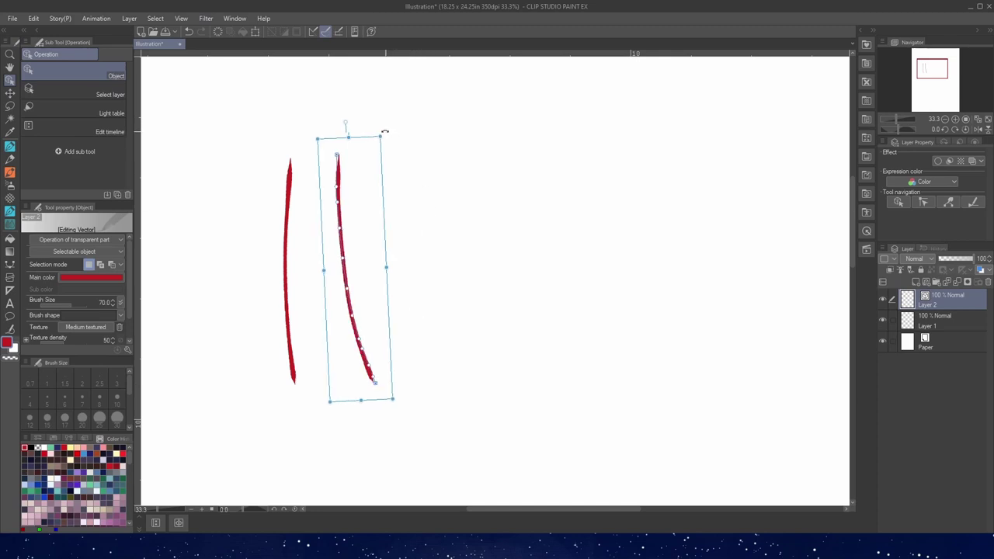
key(ctrl+z)
Step: Move the right stroke closer and join the two stroke tops into one peak
drag(335, 229, 316, 233)
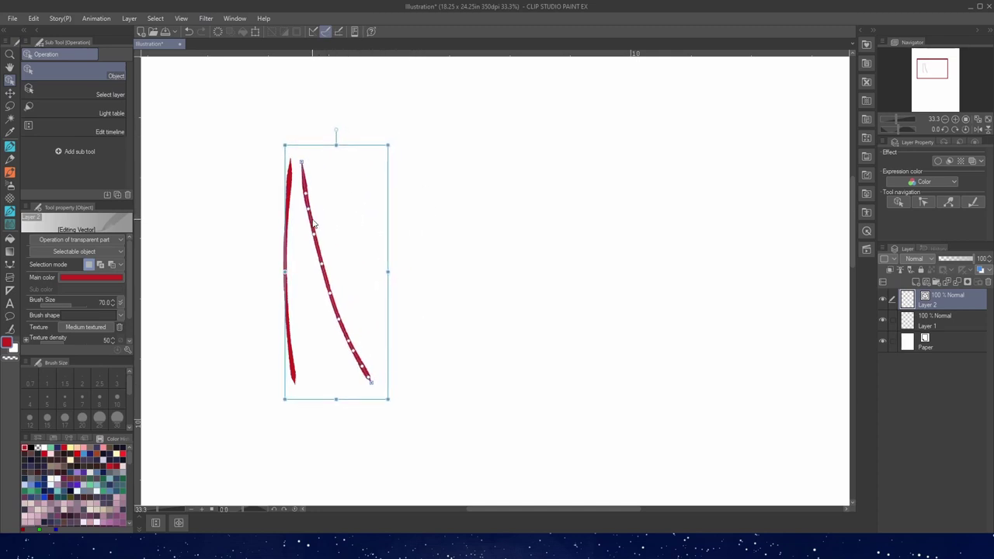
click(9, 329)
drag(290, 168, 324, 147)
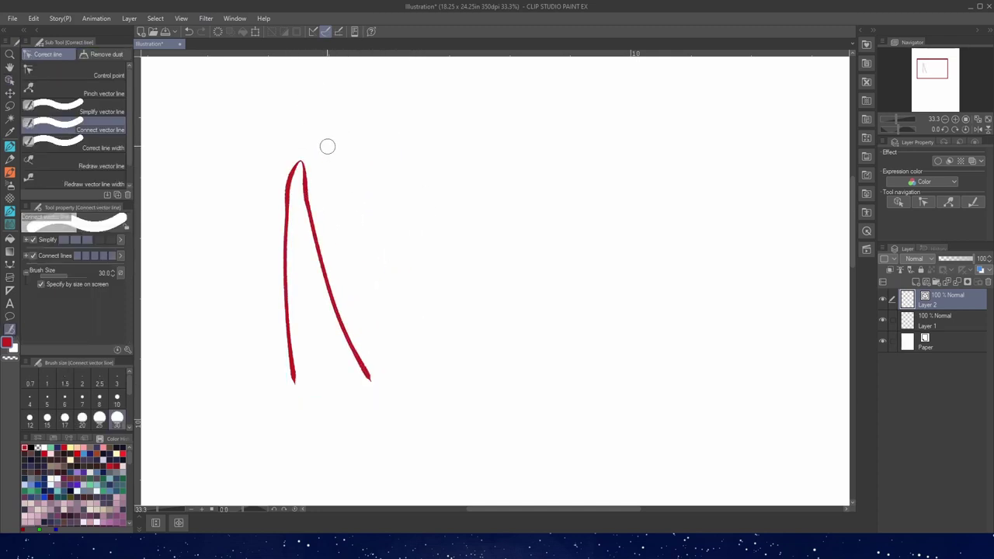
Step: Thicken the red strokes repeatedly with Correct line width at an adjusted strength
click(112, 148)
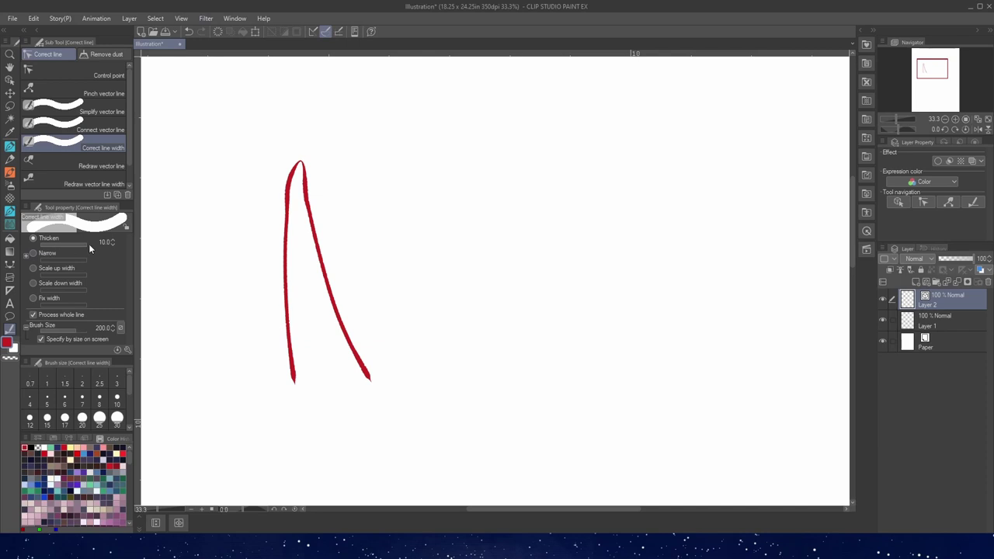
drag(59, 244, 71, 244)
drag(336, 185, 362, 318)
drag(311, 186, 326, 225)
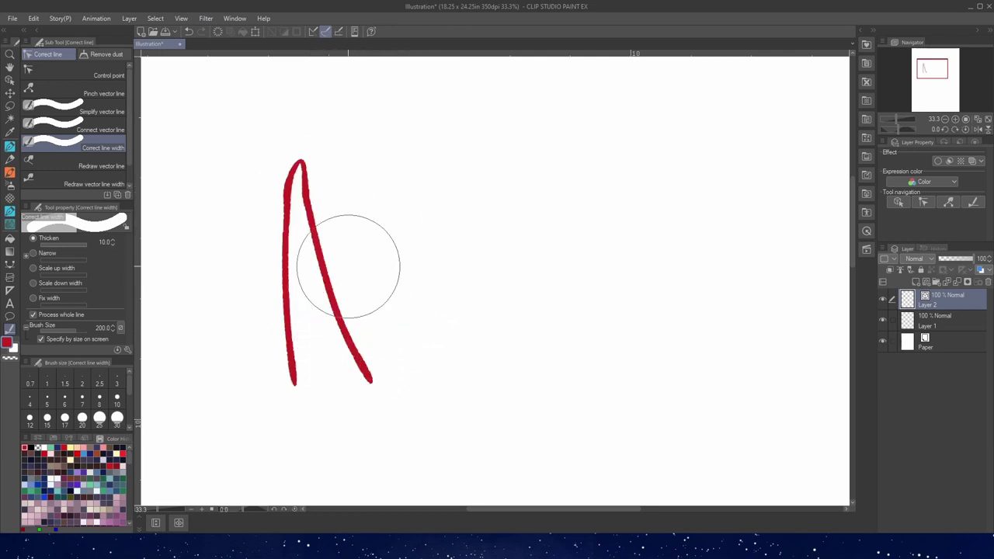
drag(307, 171, 321, 334)
drag(316, 189, 344, 349)
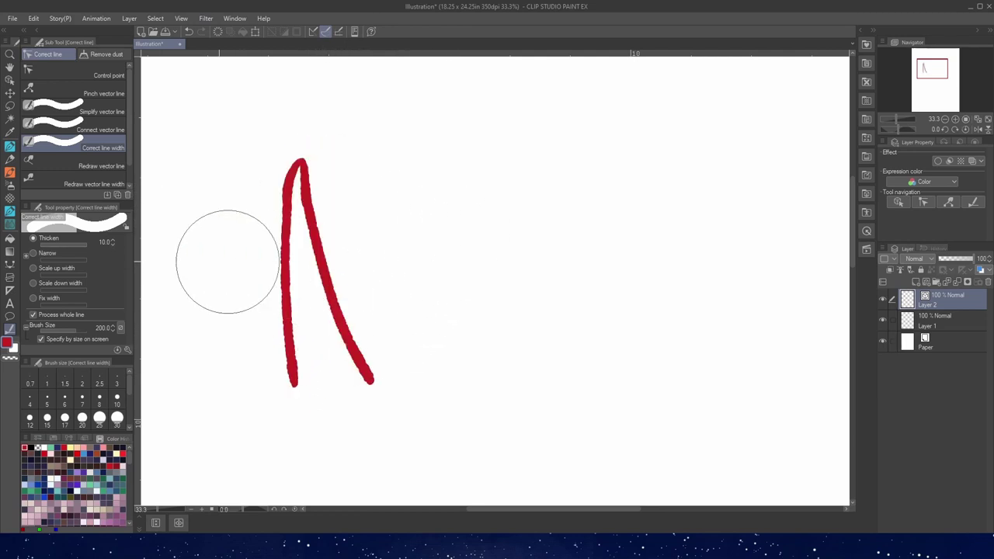
Step: Switch to Narrow and thin the red lines from top to lower right, then undo
click(51, 257)
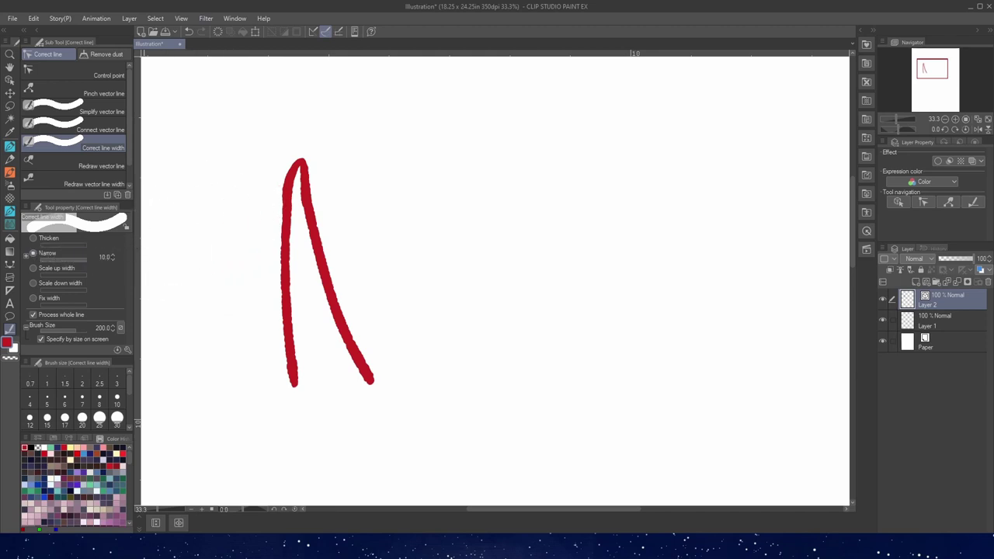
drag(298, 167, 337, 315)
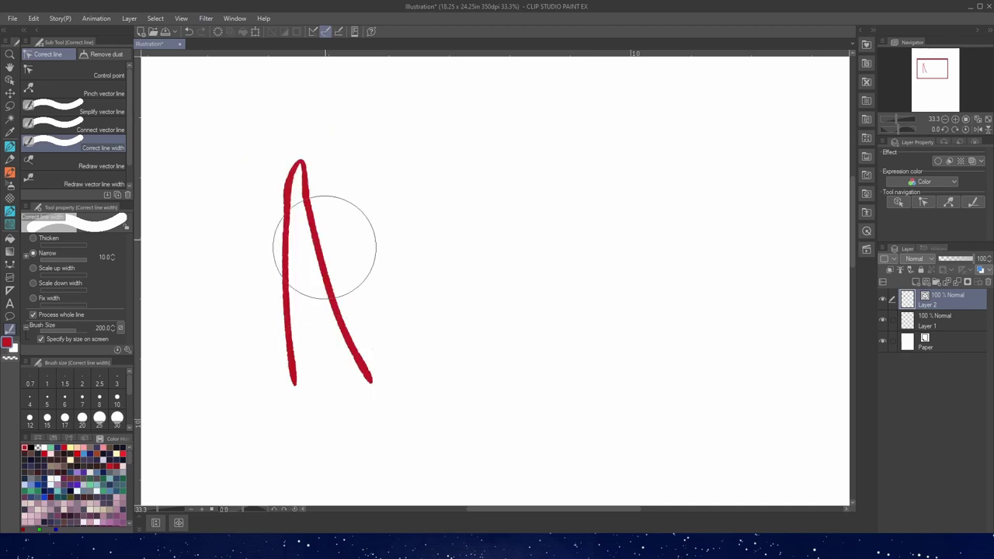
drag(299, 163, 339, 334)
drag(299, 205, 306, 248)
mouse_move(299, 165)
mouse_down()
mouse_move(344, 351)
mouse_move(300, 248)
mouse_up()
key(ctrl+z)
key(ctrl+z)
key(ctrl+z)
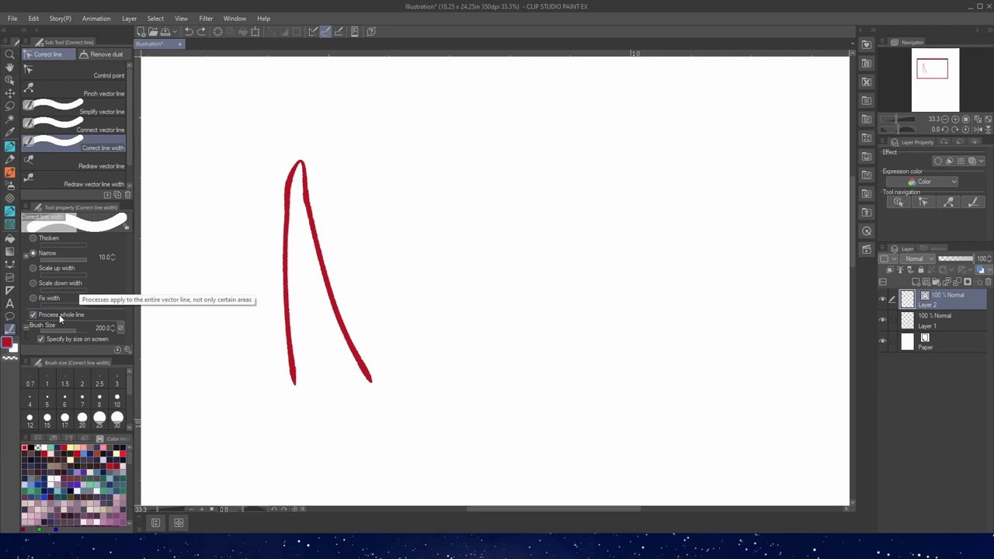
Step: With Process whole line off, thin the line's top and lower right end to hairlines
click(62, 317)
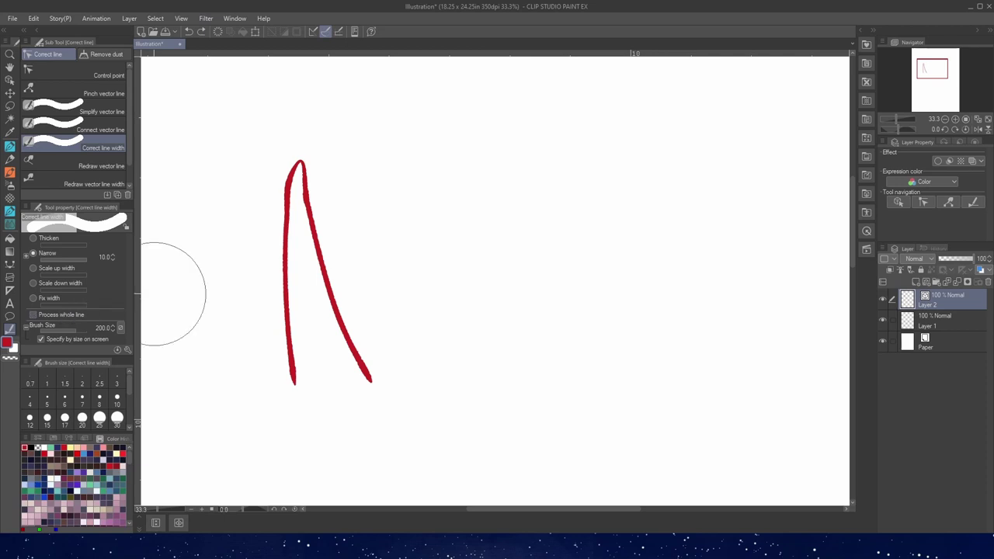
drag(299, 171, 302, 150)
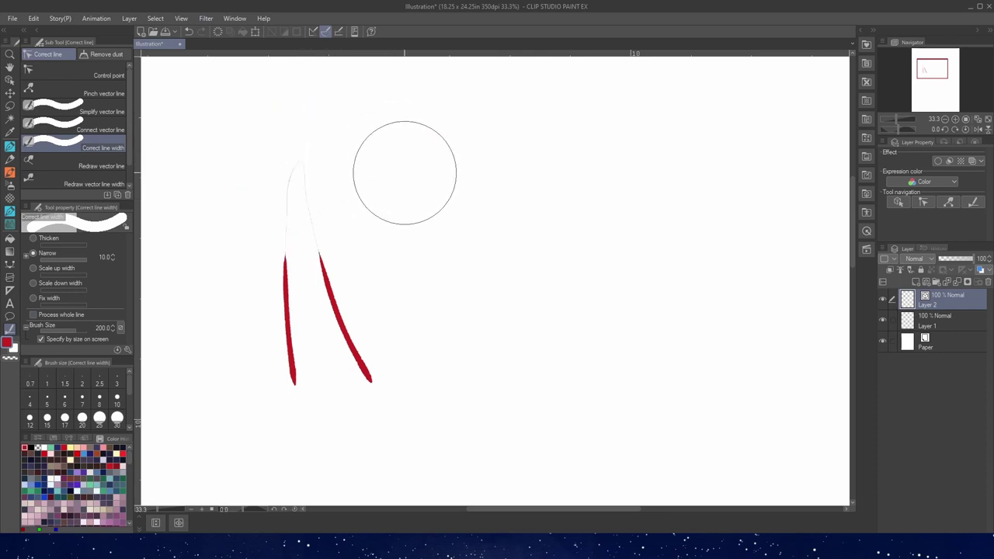
drag(388, 359, 391, 389)
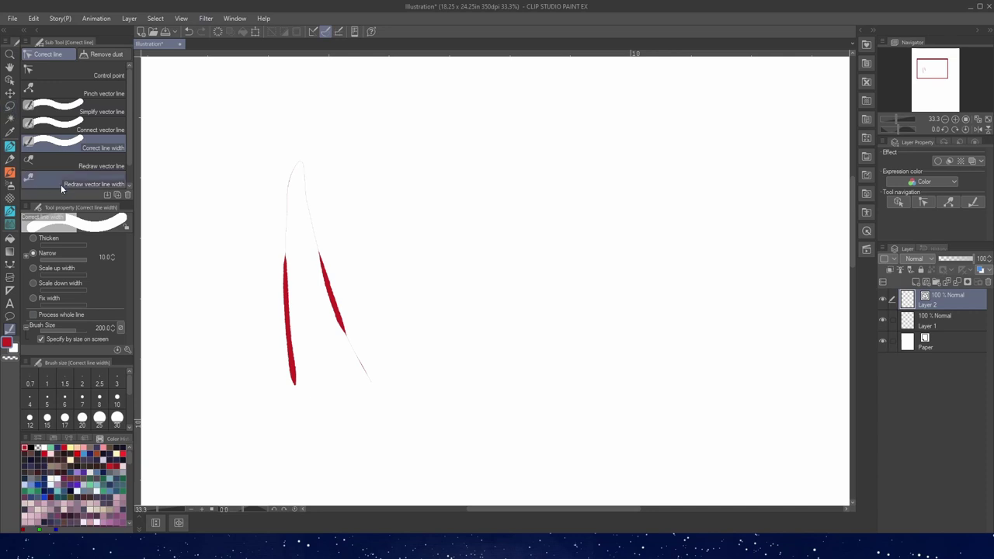
Step: Redraw the peaked line's left leg into an angled zigzag path with Redraw vector line
click(78, 164)
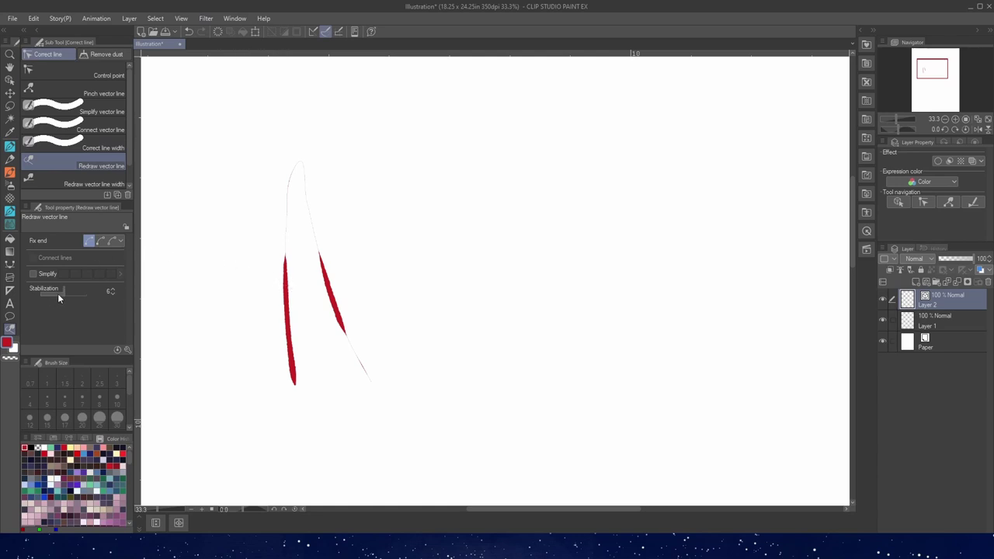
drag(286, 289, 235, 309)
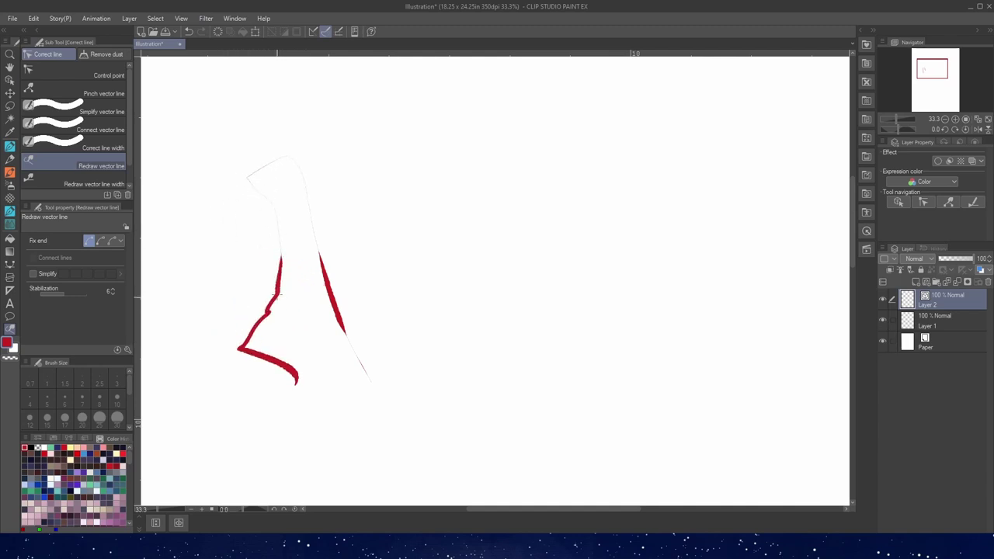
mouse_move(235, 308)
mouse_down()
mouse_move(221, 351)
mouse_move(237, 331)
mouse_move(323, 290)
mouse_up()
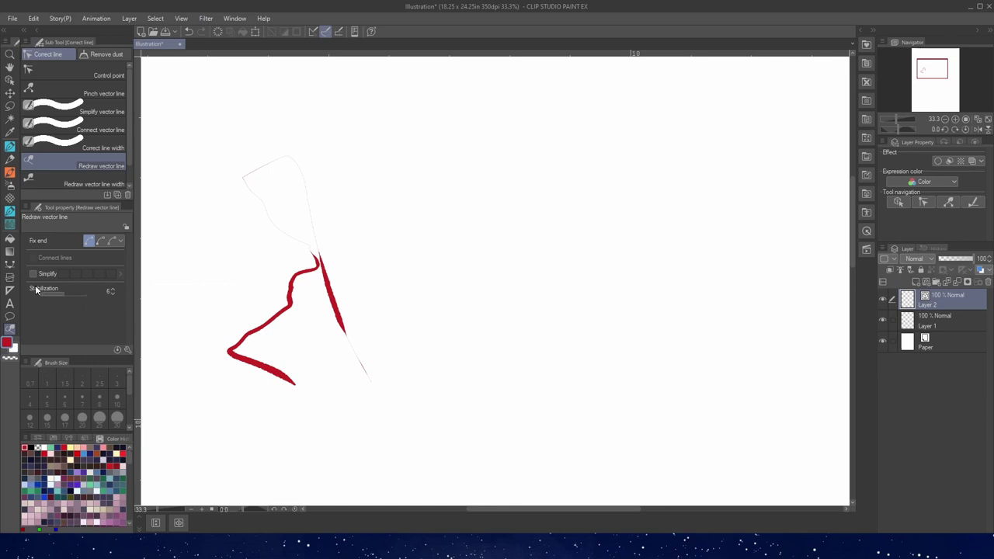
Step: Select the Redraw vector line width sub-tool with Specify by size on screen checked
click(112, 186)
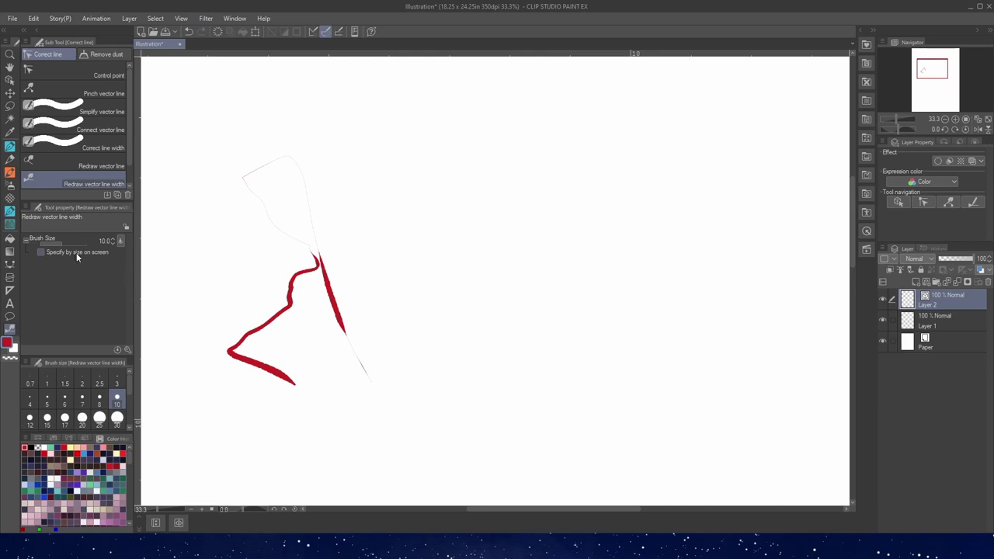
click(85, 252)
scroll(249, 247, up, 2)
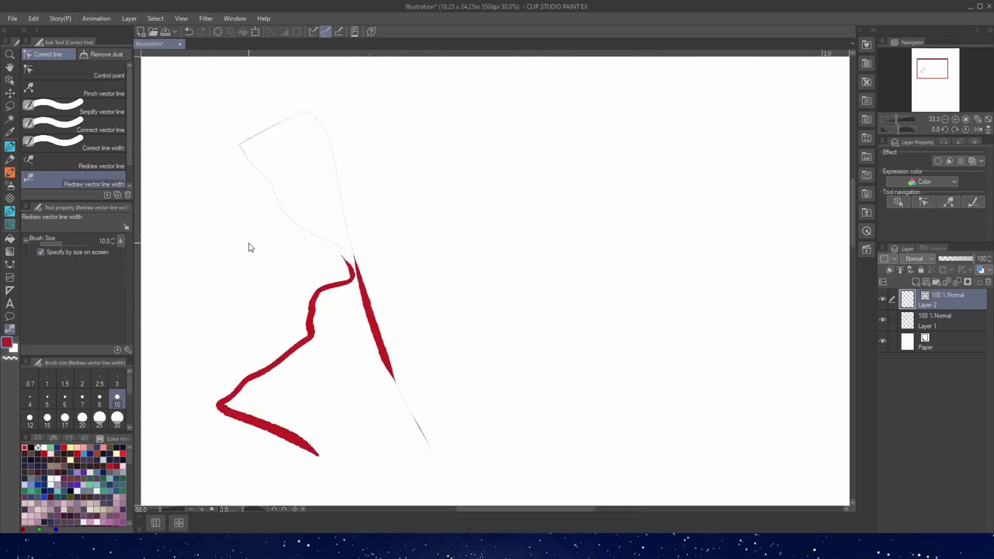
scroll(249, 247, up, 2)
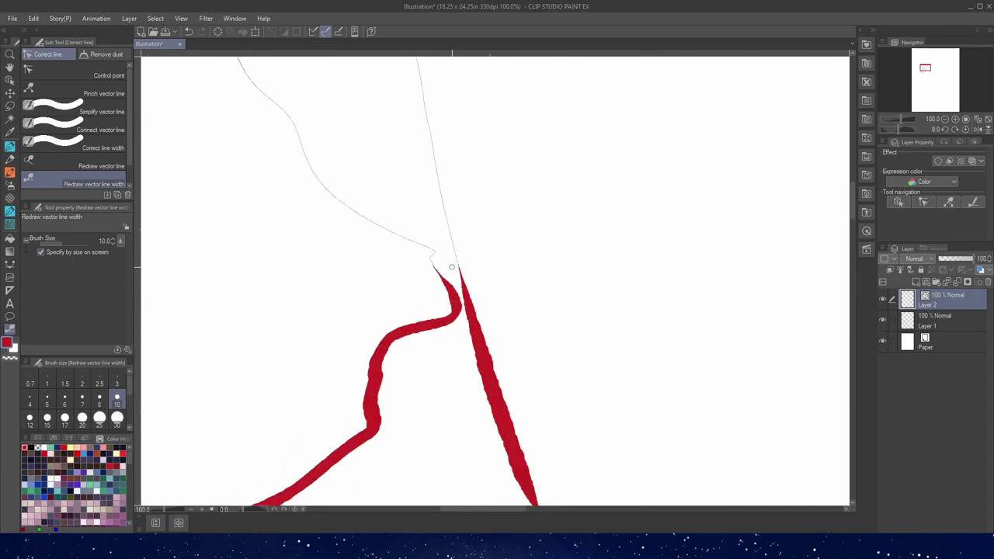
Step: Thin part of the right leg and thicken the faint upper loop into red
mouse_move(461, 282)
mouse_down()
mouse_move(506, 419)
mouse_move(511, 402)
mouse_up()
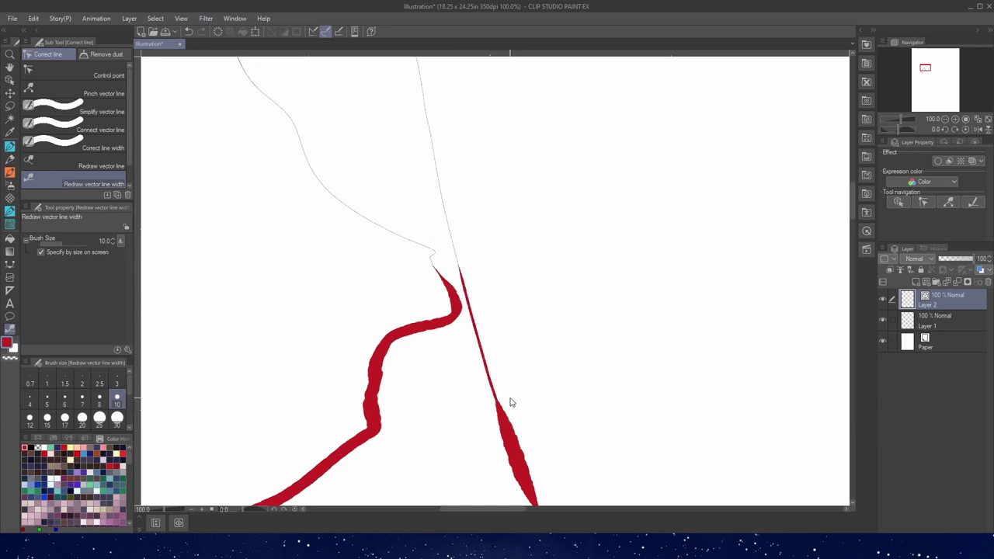
scroll(511, 402, down, 1)
scroll(510, 401, down, 2)
scroll(510, 399, down, 1)
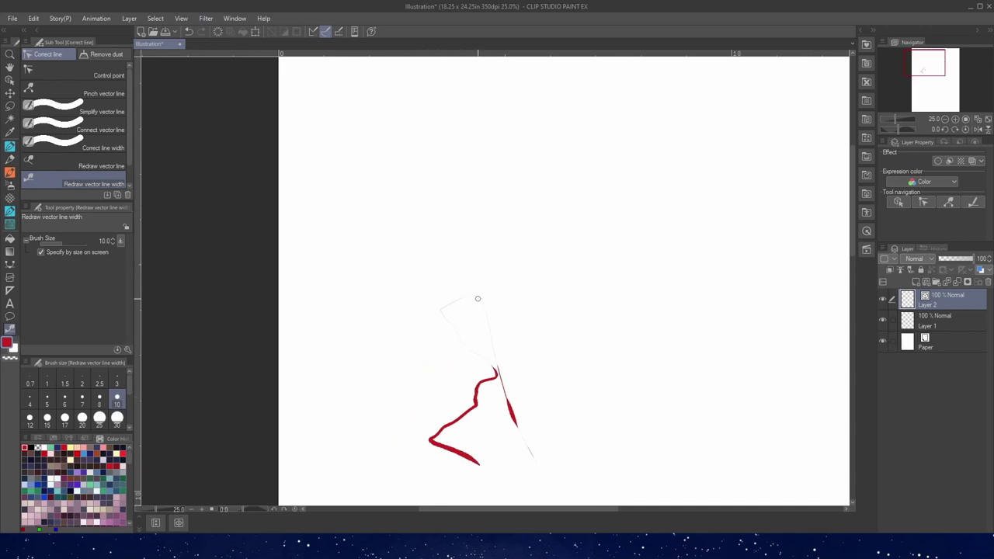
mouse_move(476, 296)
mouse_down()
mouse_move(494, 344)
mouse_move(471, 296)
mouse_move(441, 310)
mouse_move(495, 364)
mouse_up()
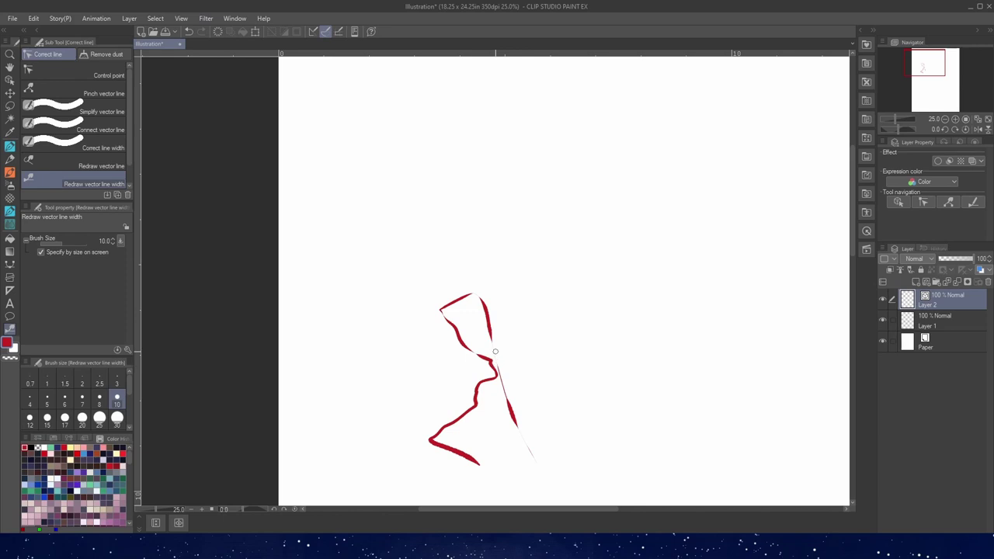